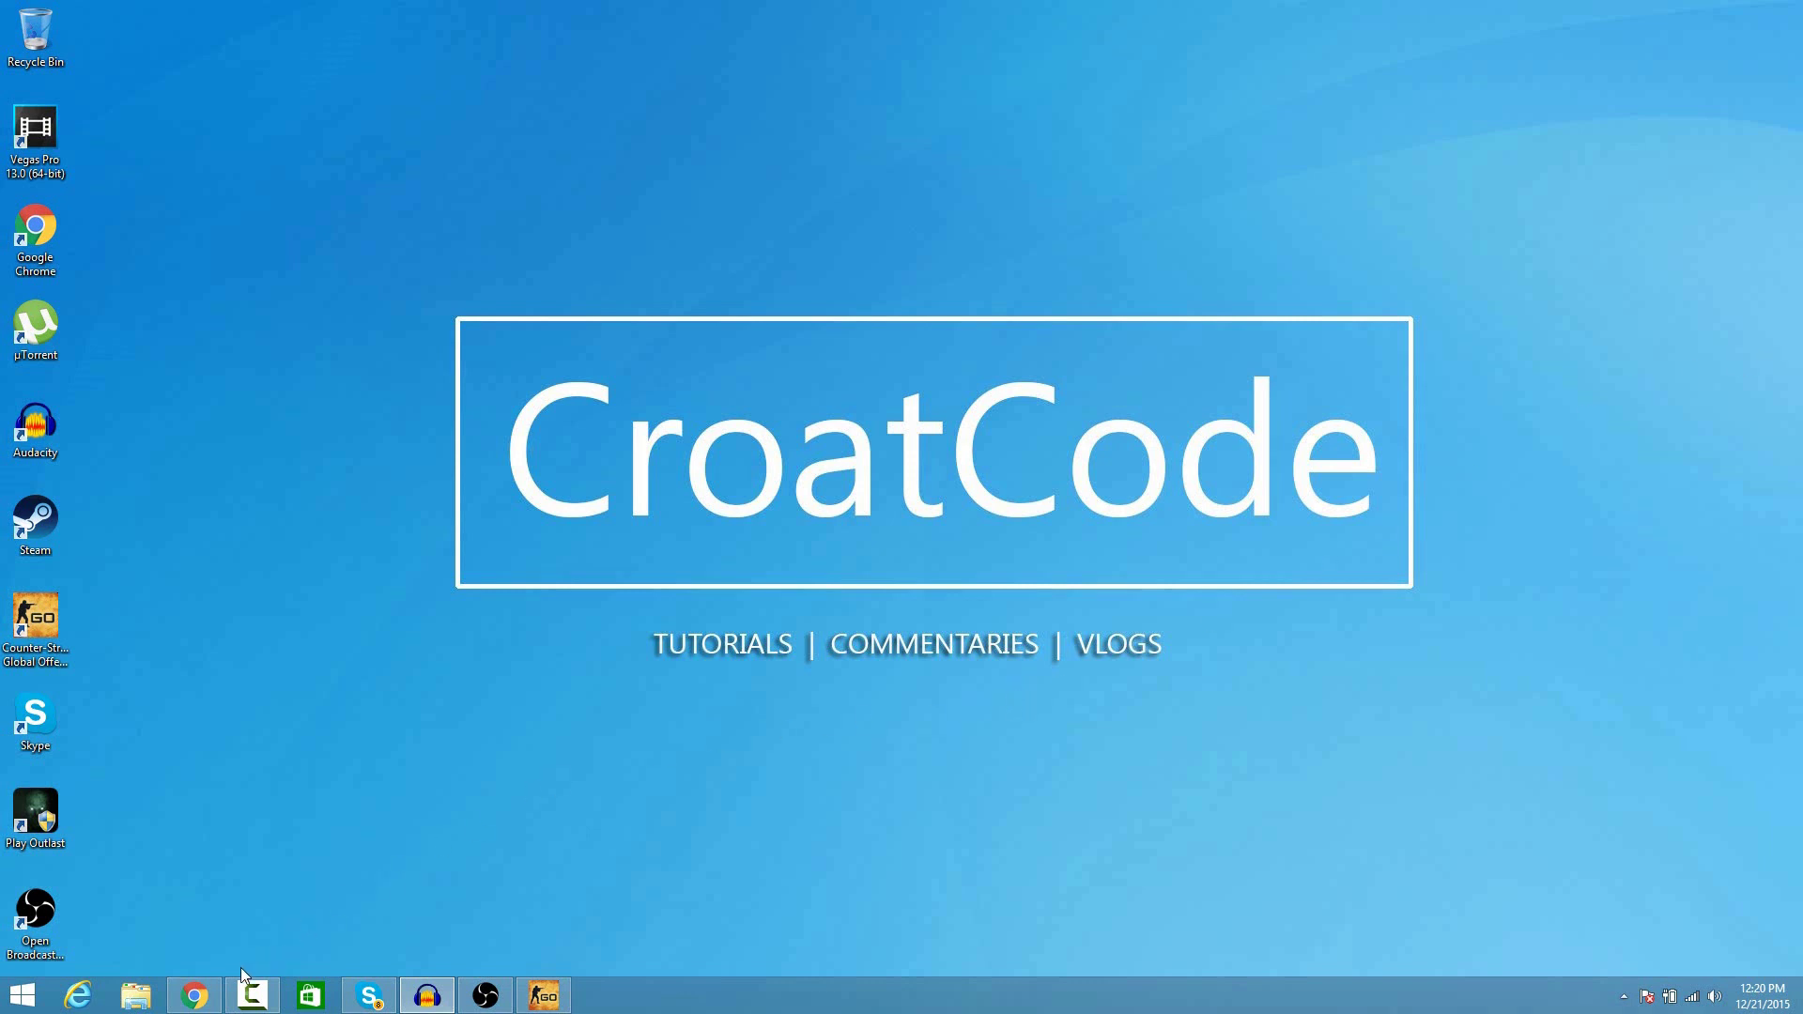
Download the OBS 0.657 Windows installer from obsproject.com in Chrome
click(194, 996)
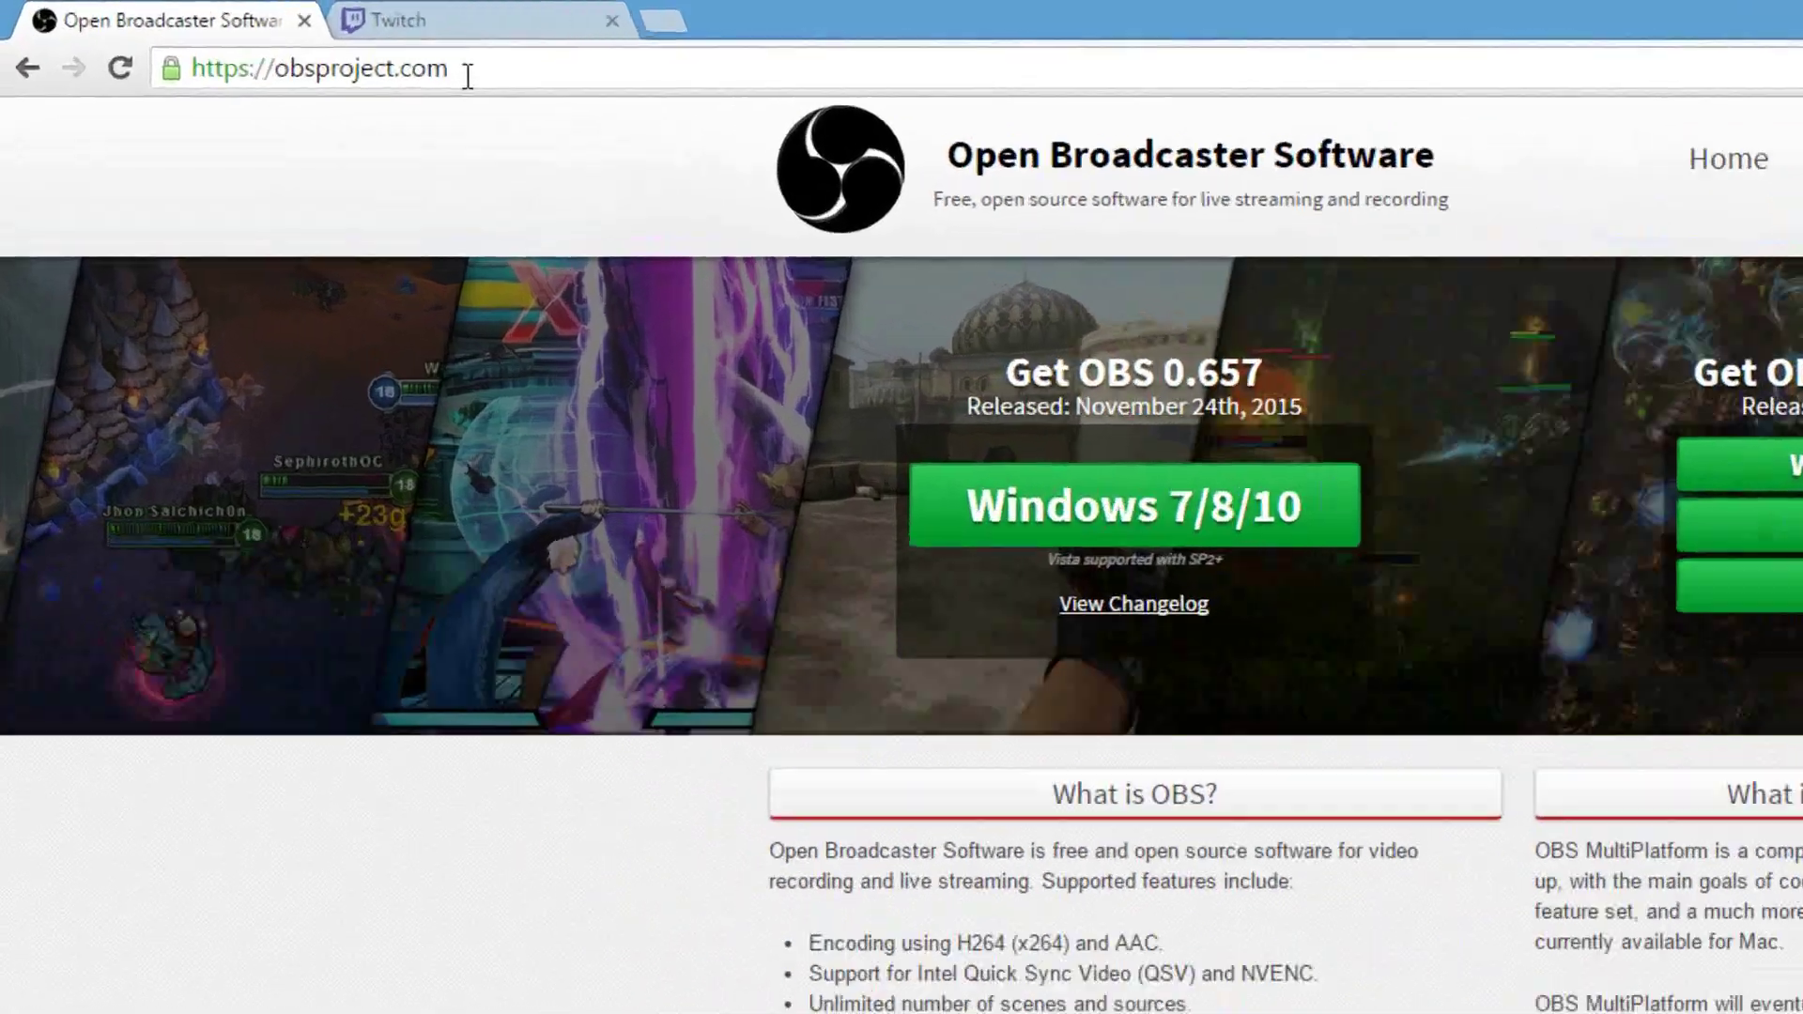
click(468, 76)
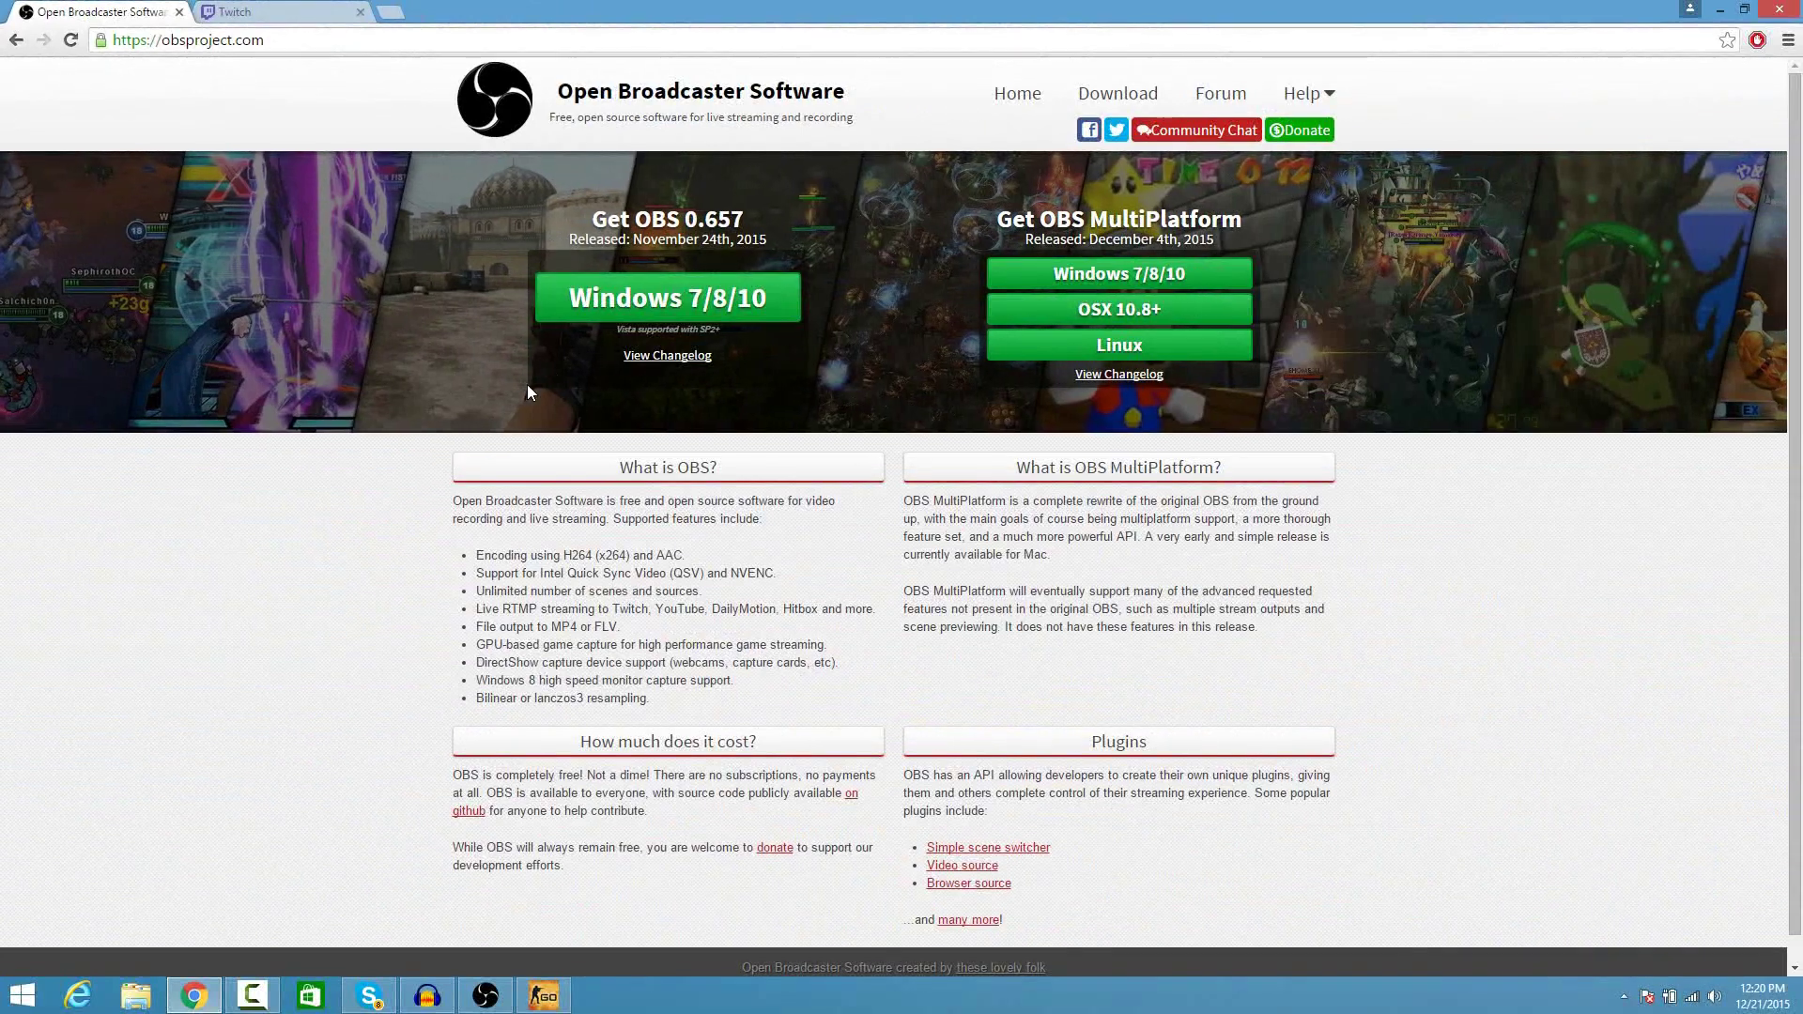
click(713, 310)
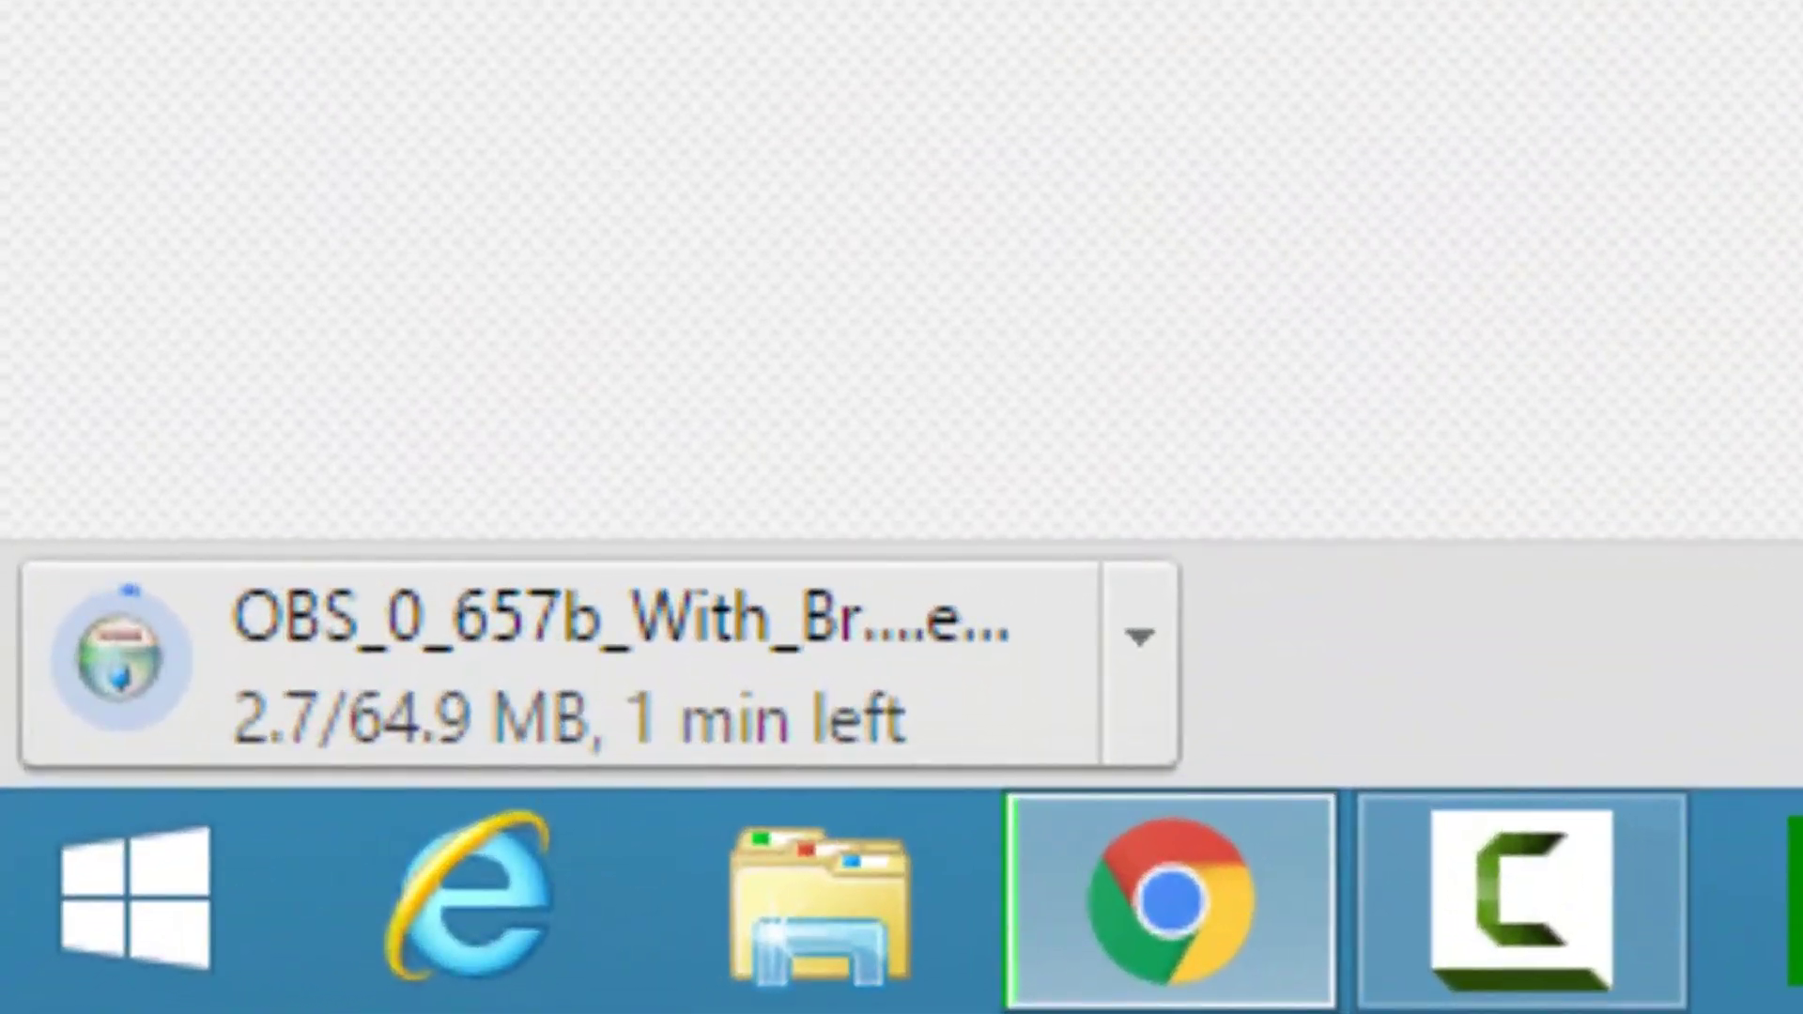
Glance at the Twitch tab, return to the OBS site, and bring up the OBS window
key(ctrl+Tab)
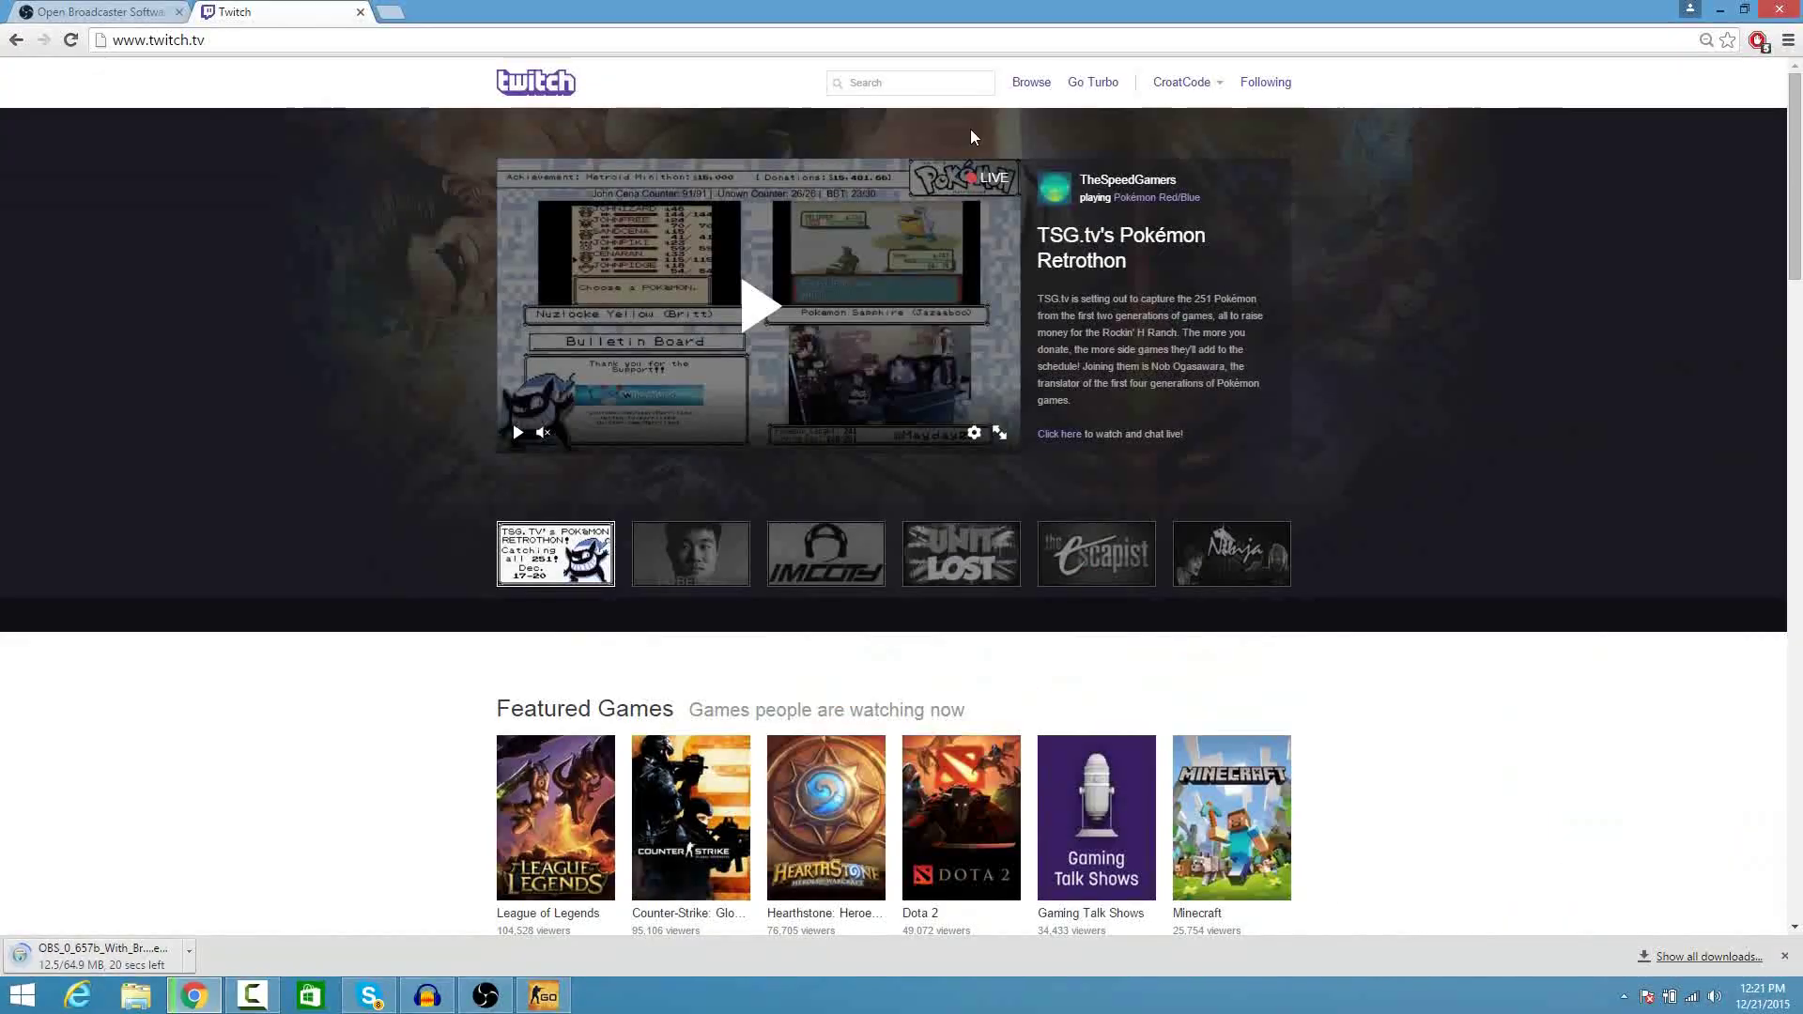
click(111, 13)
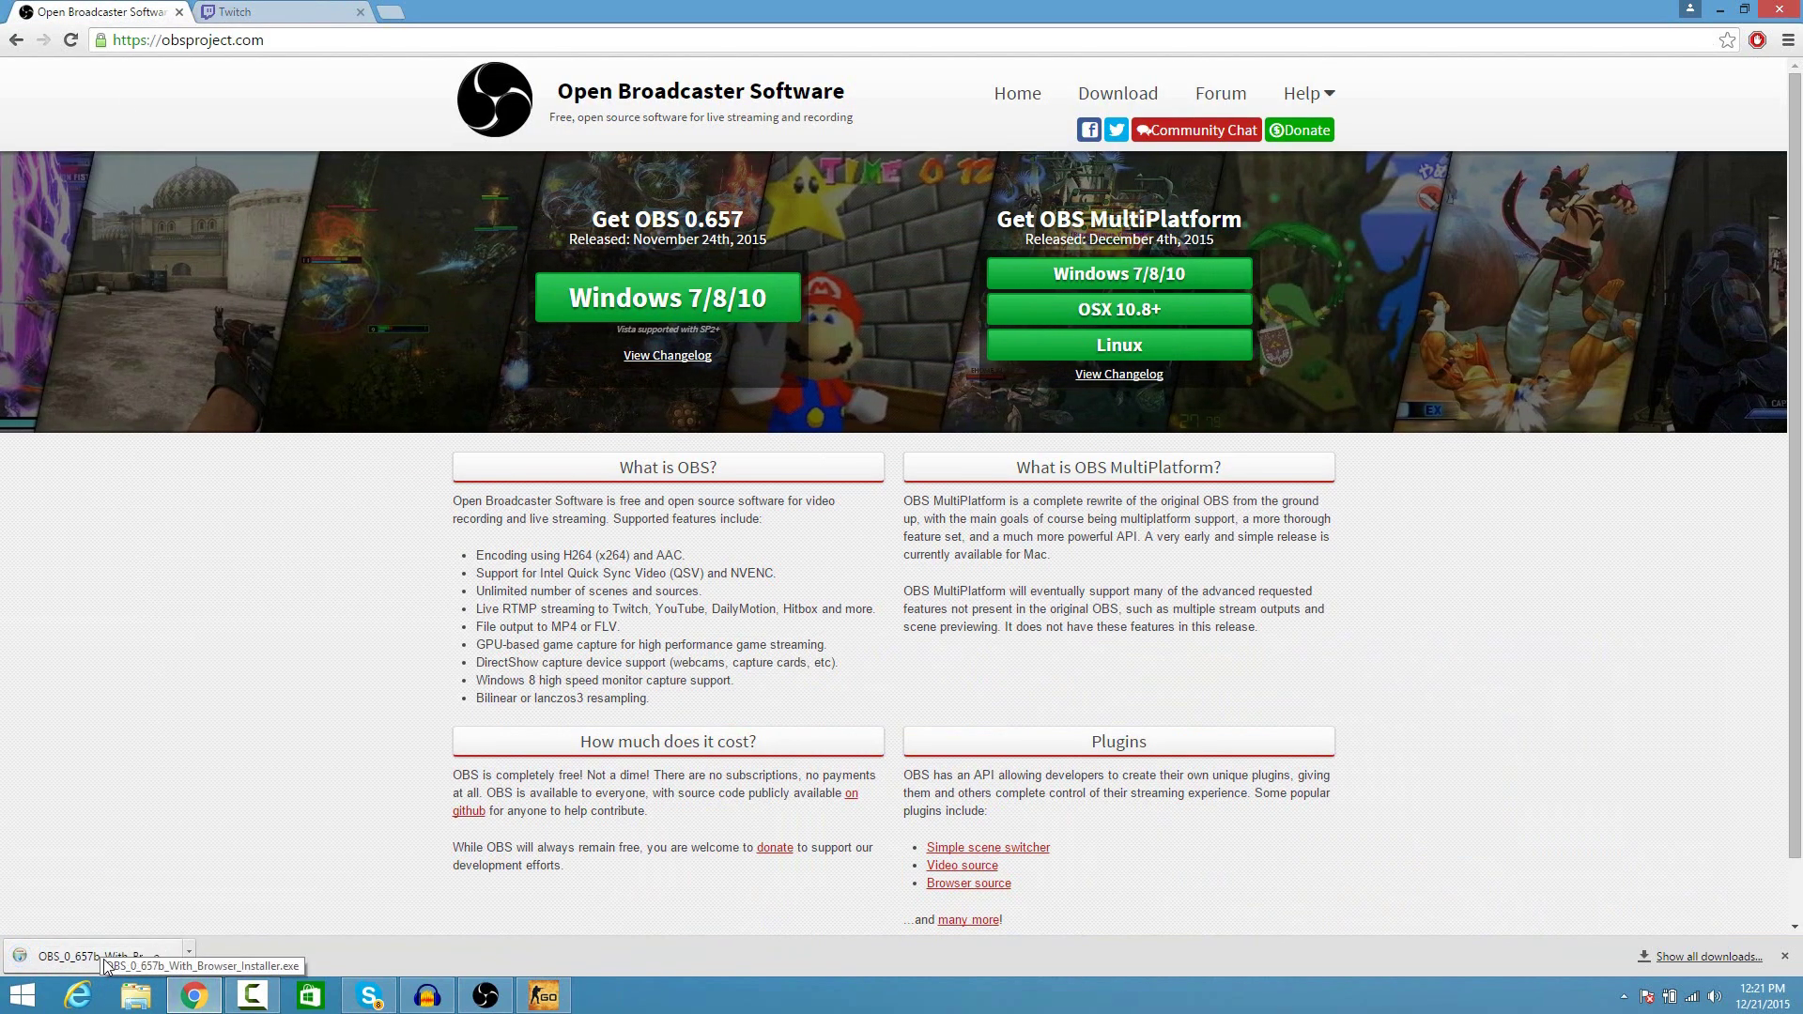
click(485, 995)
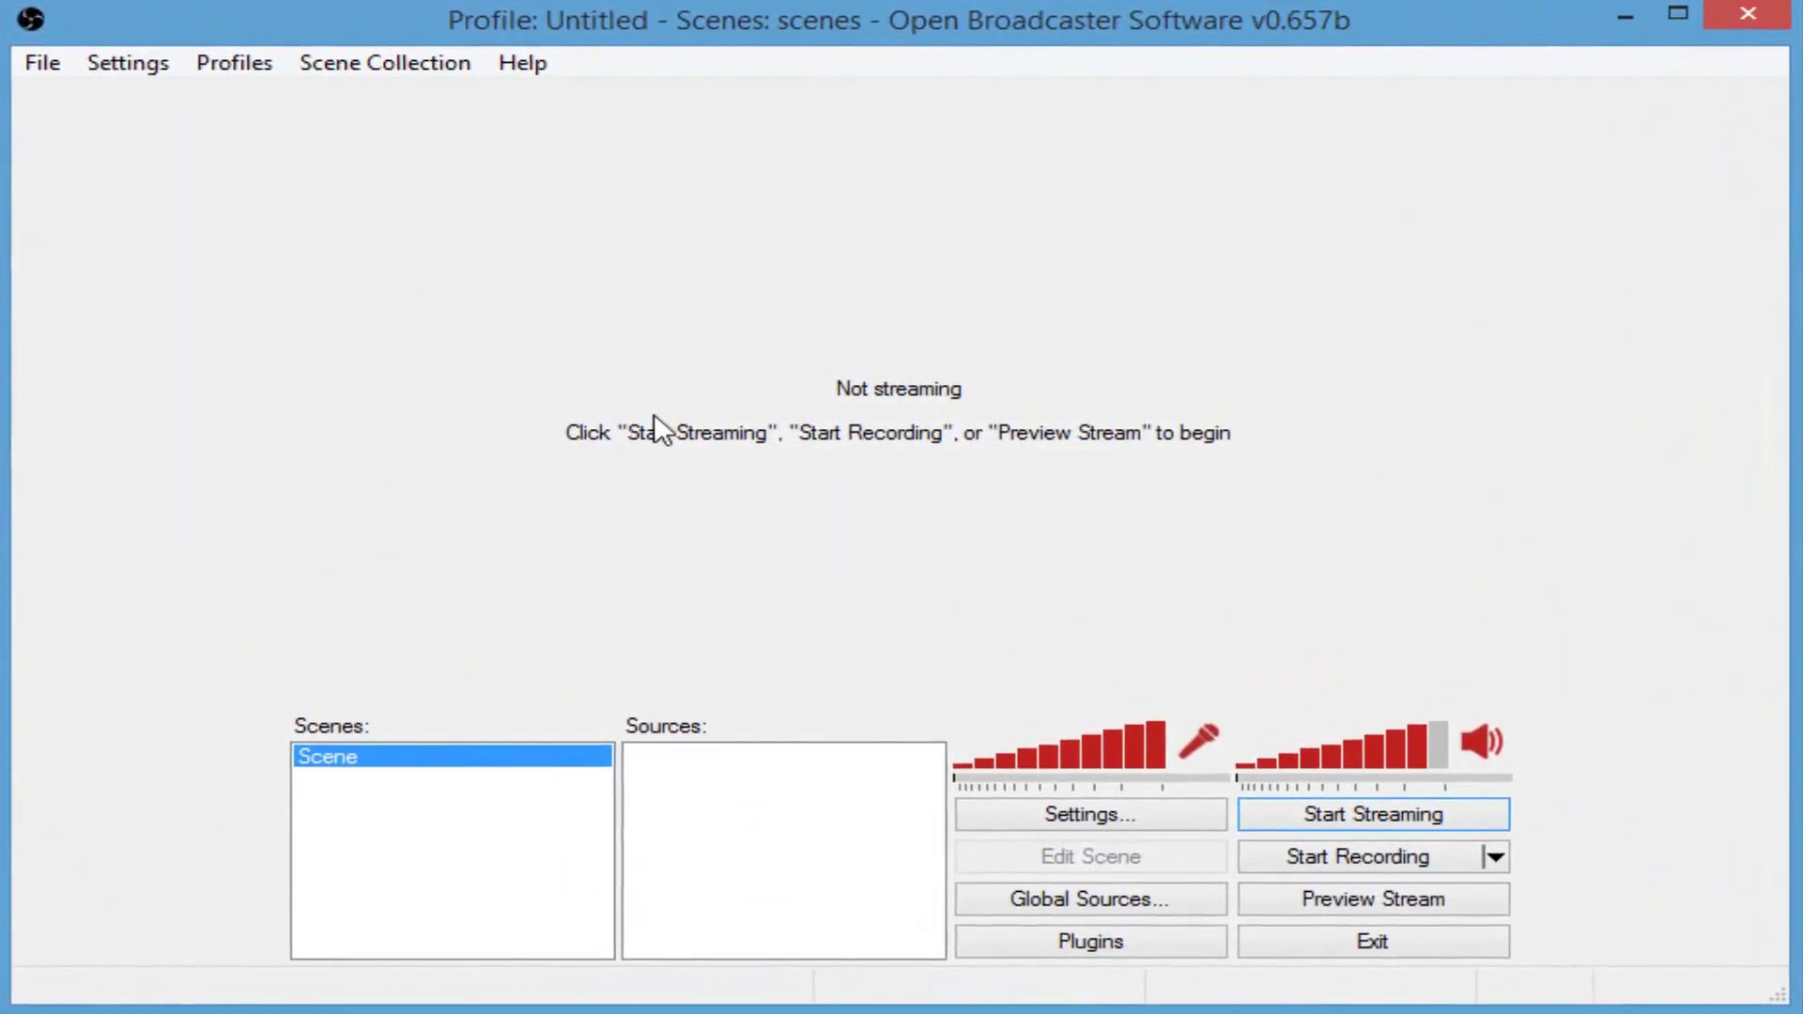
In Settings' Encoding page, re-enter 2500 kb/s as the Max Bitrate
click(1089, 819)
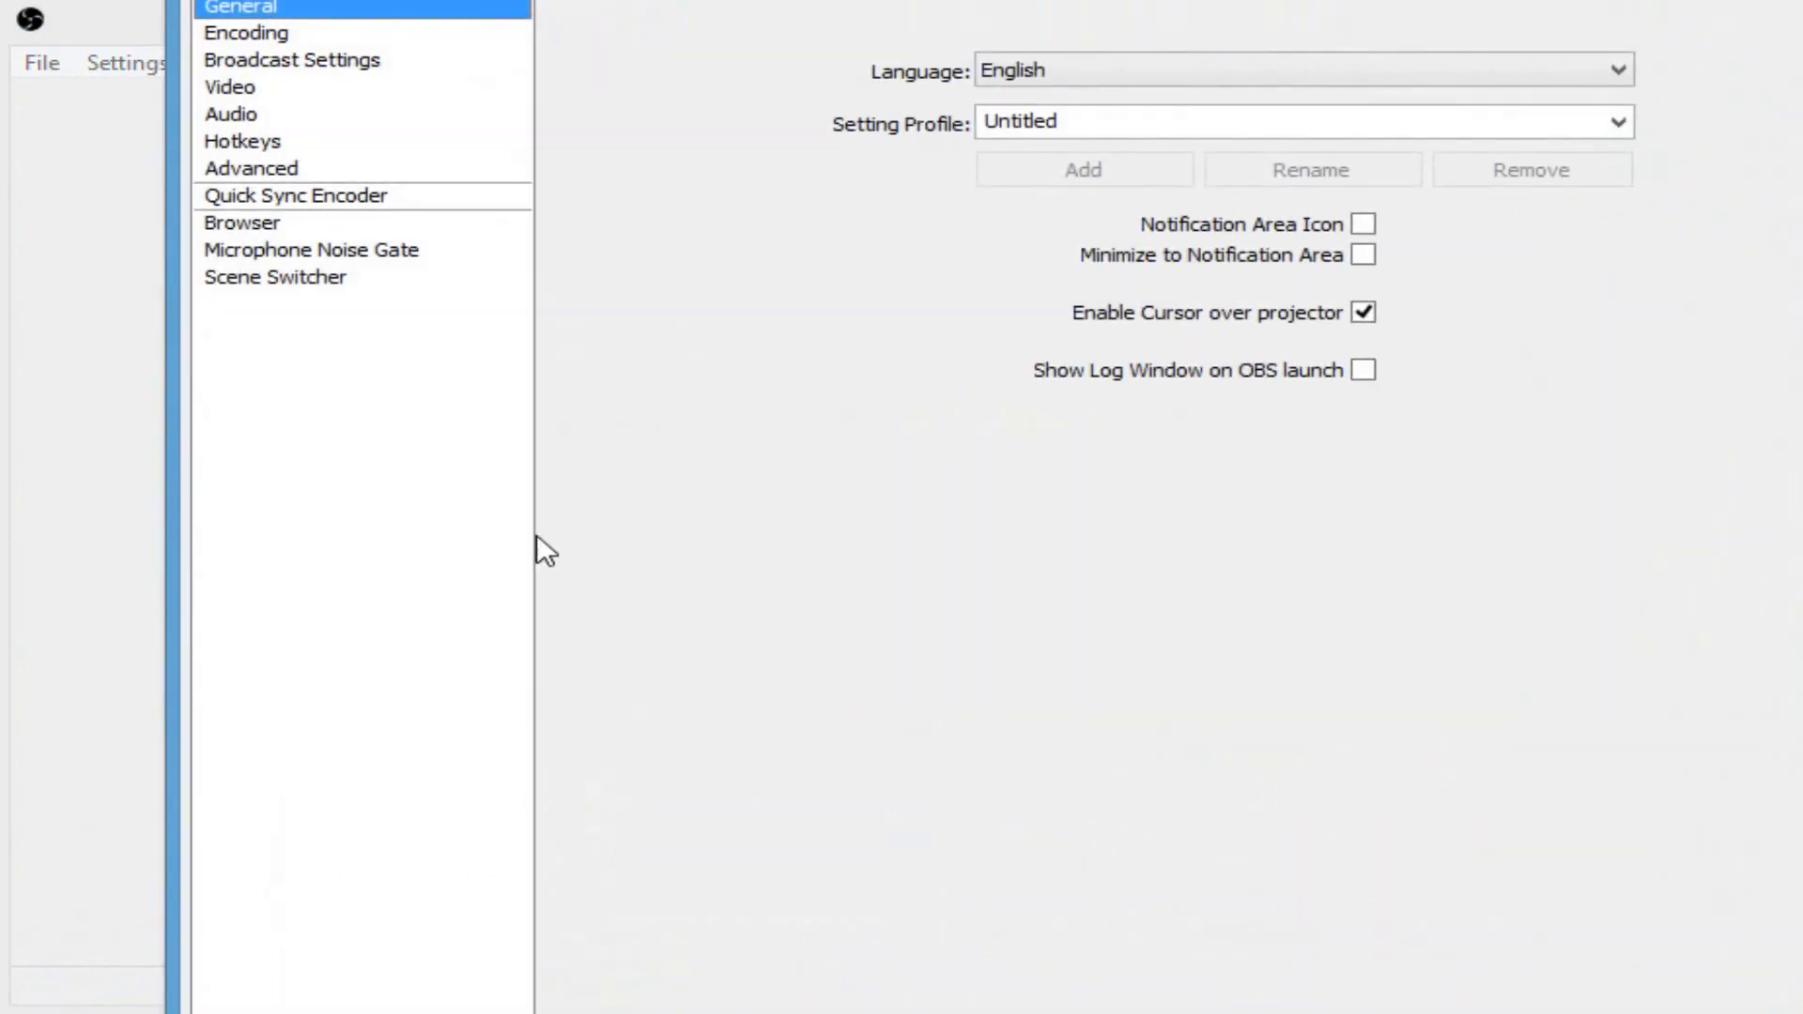
click(250, 32)
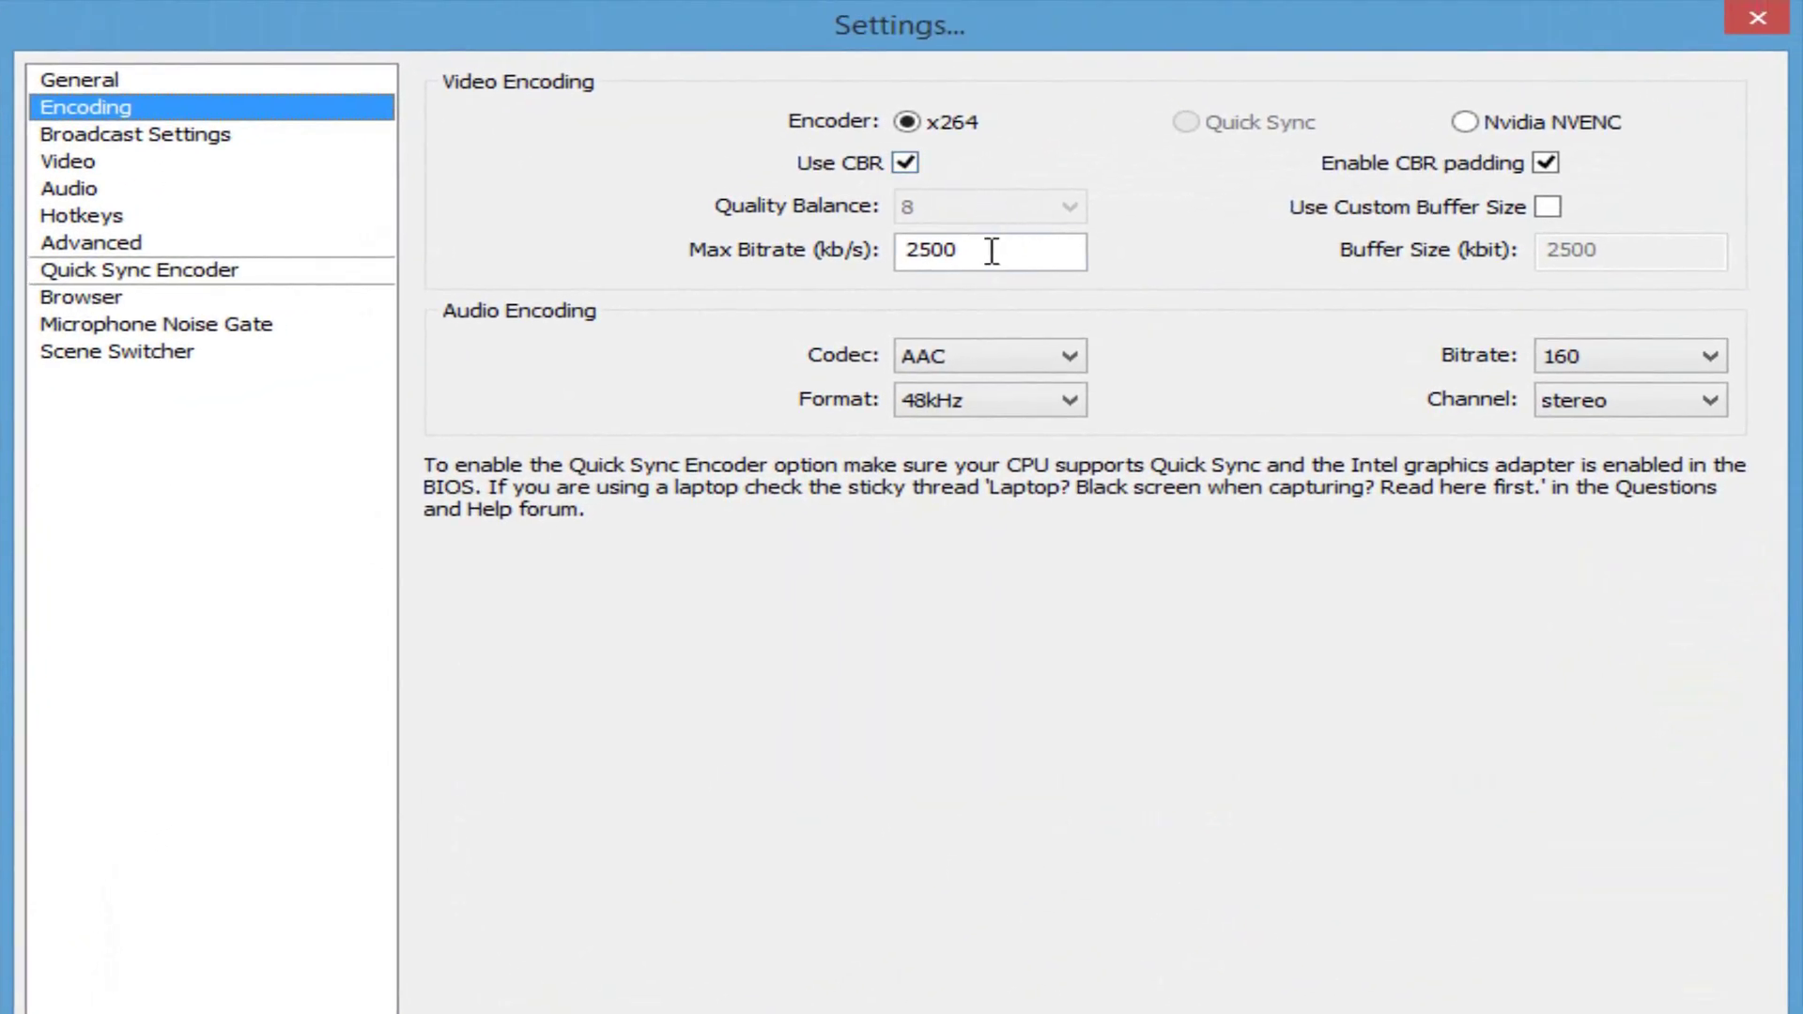
click(992, 251)
key(ctrl+a)
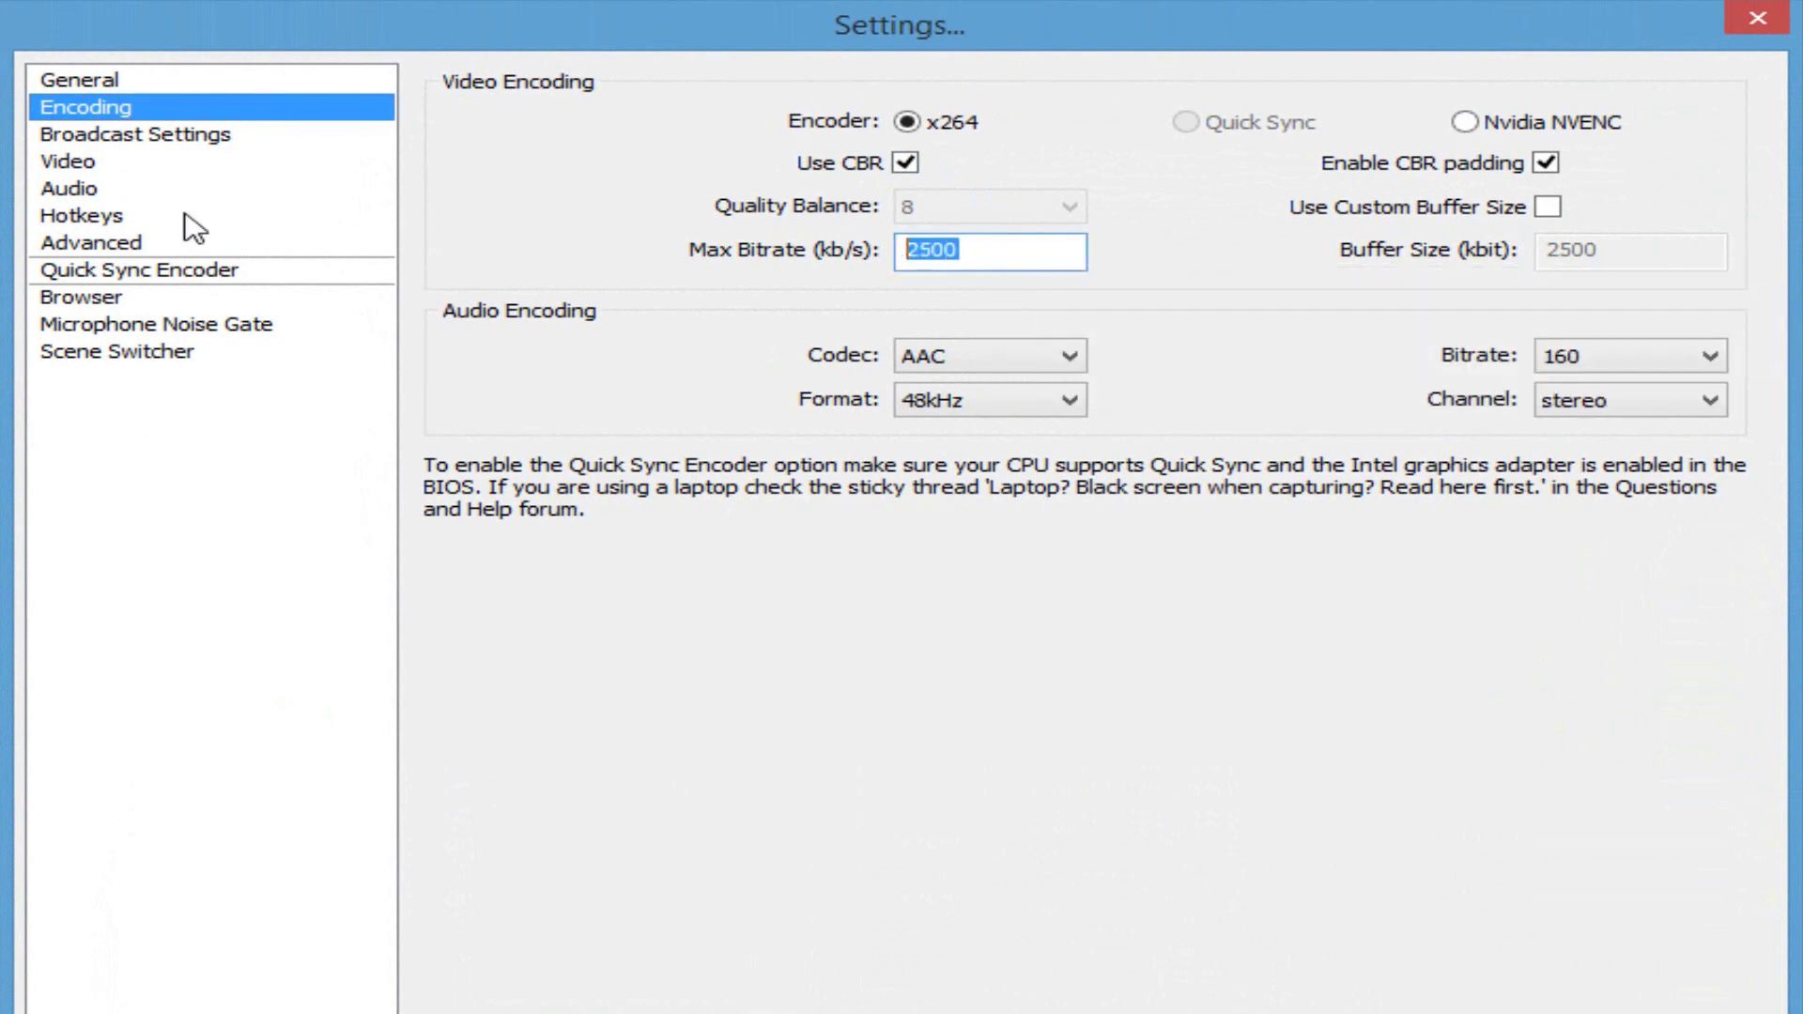
text(1000)
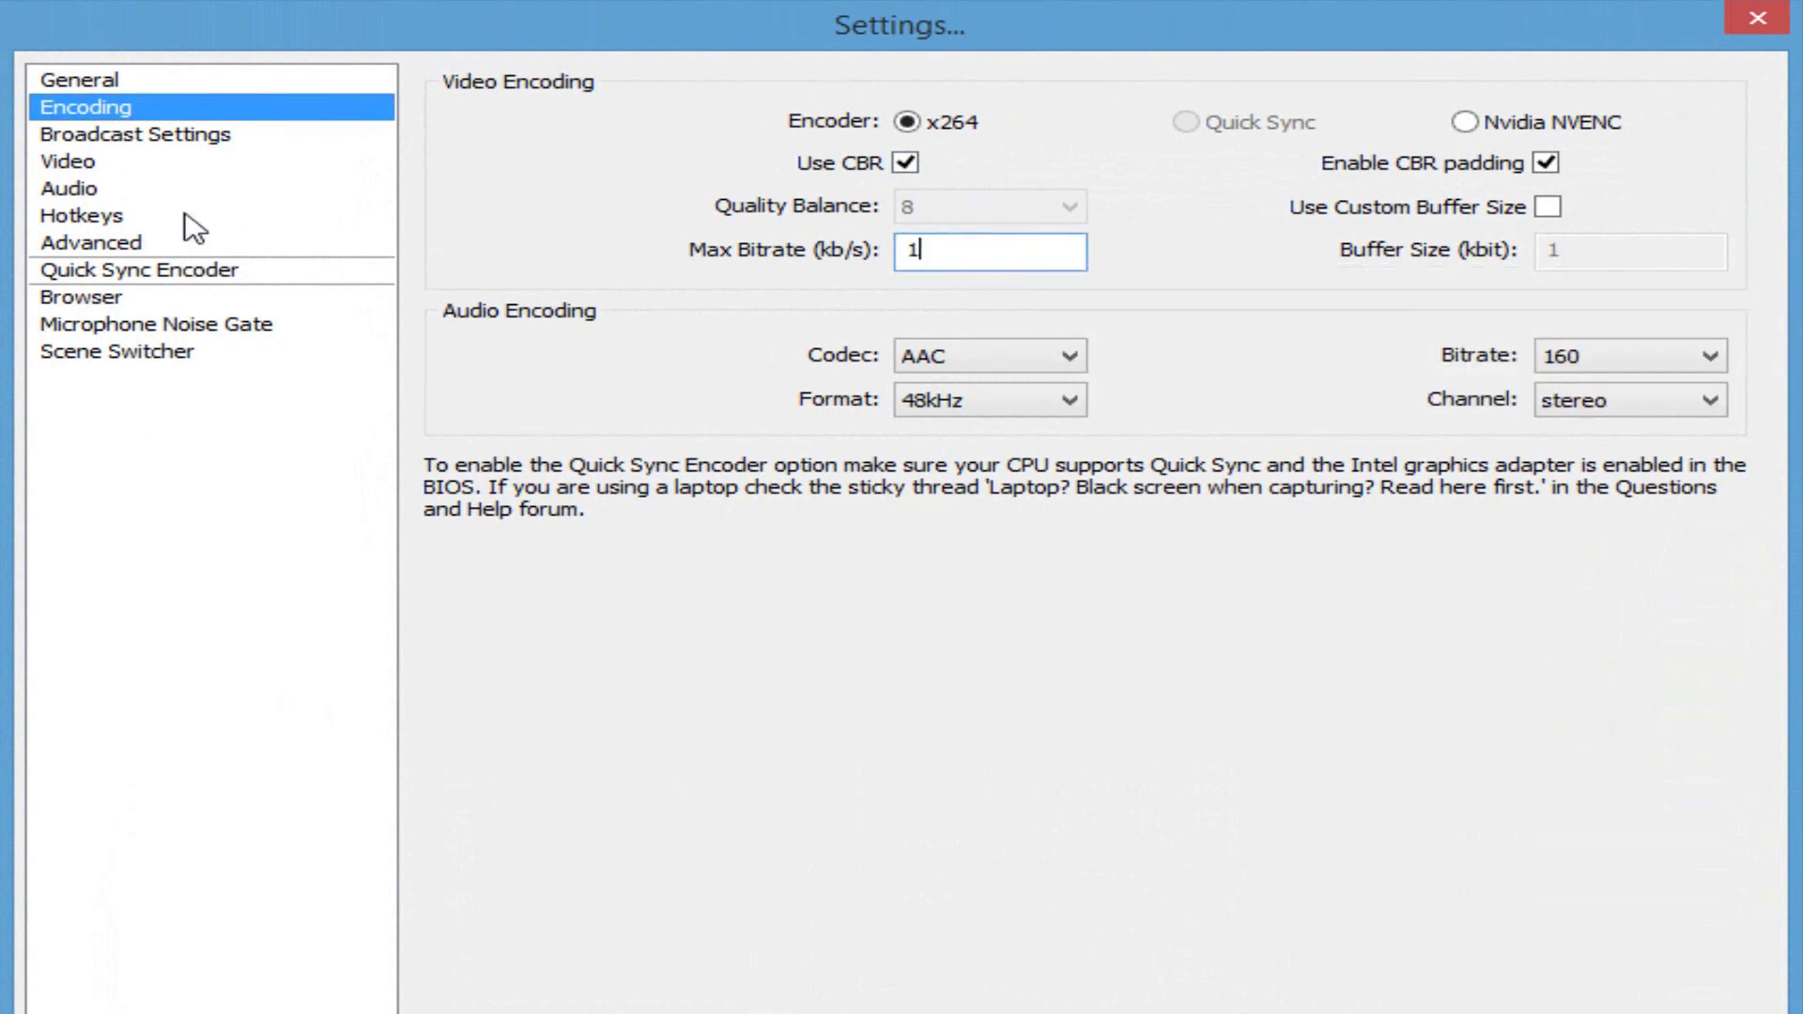
key(BackSpace)
key(BackSpace)
key(BackSpace)
key(BackSpace)
text(2500)
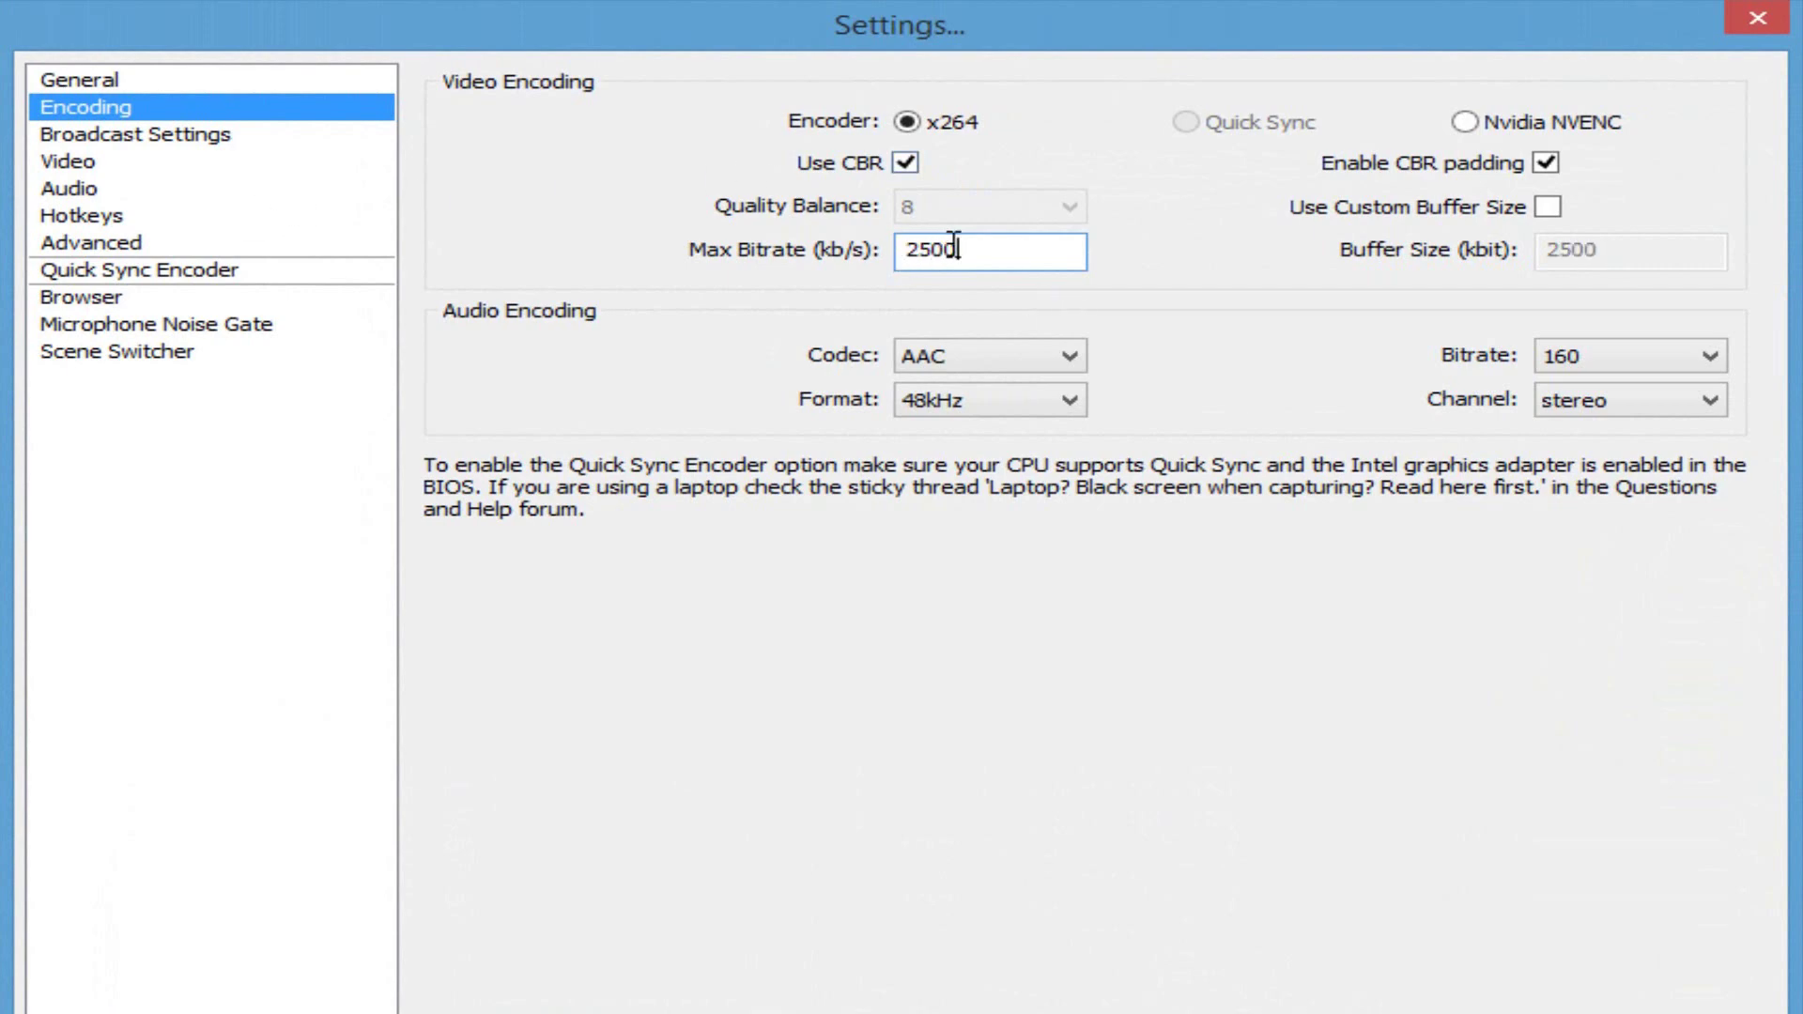
Highlight the 2500 kb/s Max Bitrate value to point it out
mouse_move(964, 245)
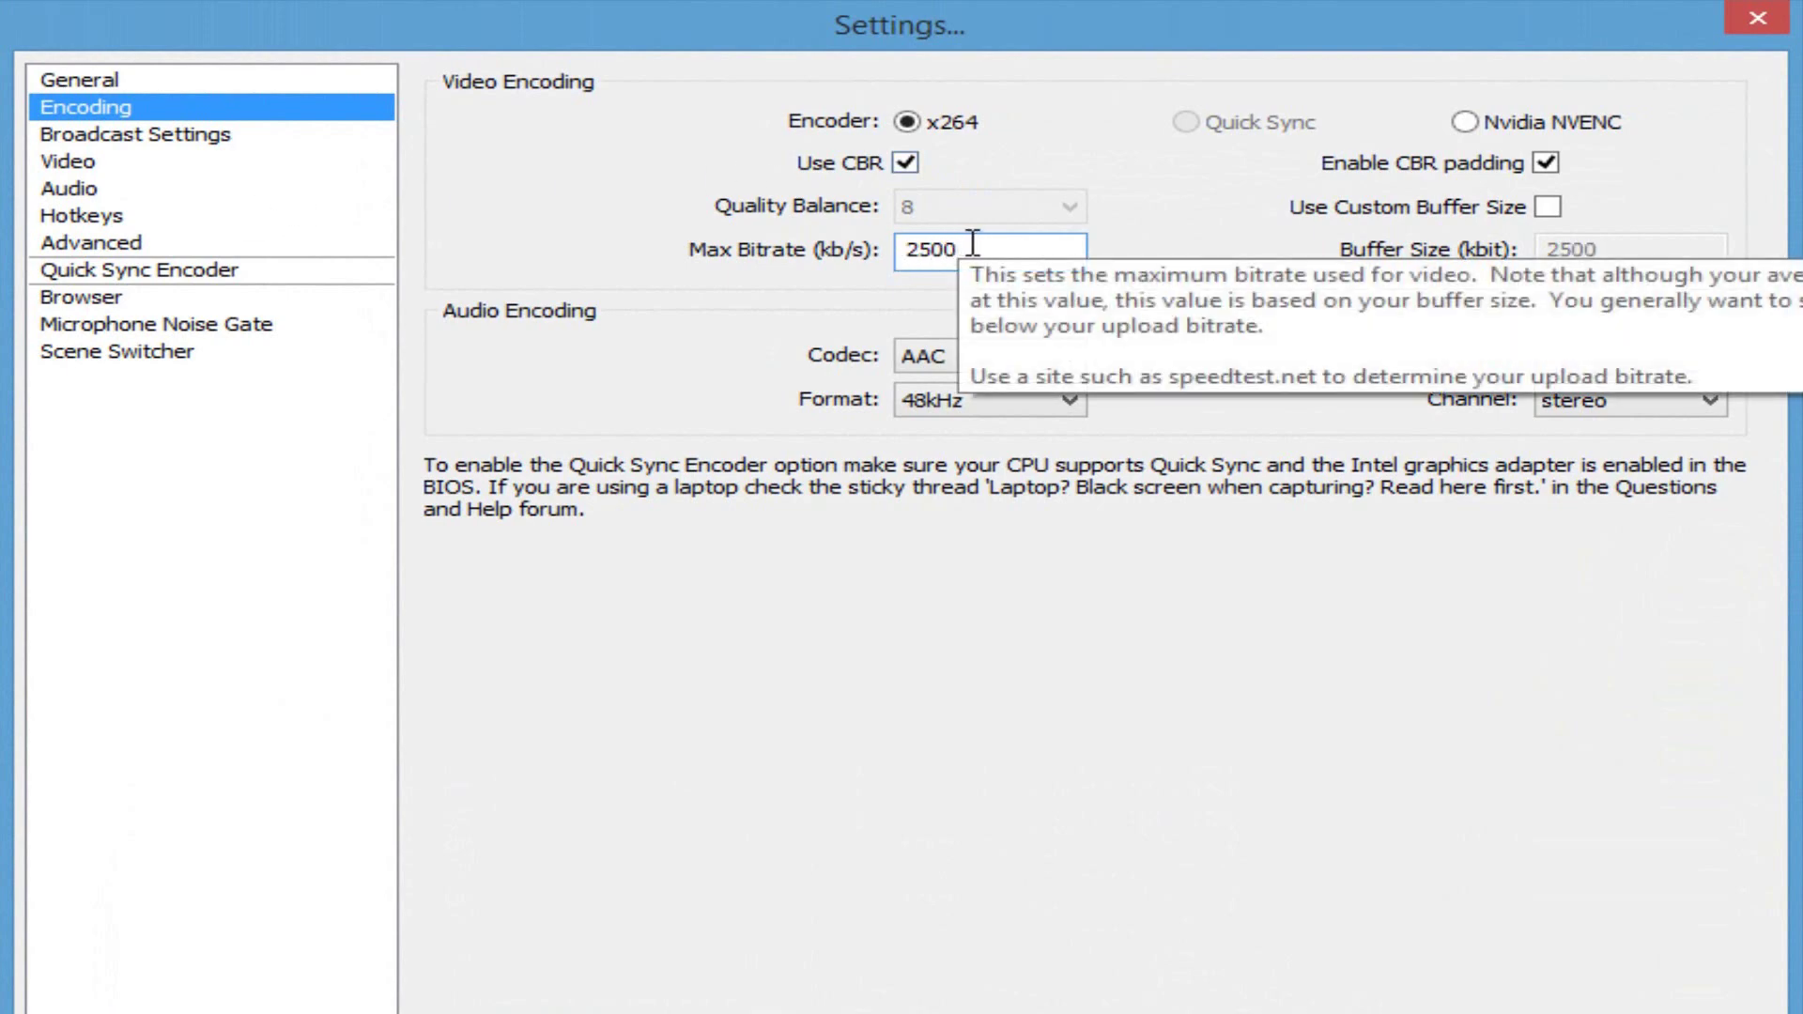
double_click(978, 243)
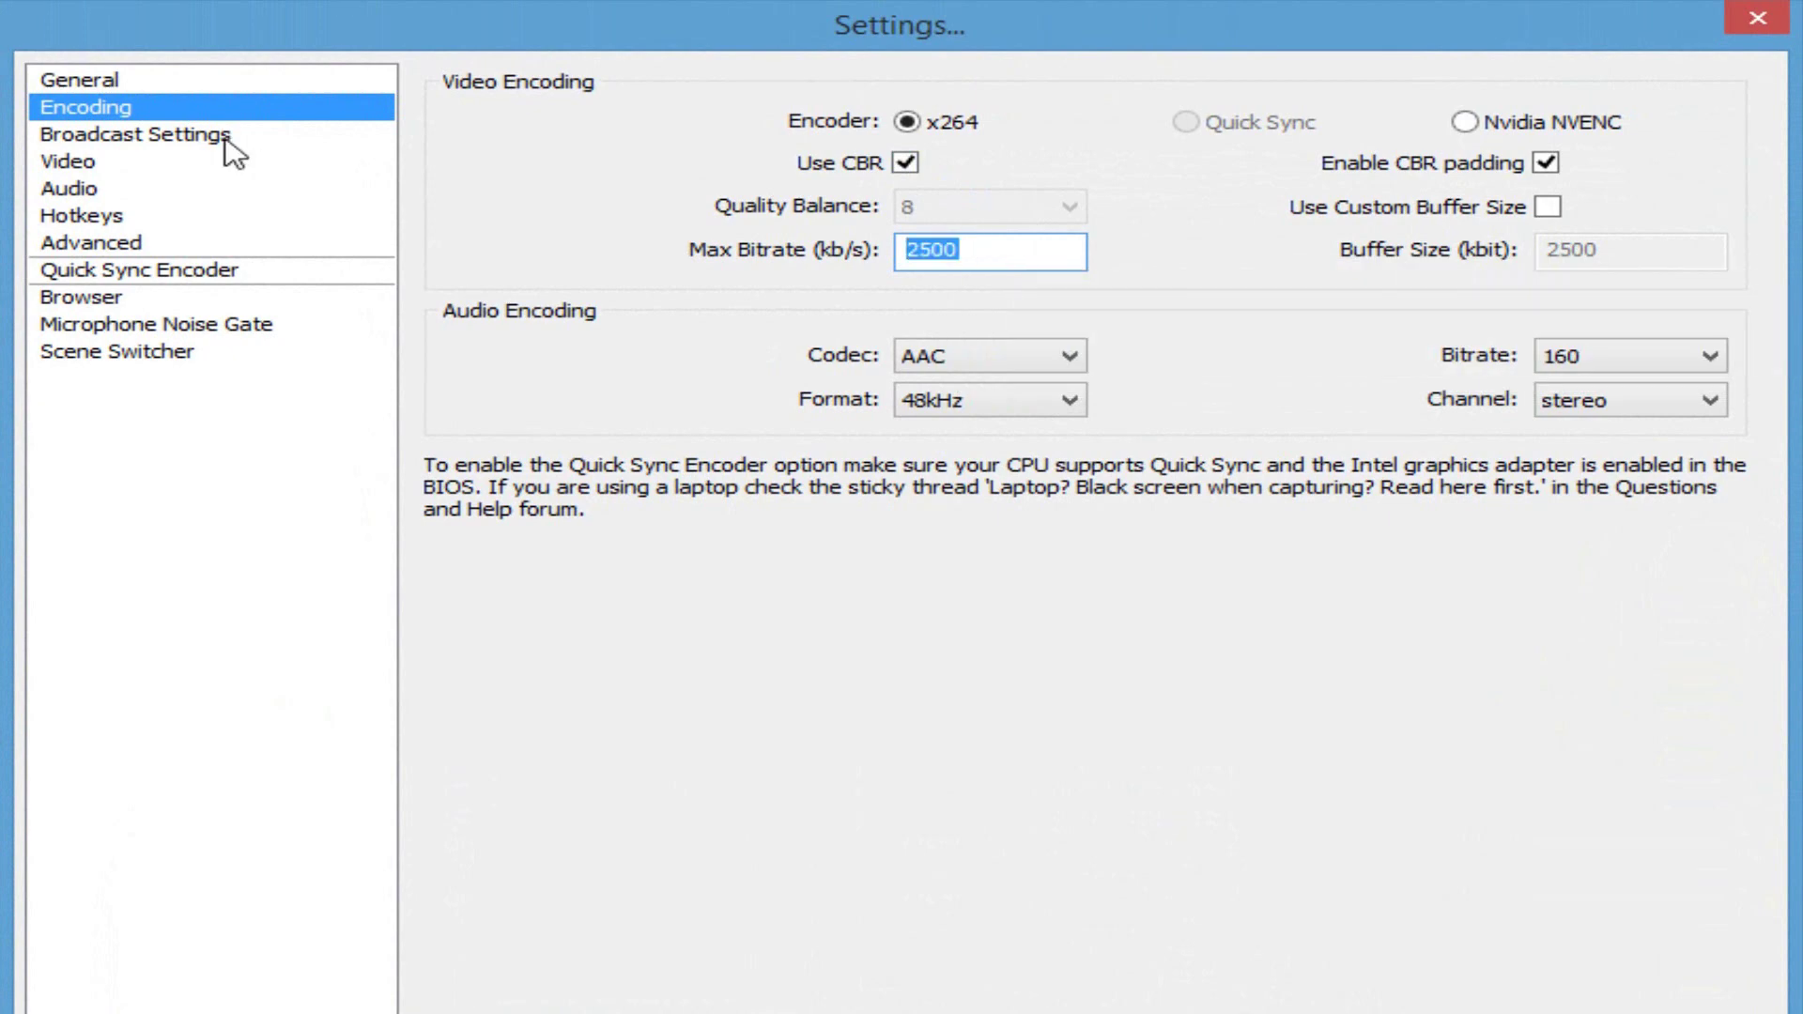
click(992, 246)
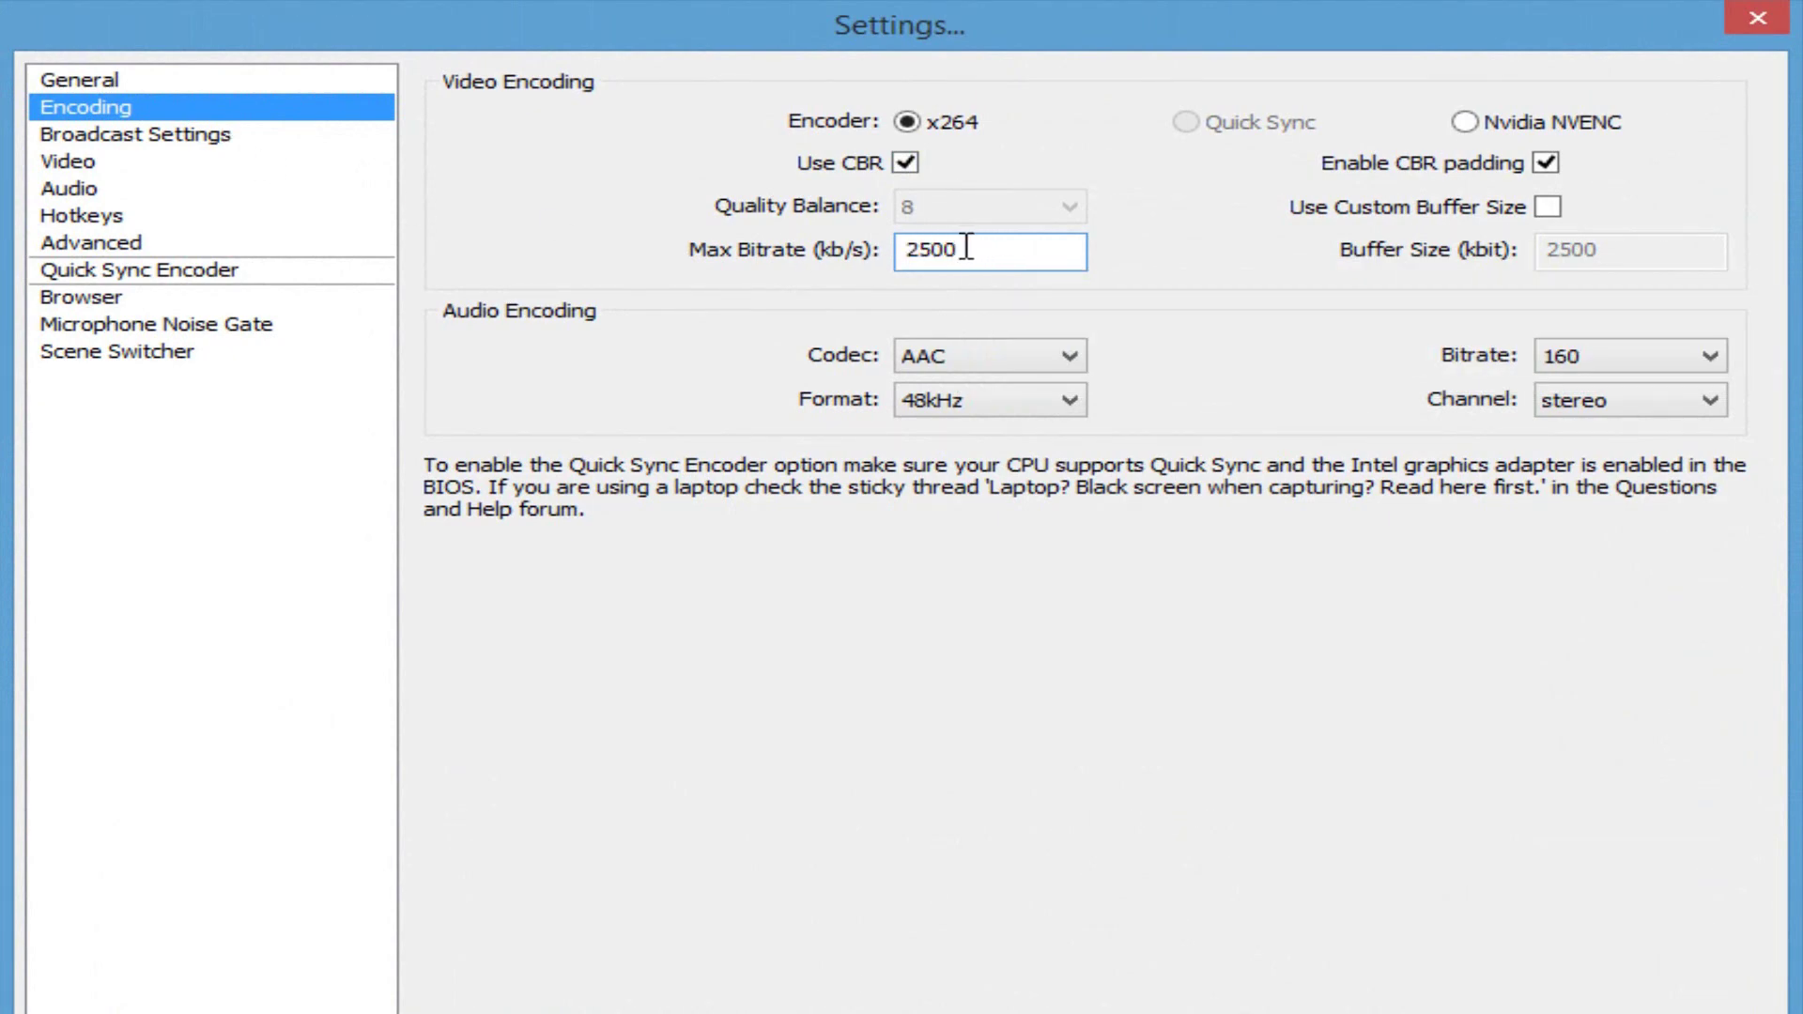
mouse_move(975, 252)
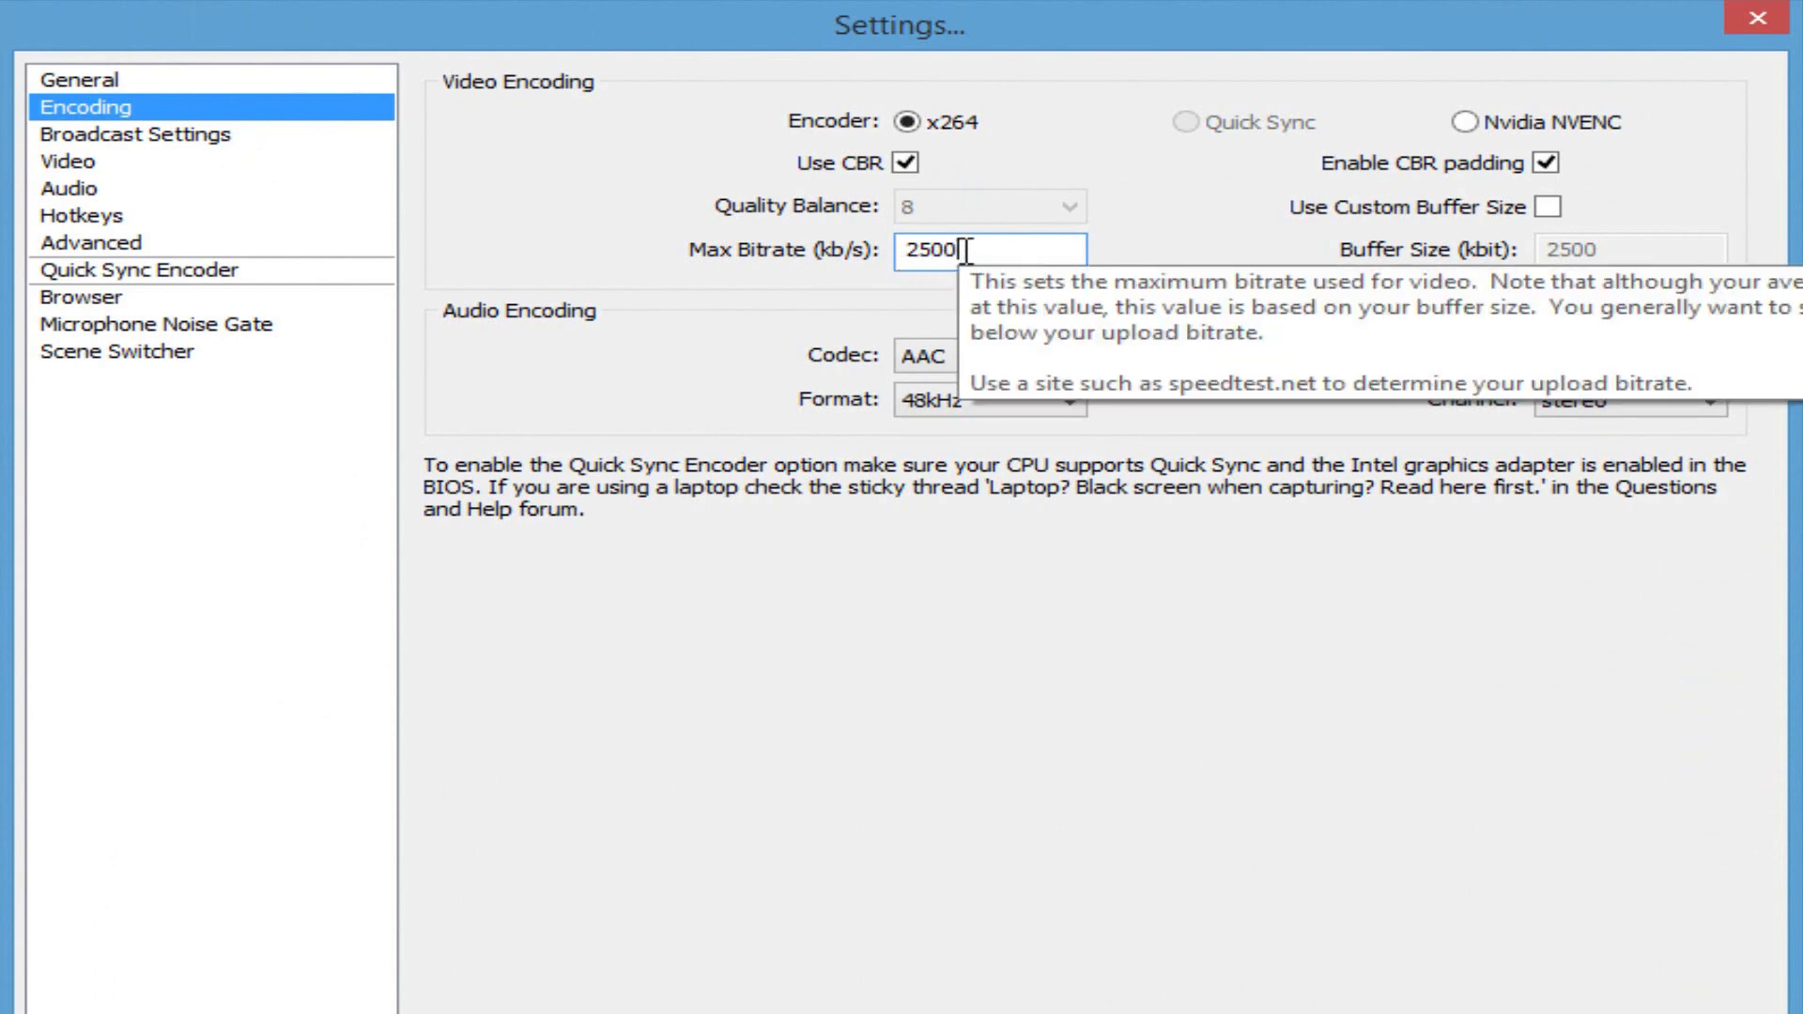
drag(977, 252, 850, 246)
click(975, 249)
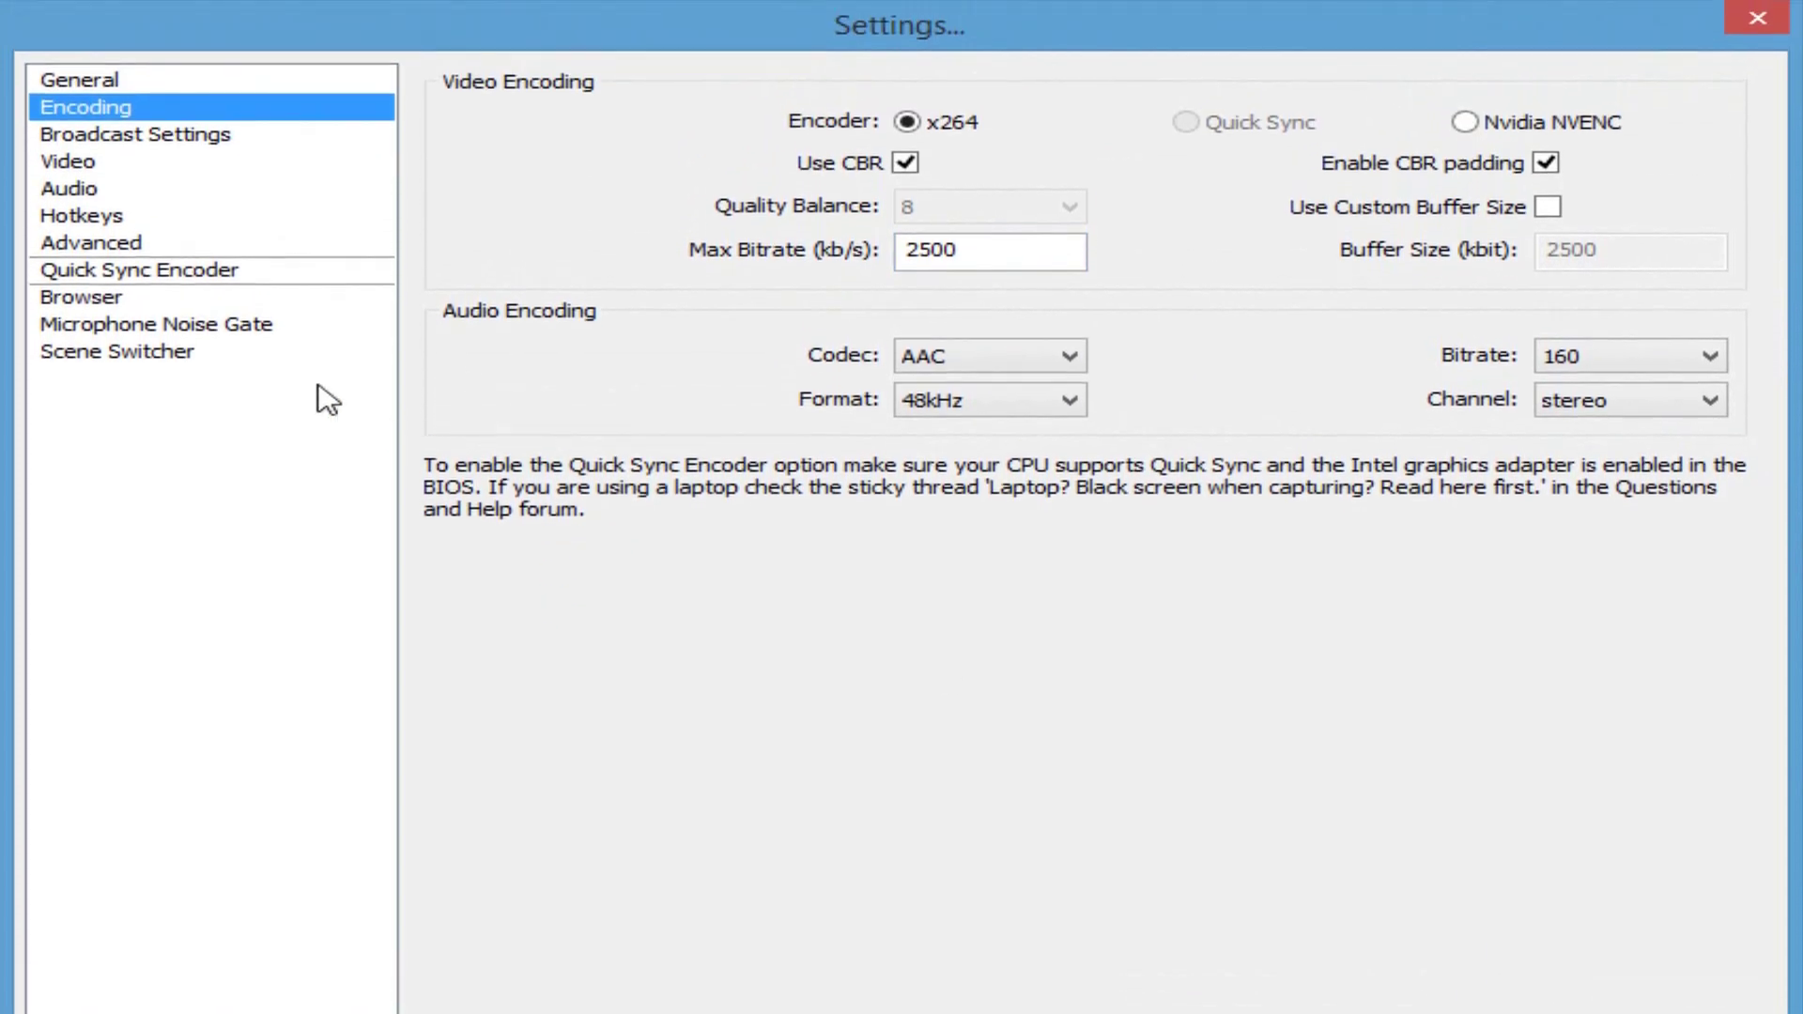
click(108, 141)
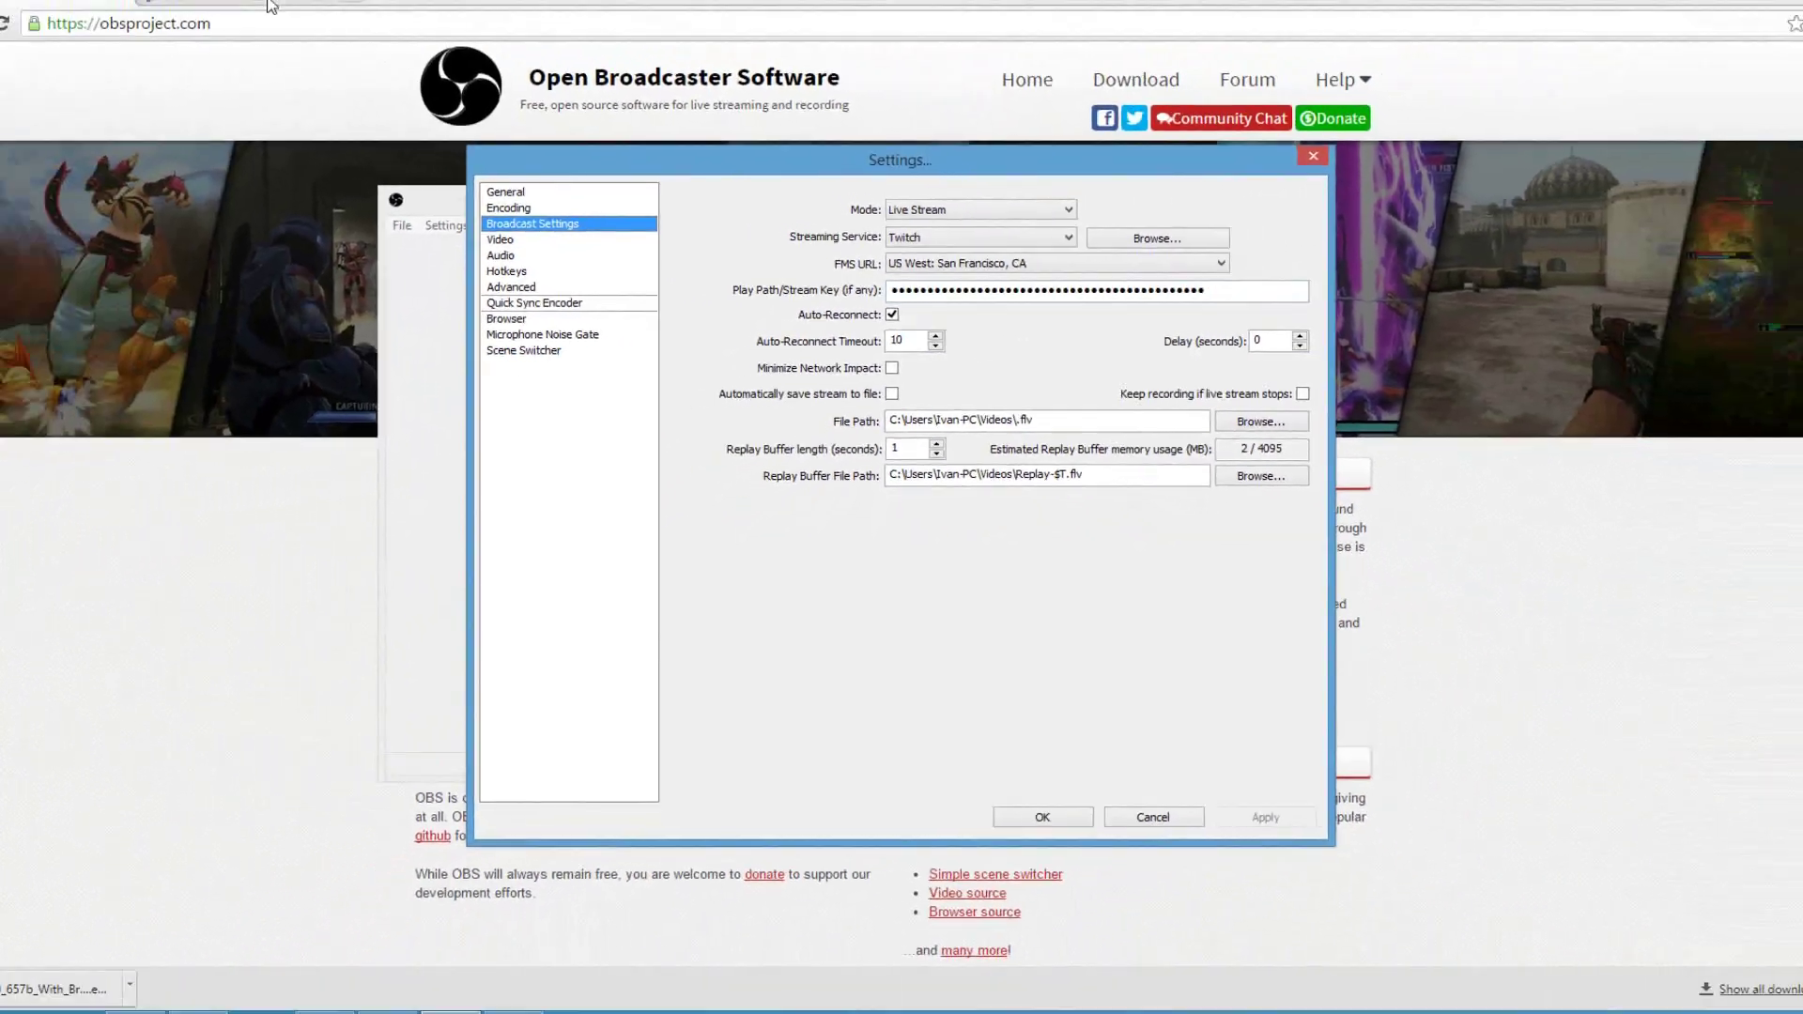
Open the Twitch channel Dashboard from the account menu and show its Stream Key tab
click(281, 13)
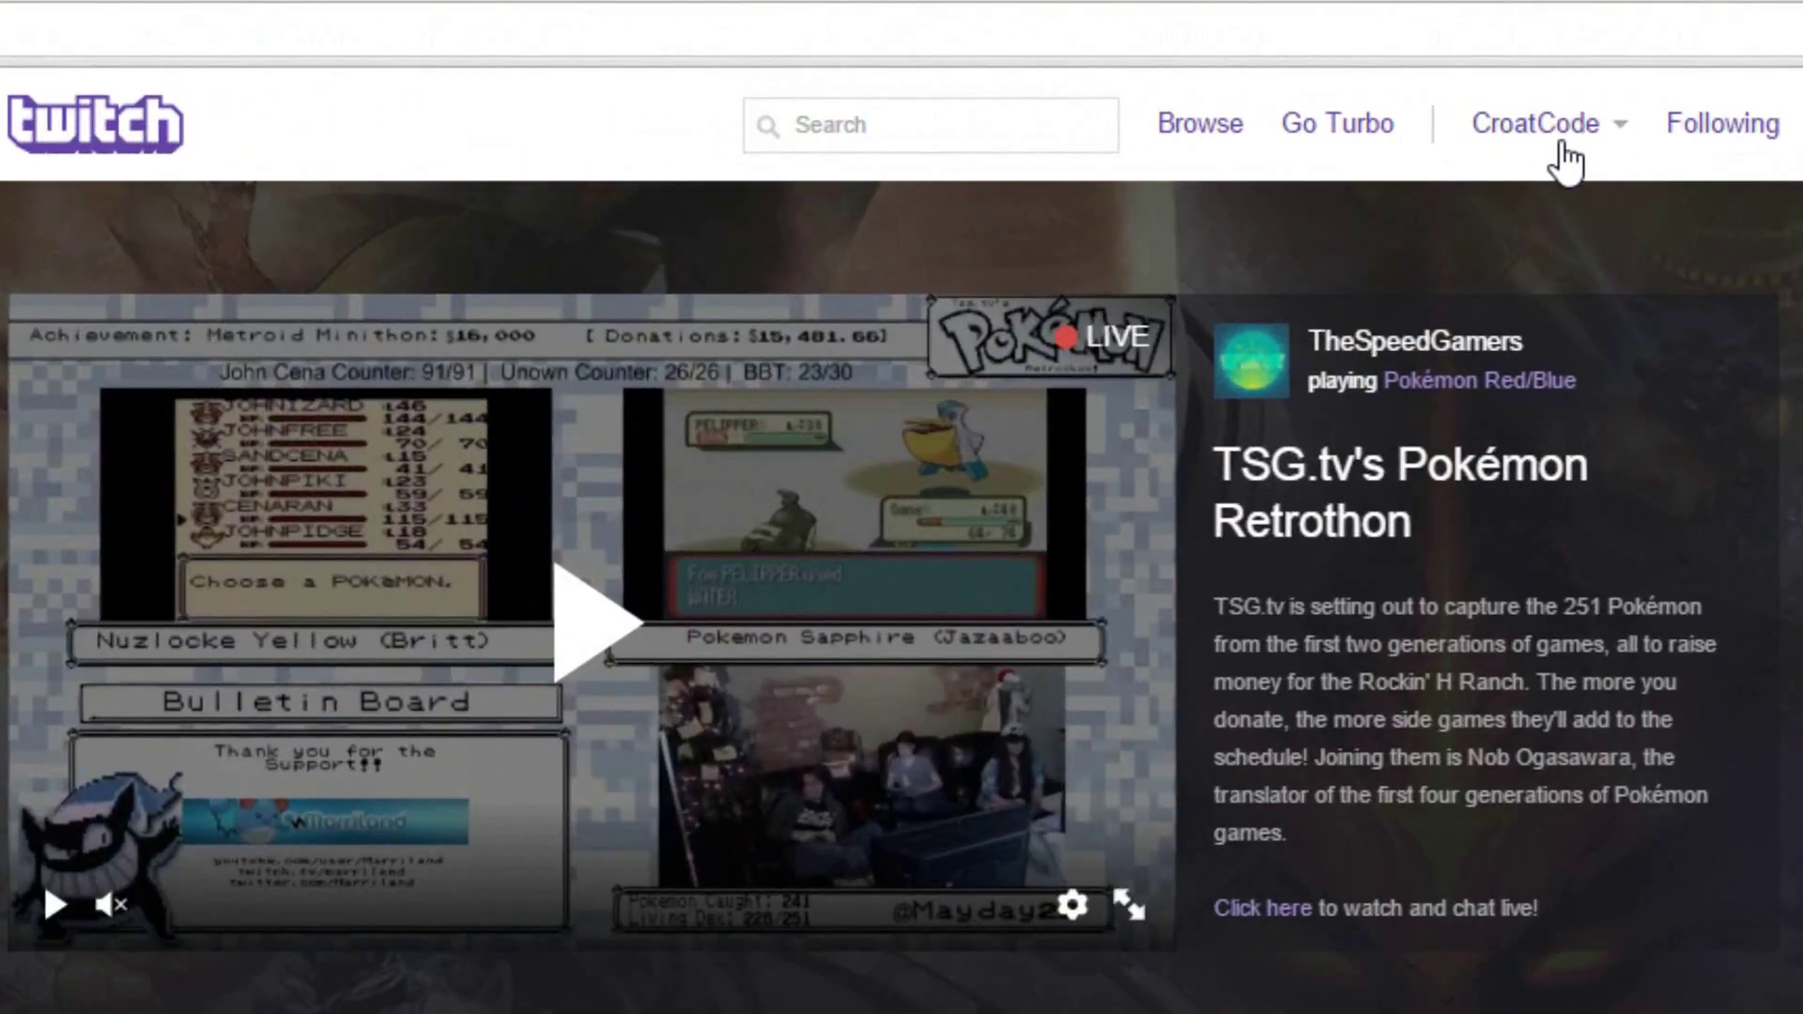
click(1194, 87)
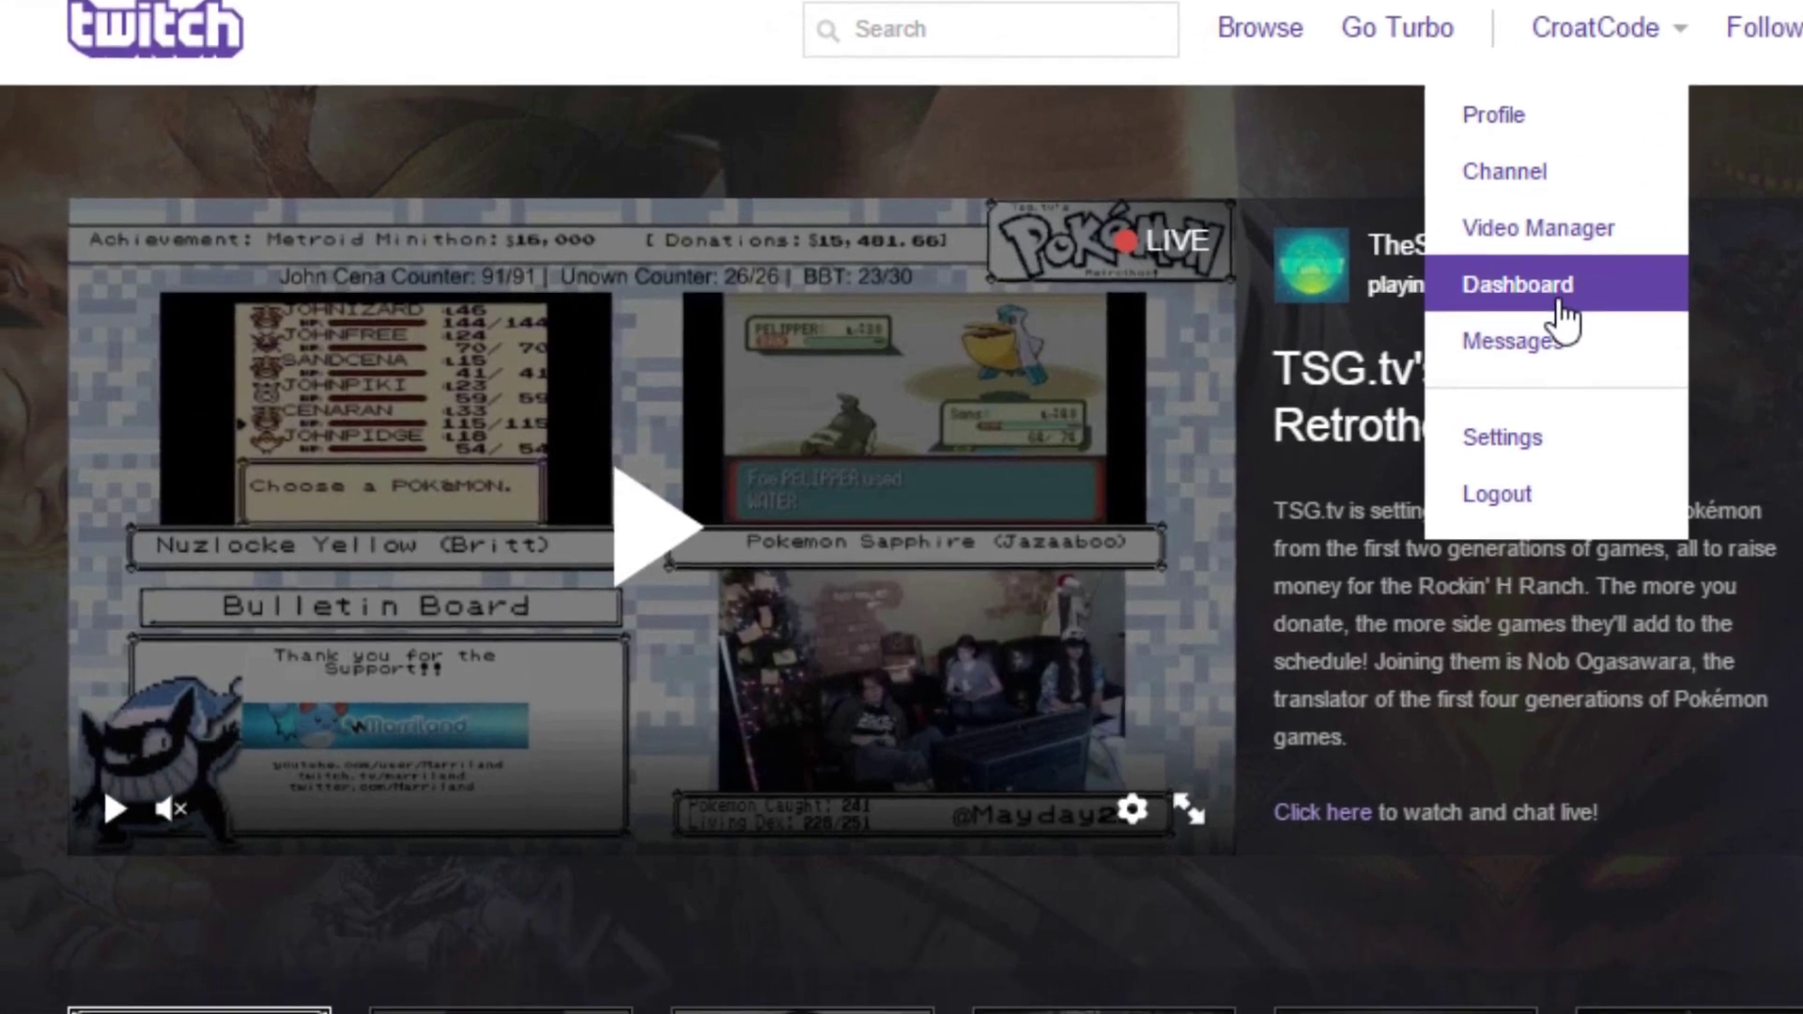
click(1500, 402)
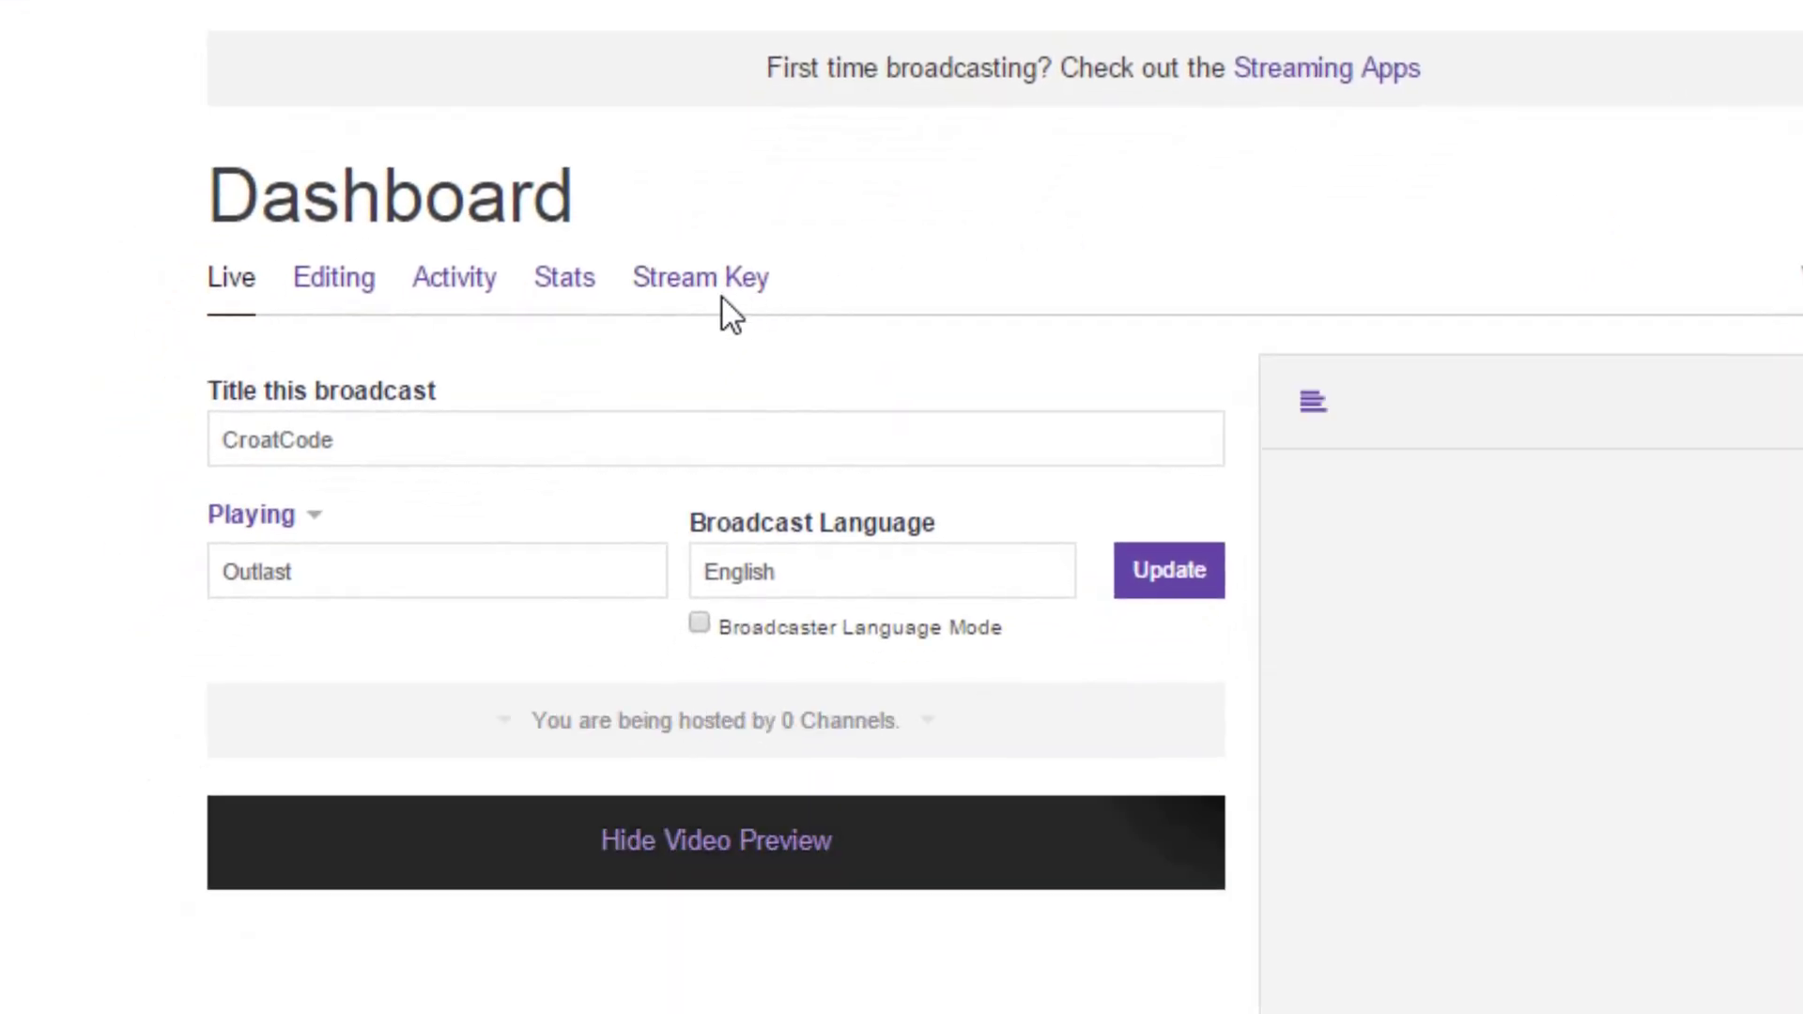
click(714, 293)
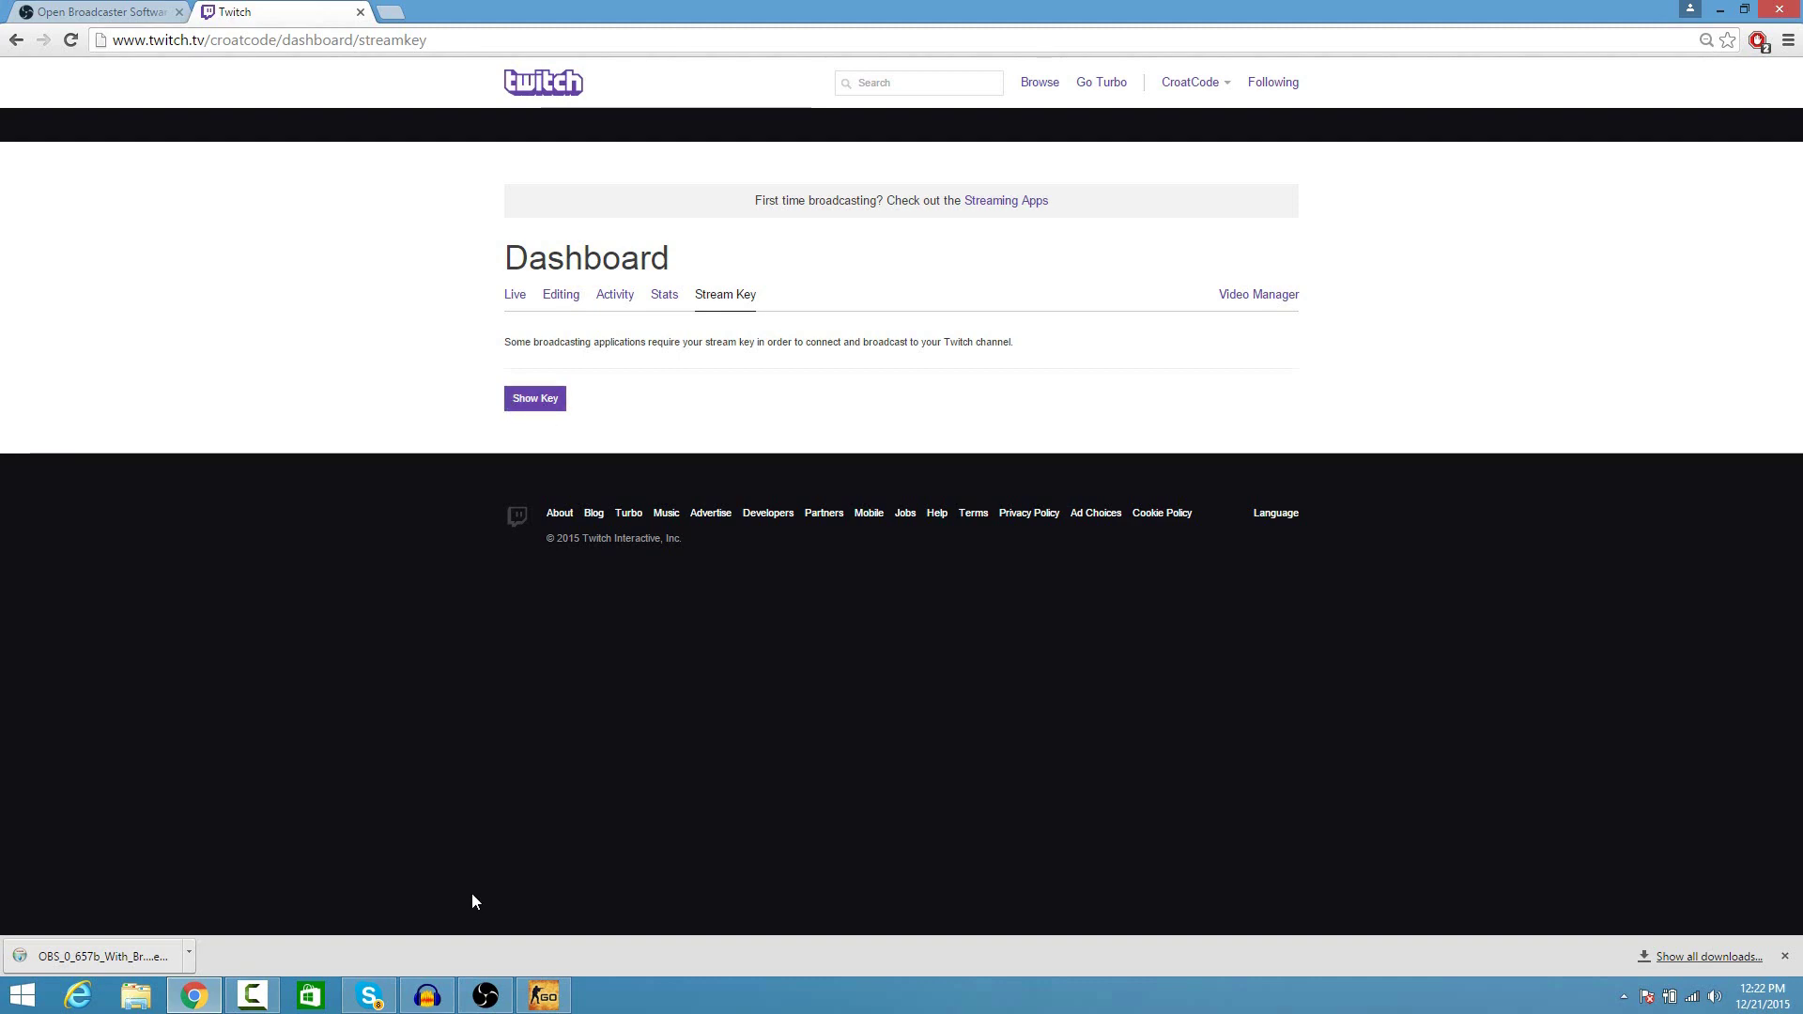
Back in OBS Settings, toggle saving the stream to file on and off, then apply
click(486, 996)
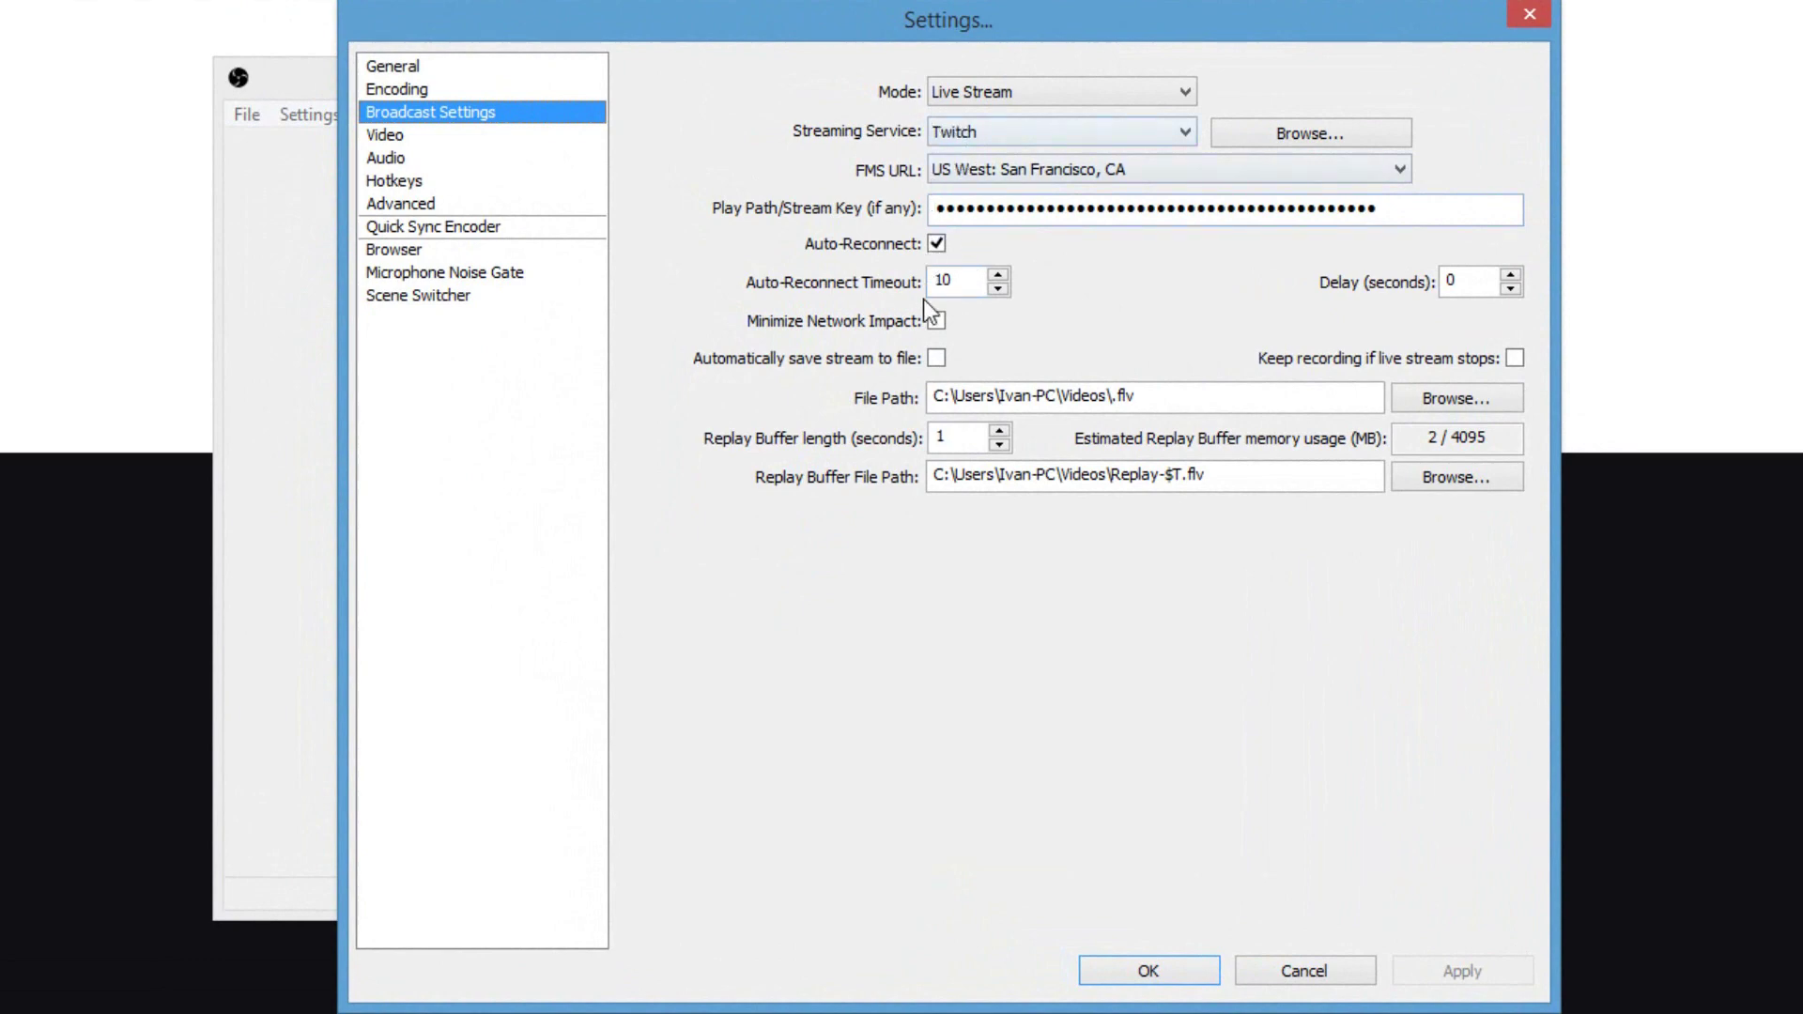
click(937, 360)
click(937, 360)
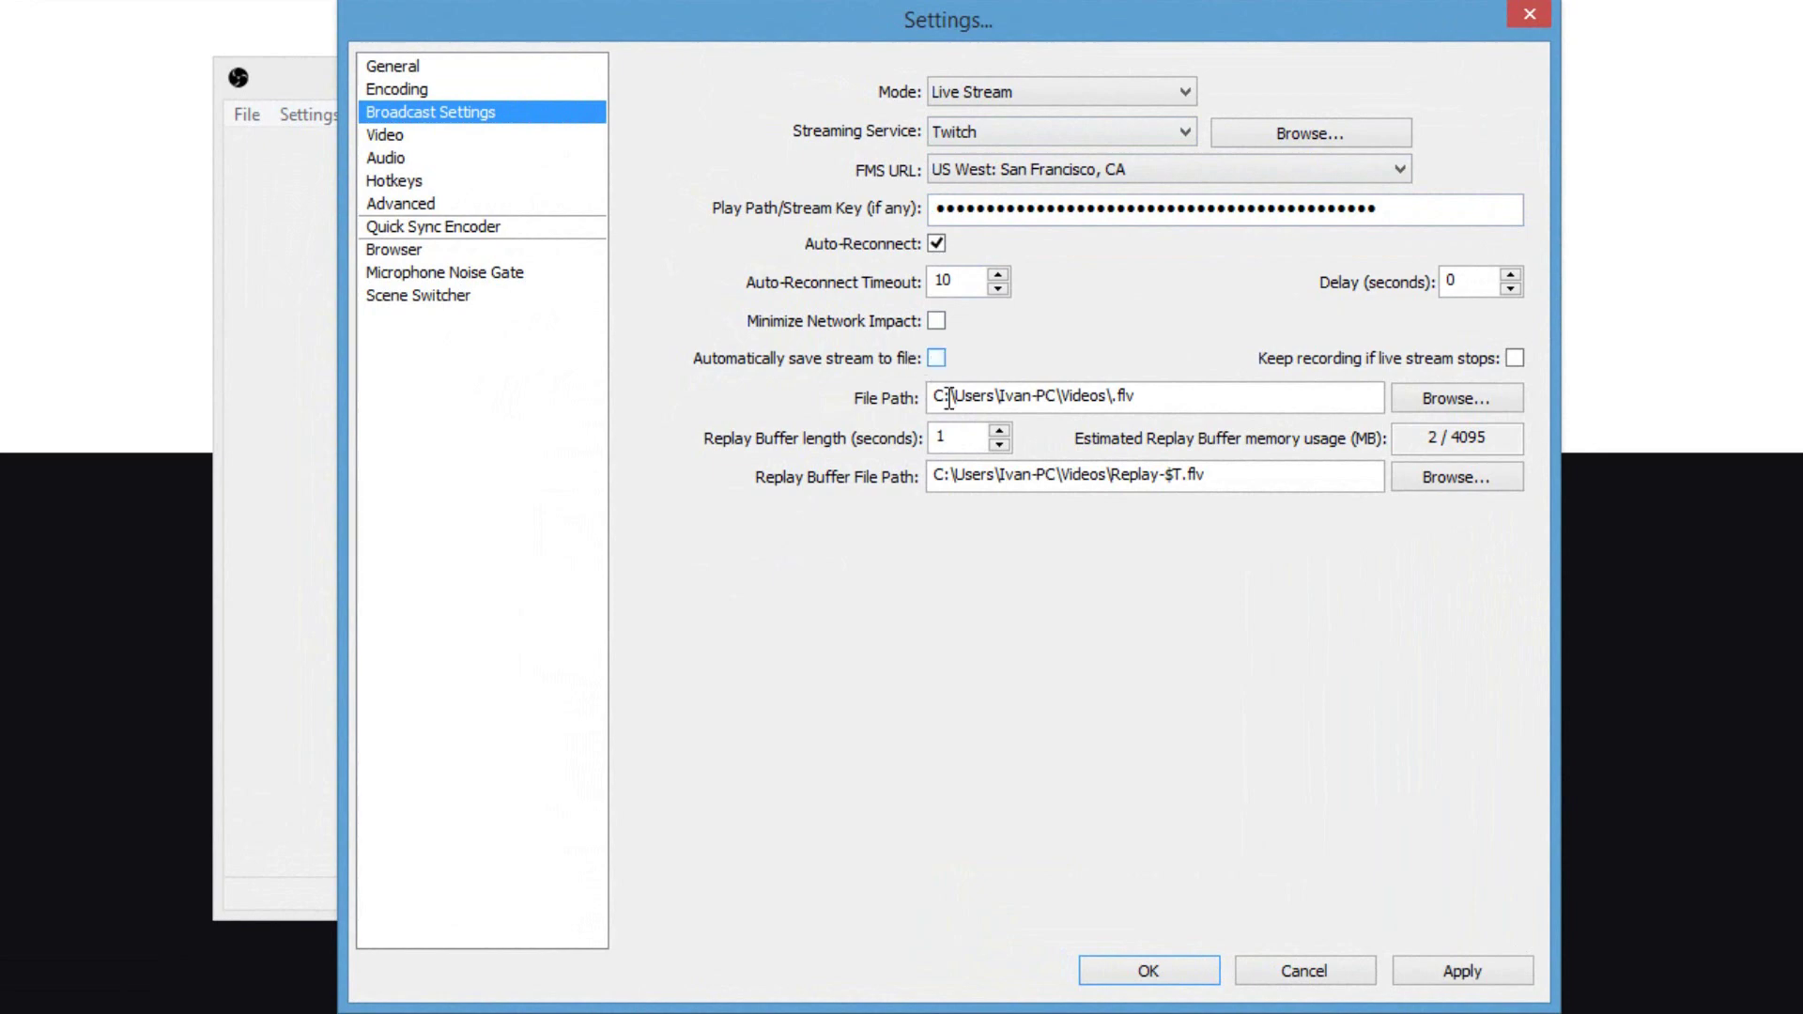
click(1455, 972)
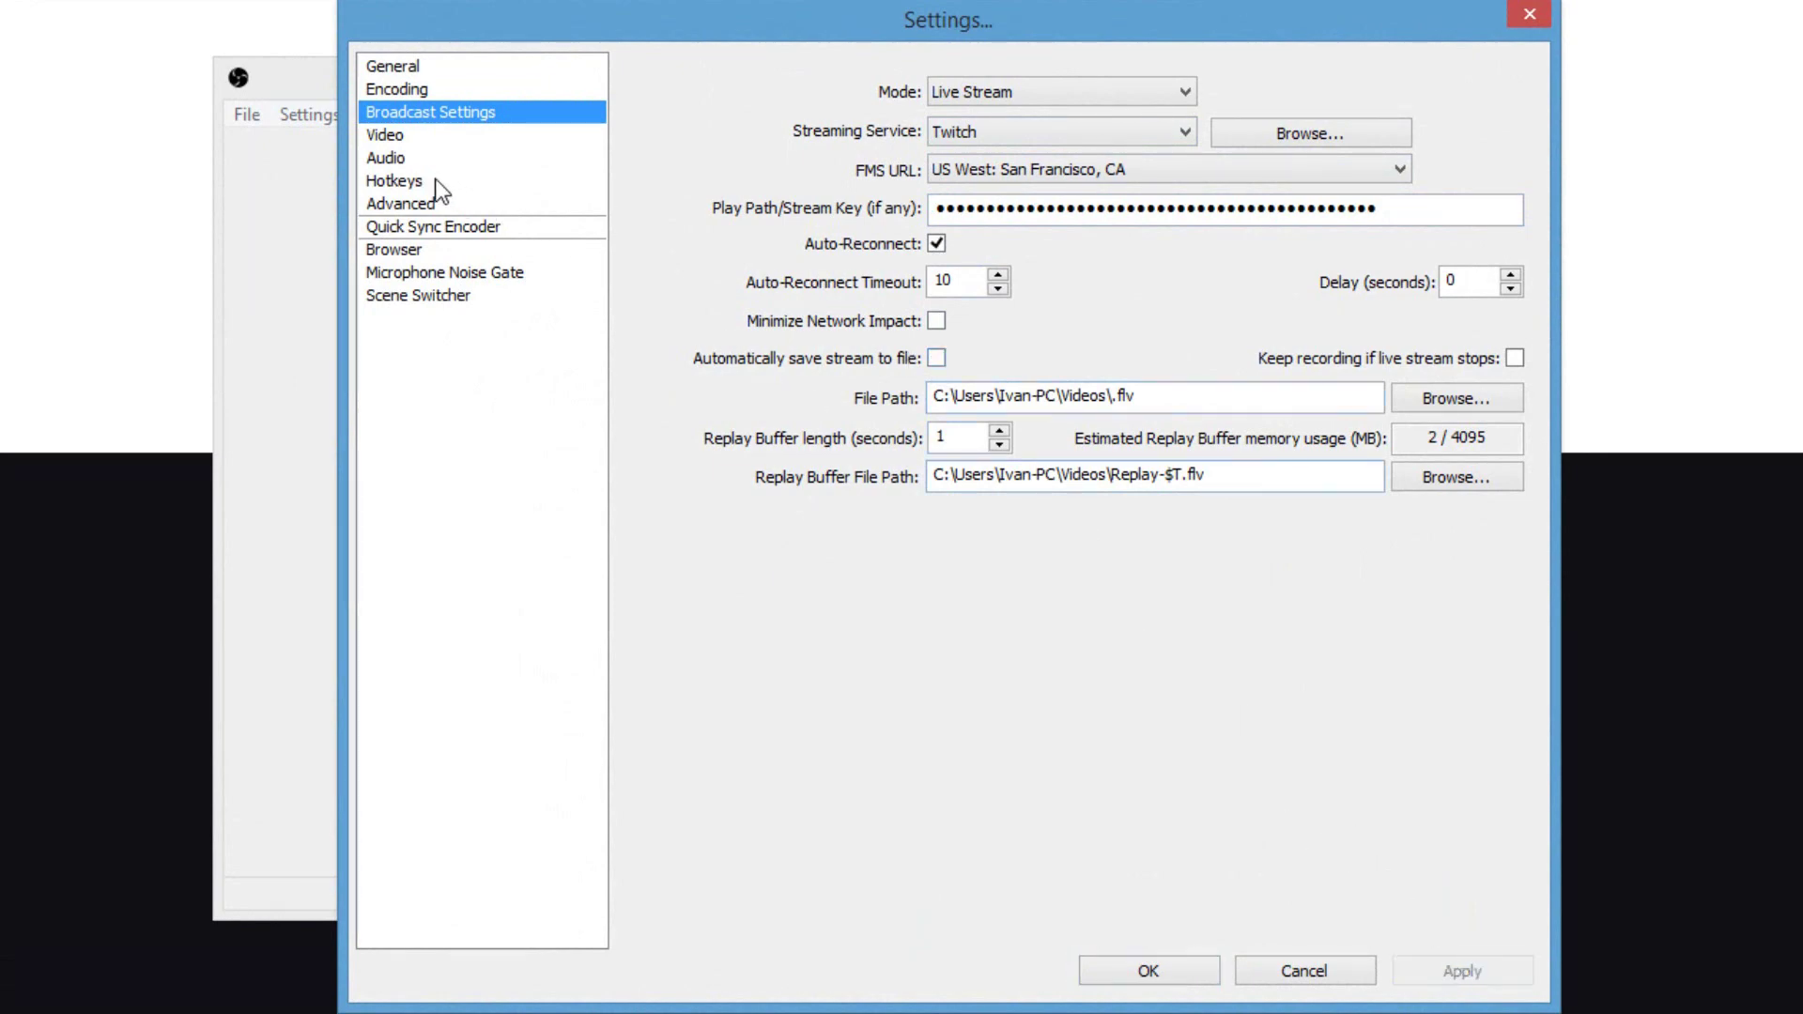
click(398, 141)
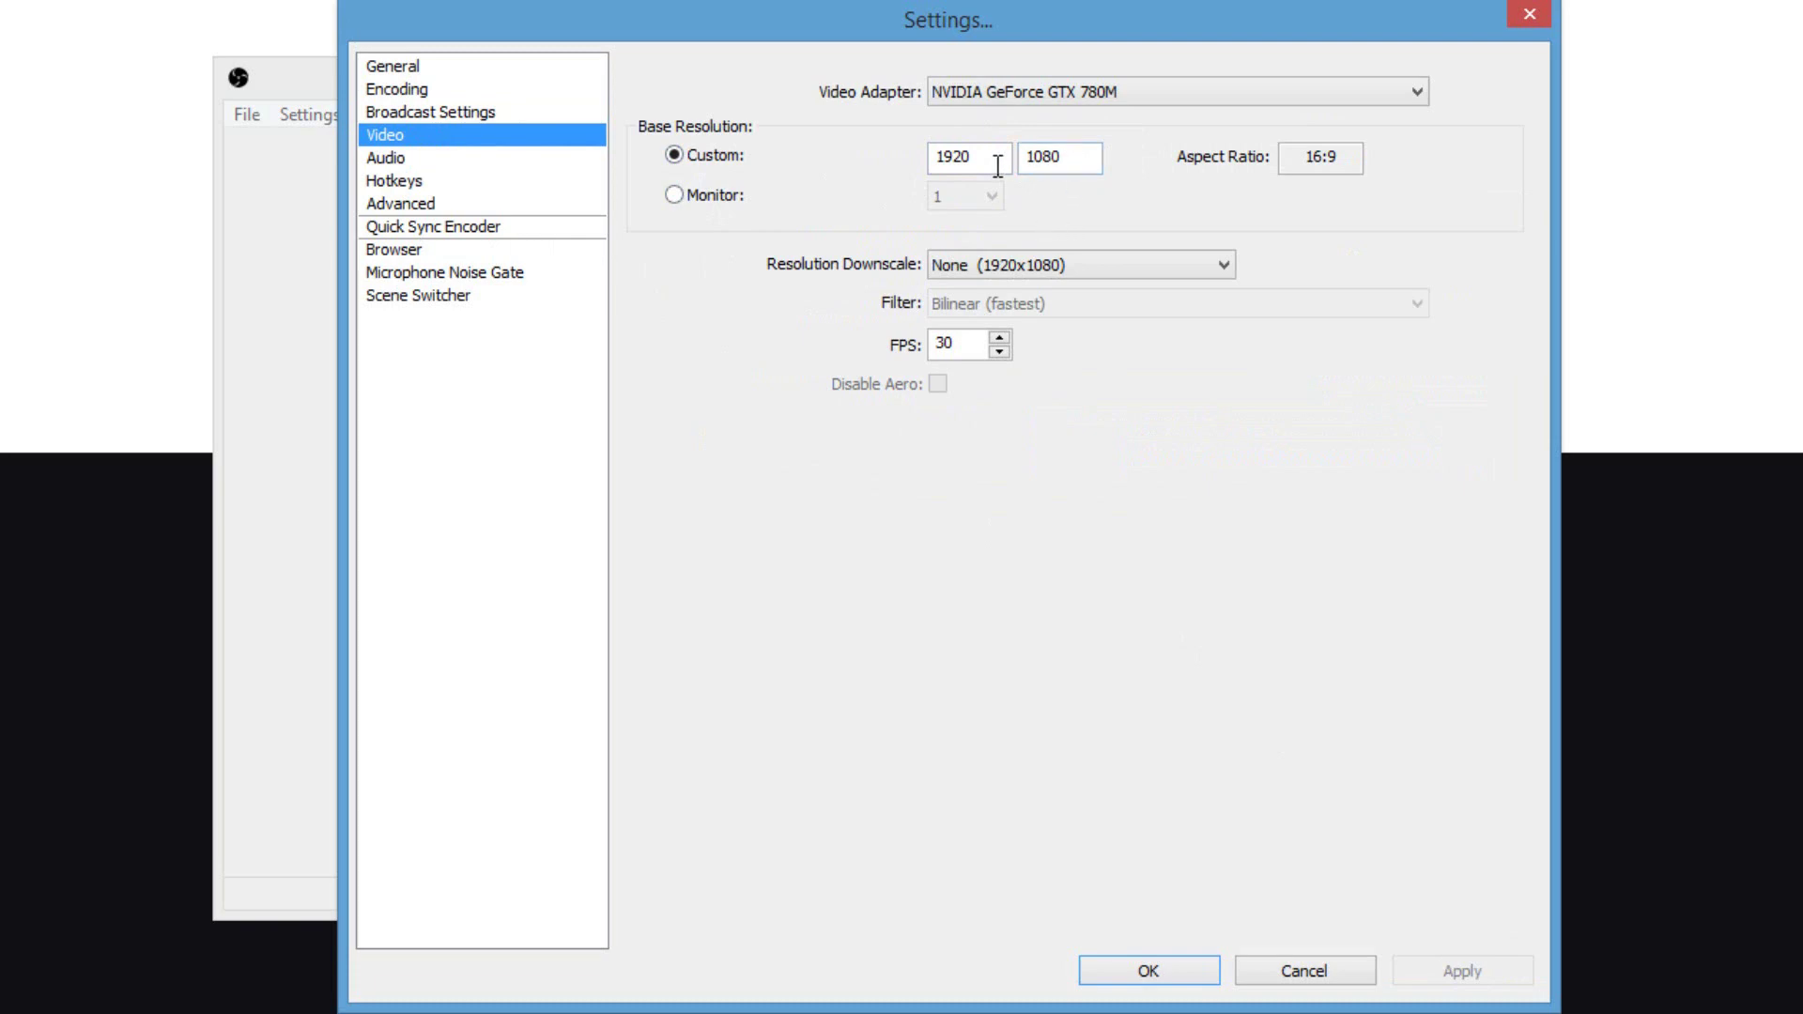
Replace the custom base resolution width 1920 with 1280 and height 1080 with 720
drag(995, 167, 747, 137)
text(1280)
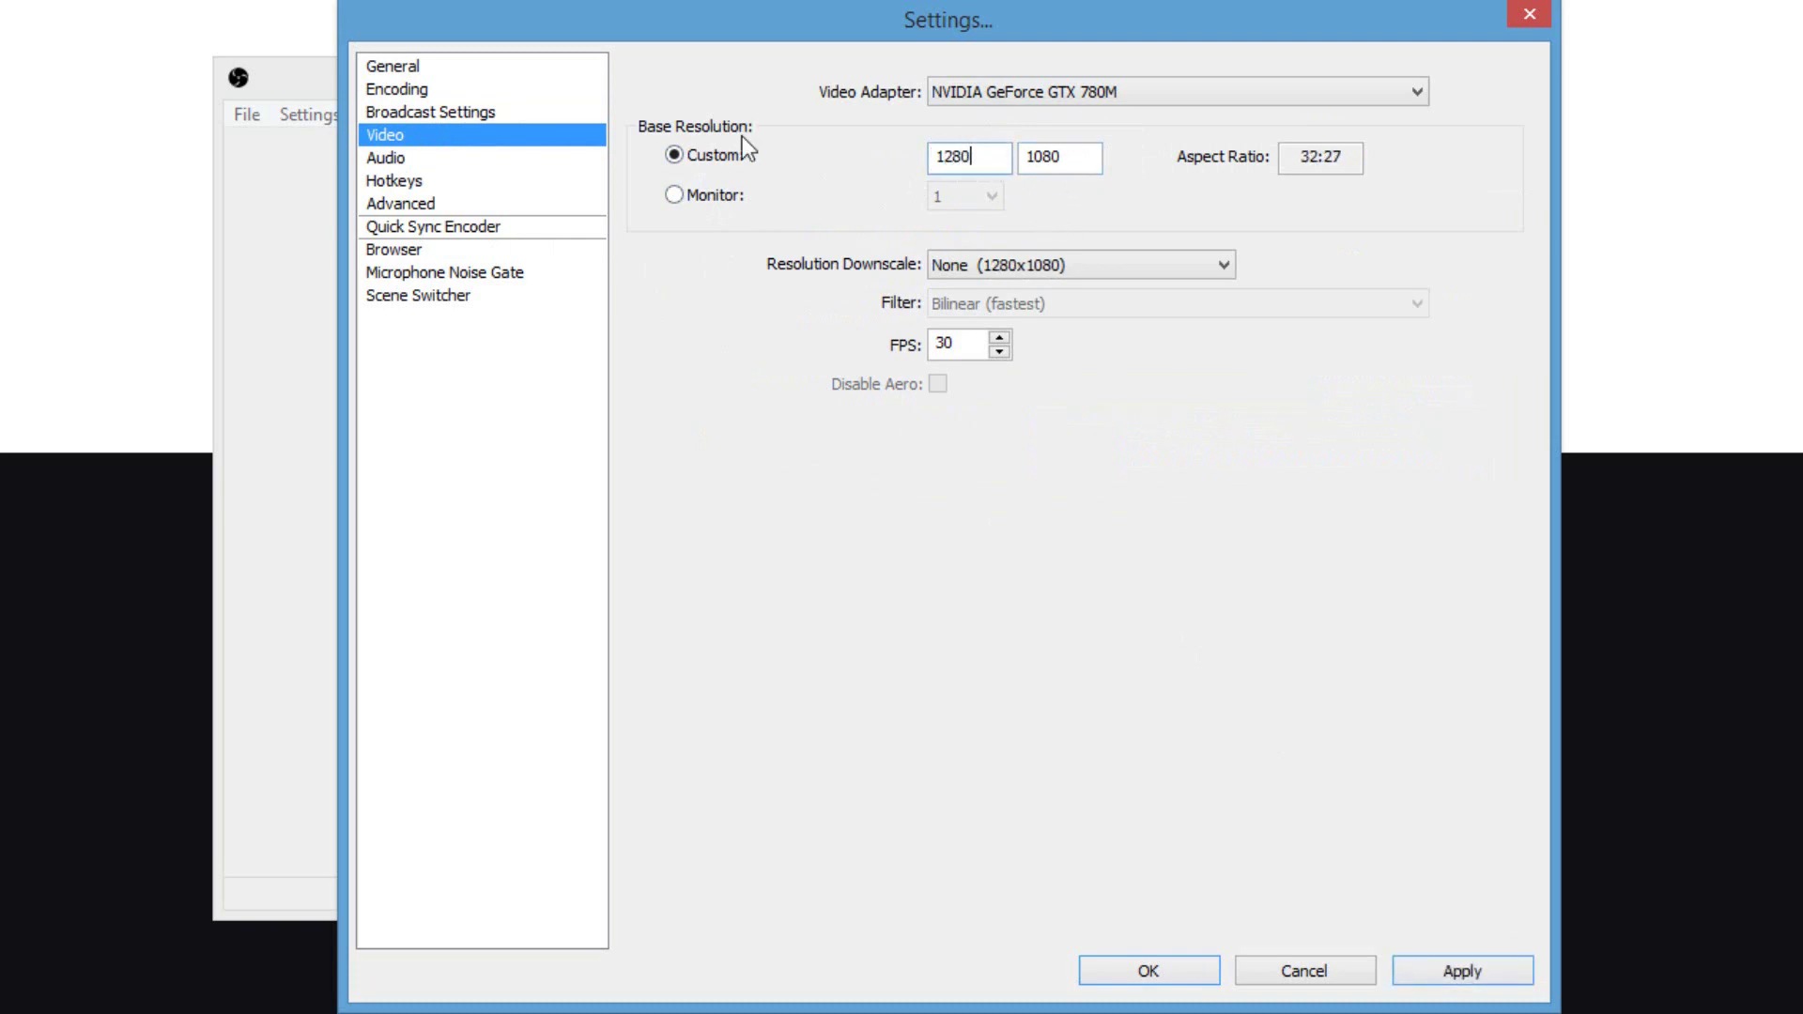
drag(1081, 156, 881, 196)
text(720)
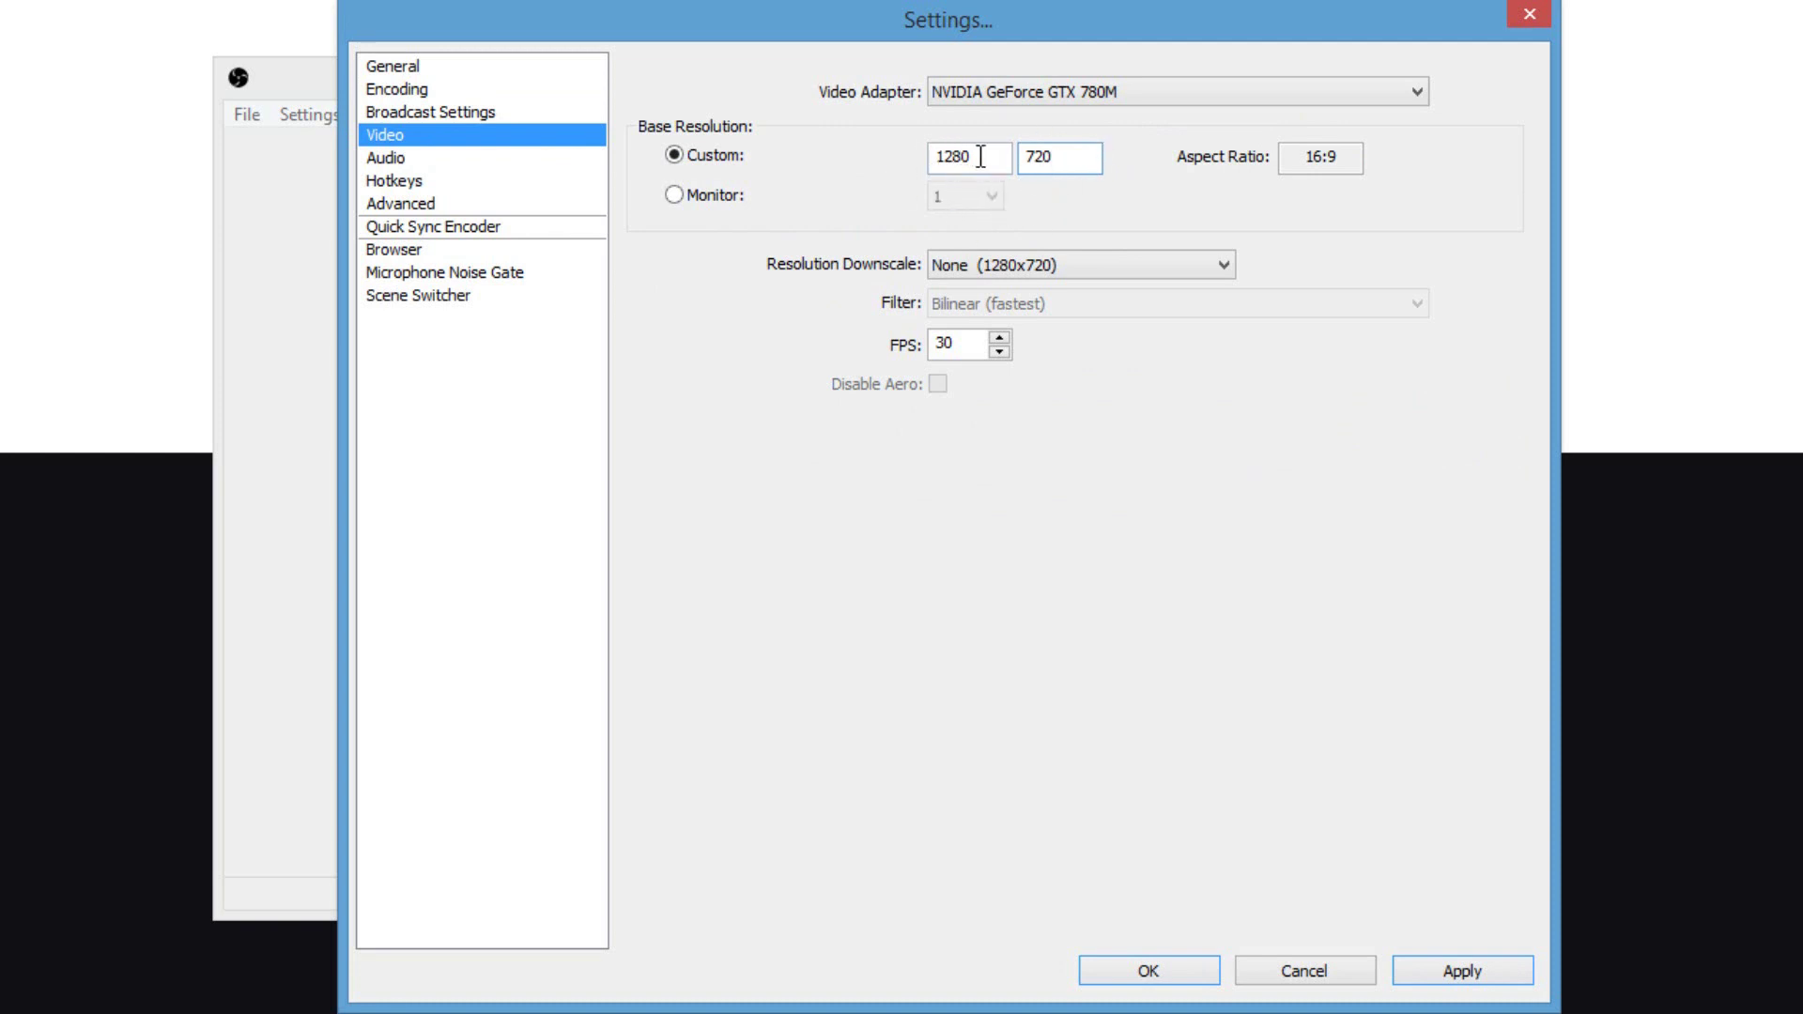
Keep Yeti Stereo Microphone as the mic input, apply the audio settings, and check Hotkeys
click(439, 162)
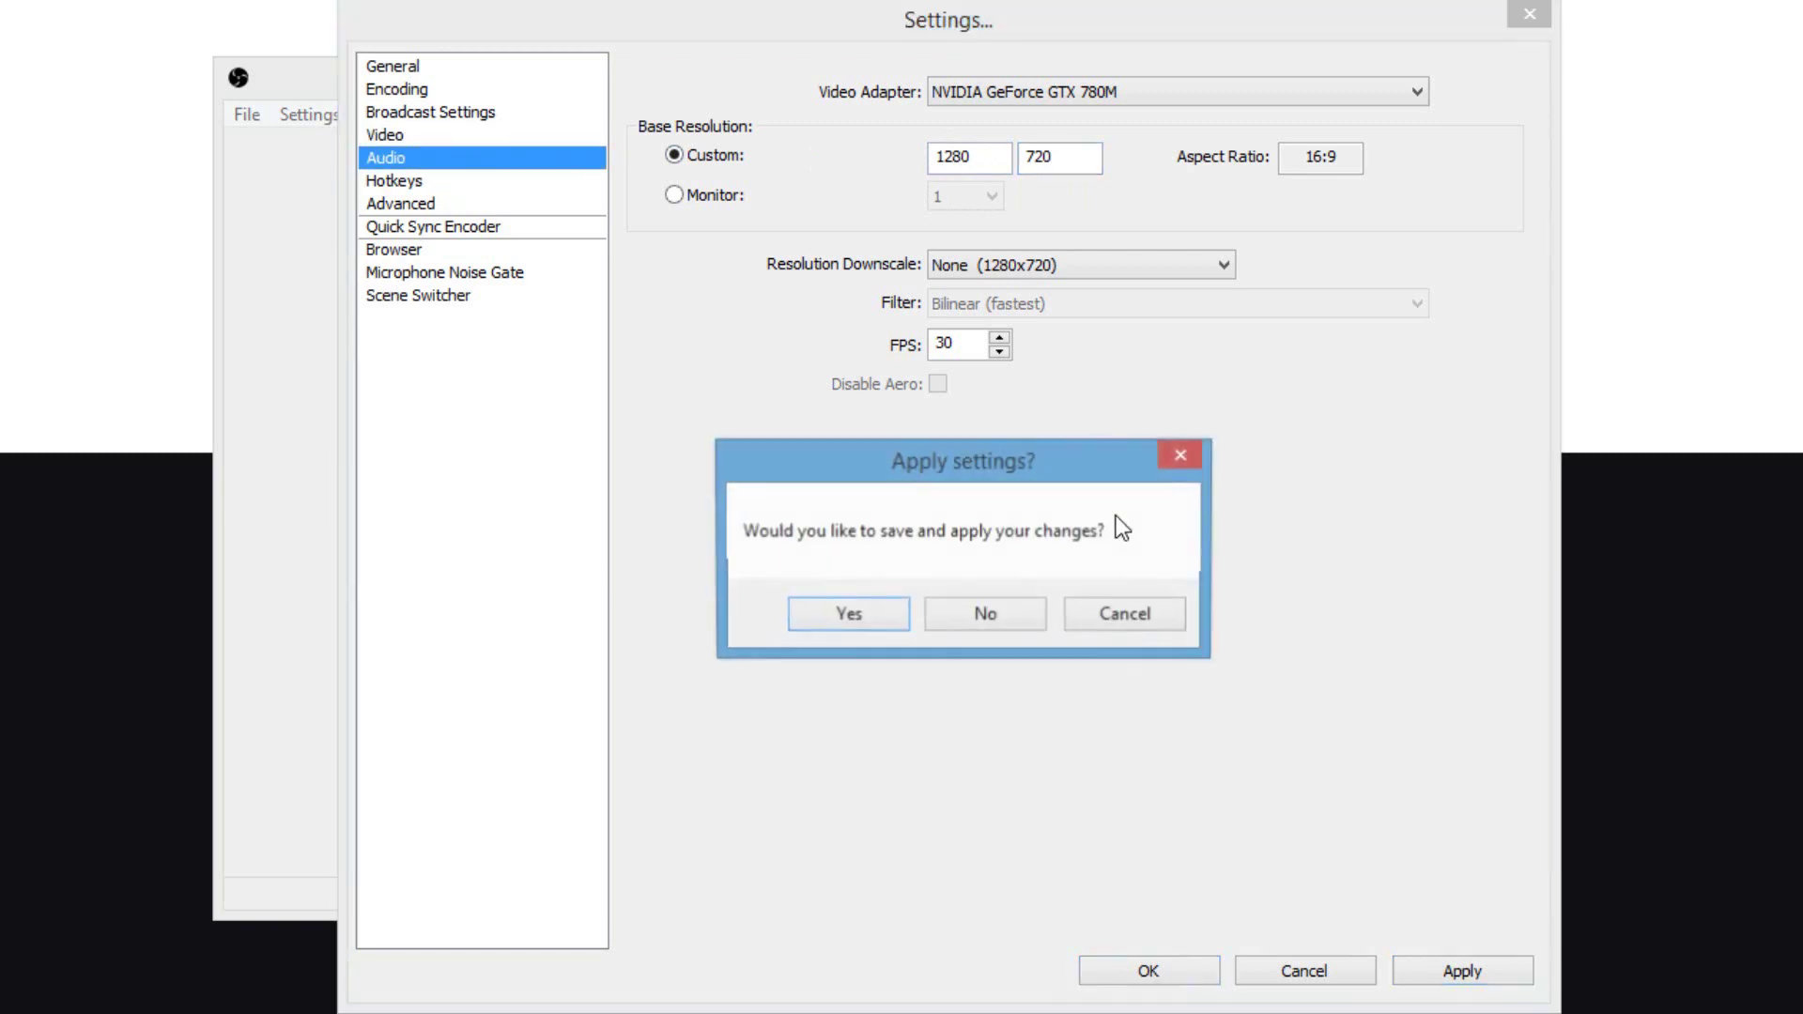
click(994, 606)
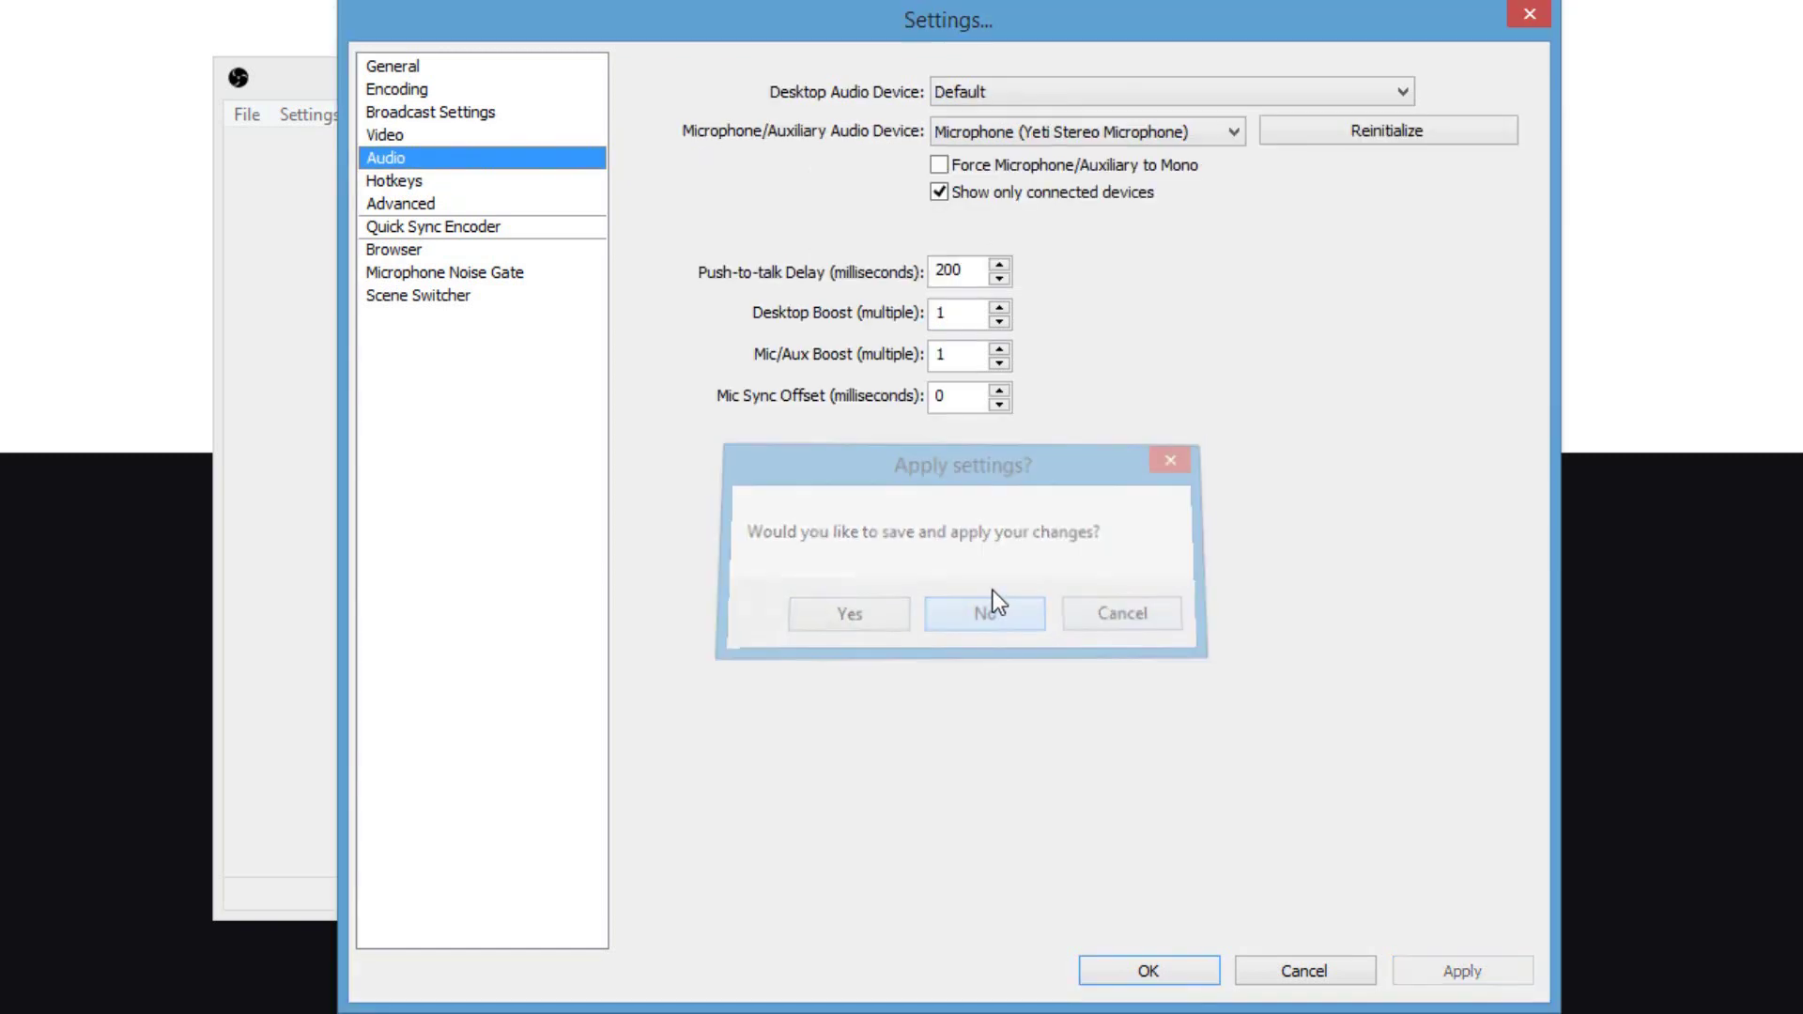
click(1031, 139)
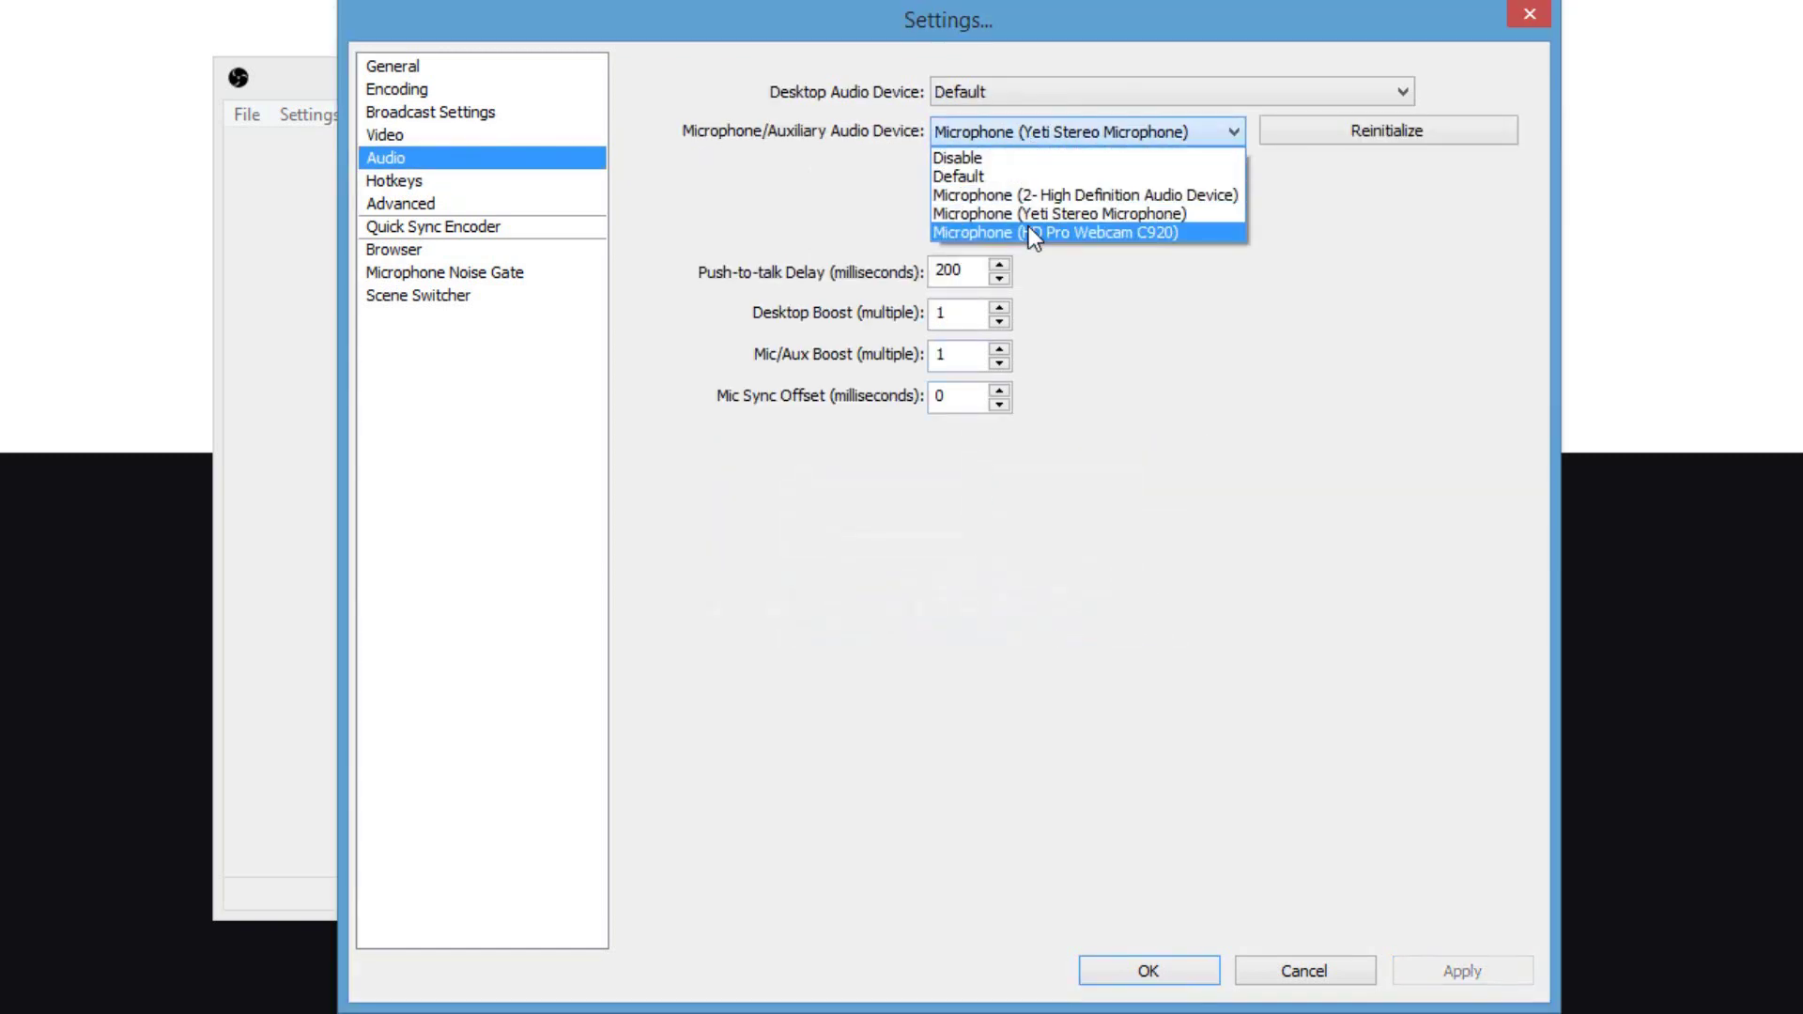
click(1054, 214)
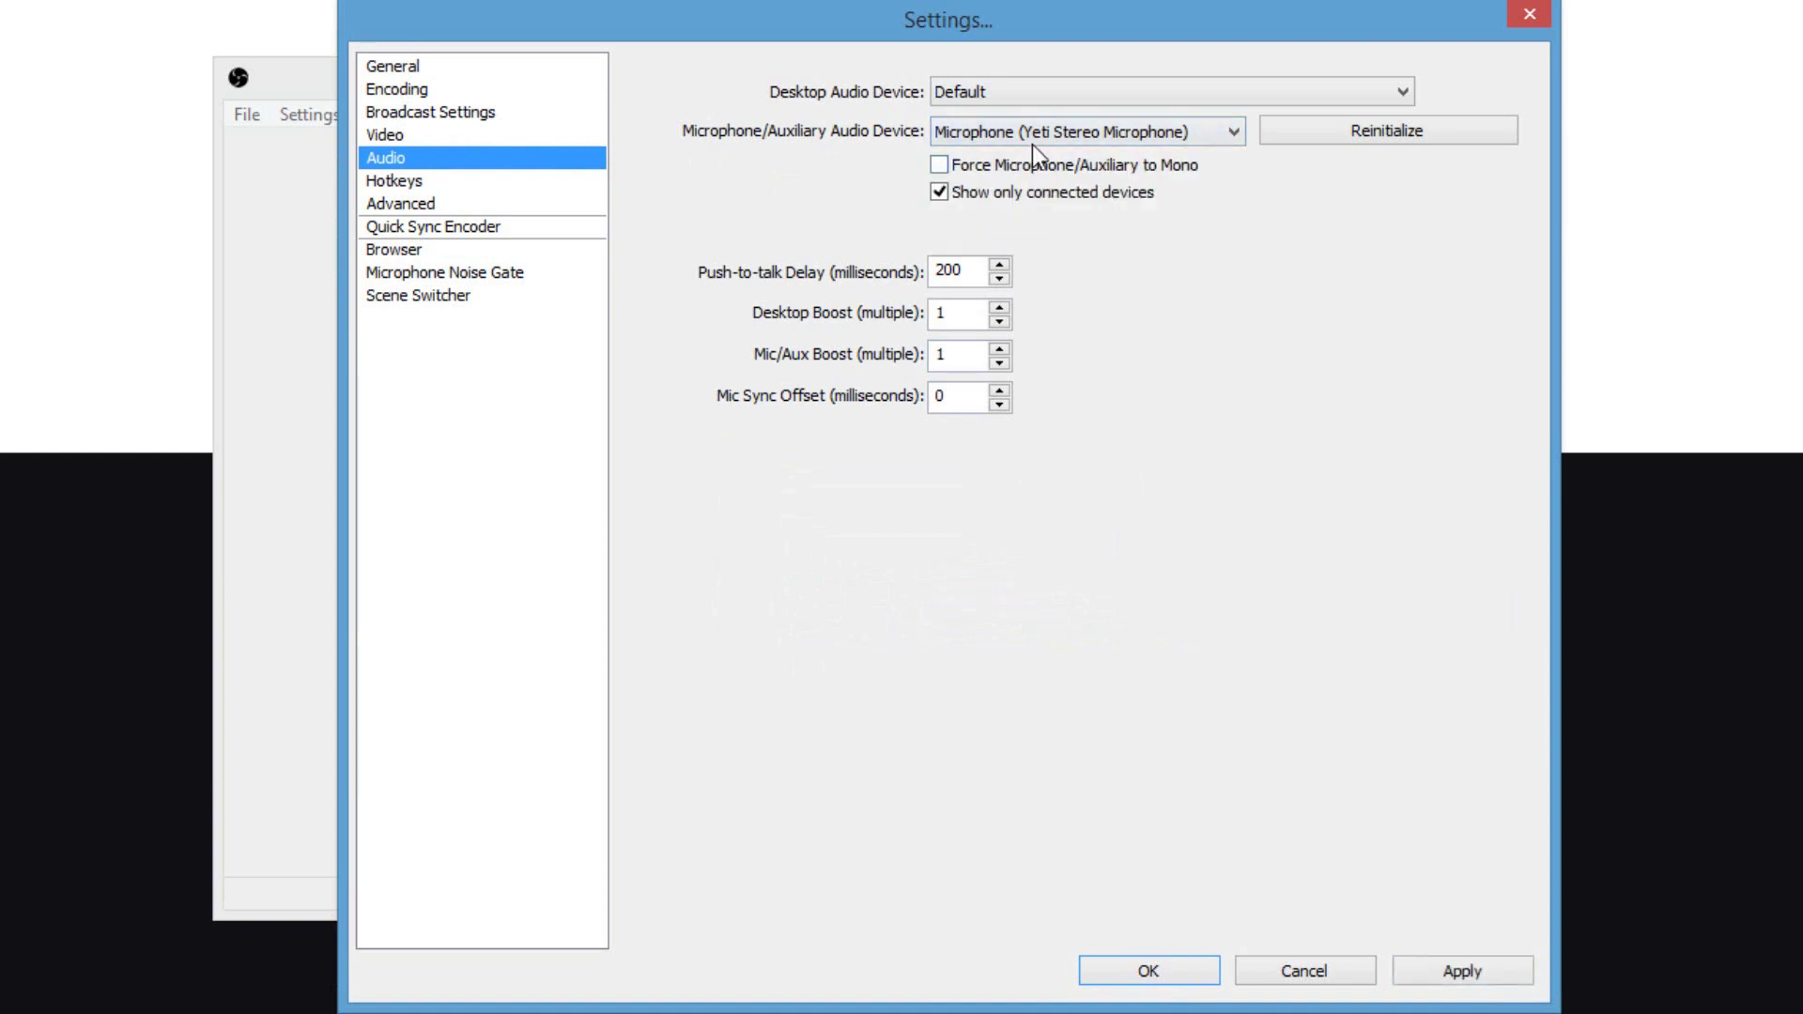
click(1452, 956)
click(410, 180)
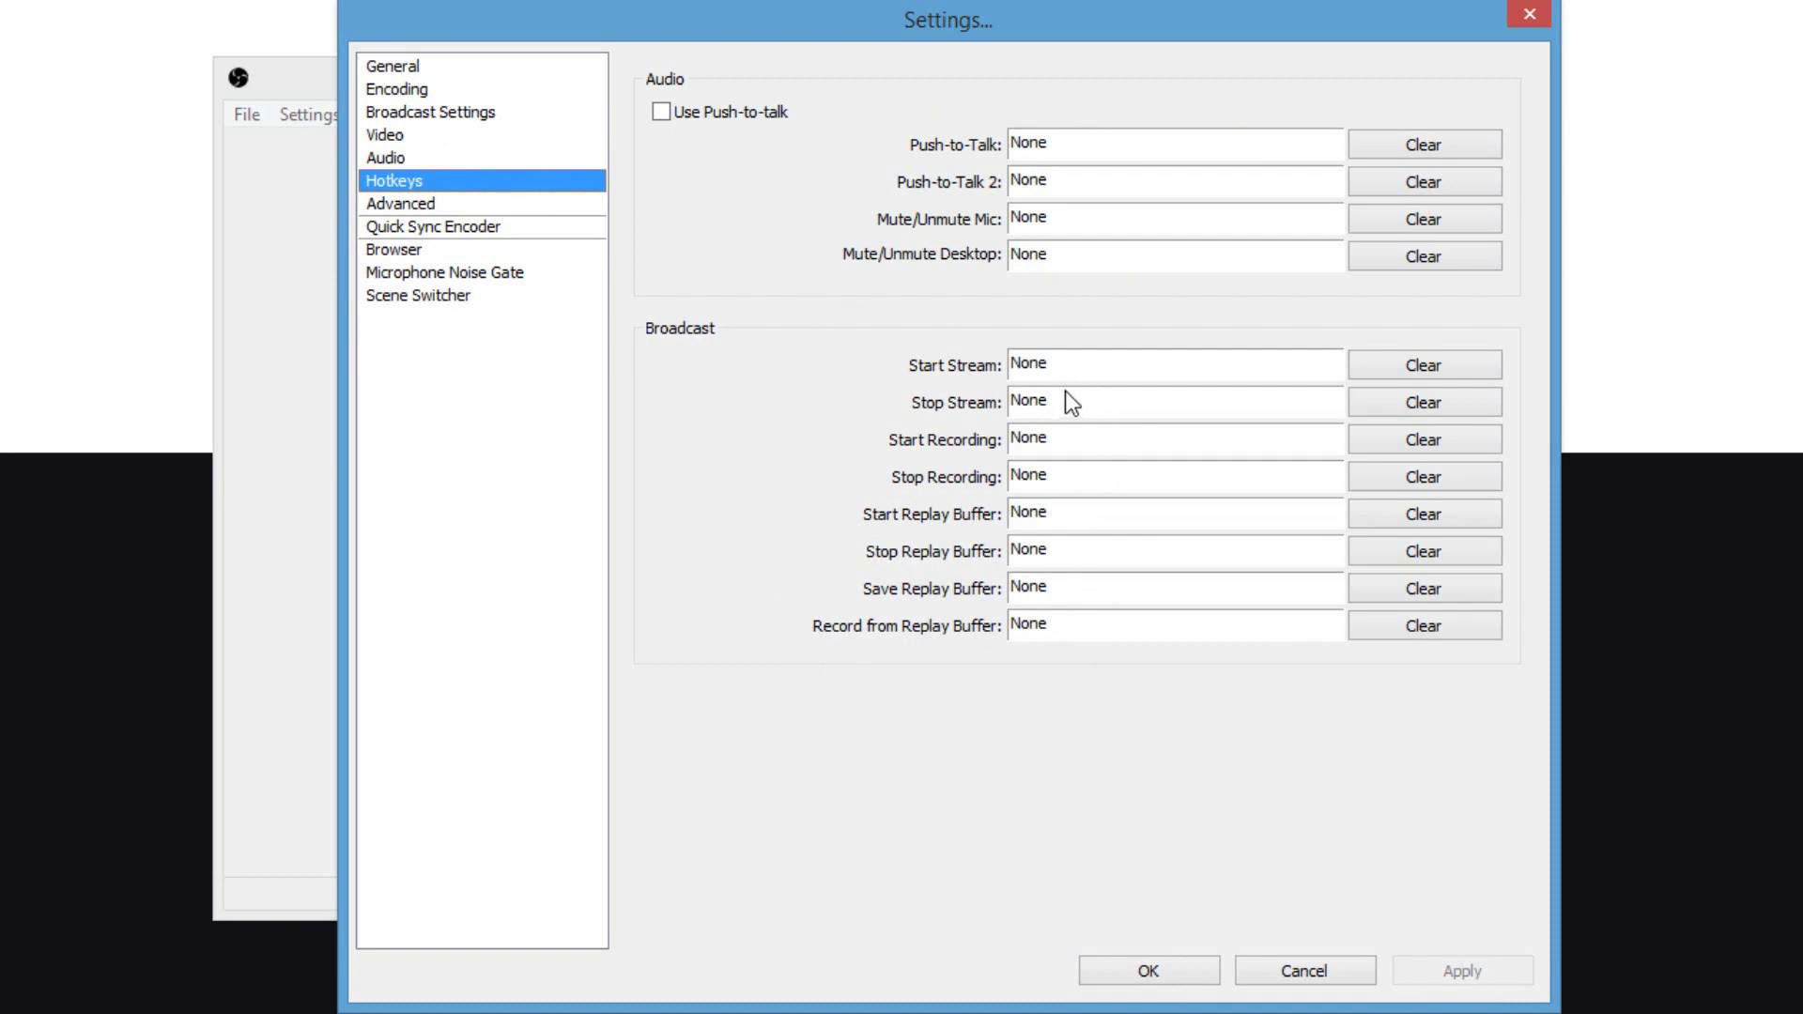
click(398, 205)
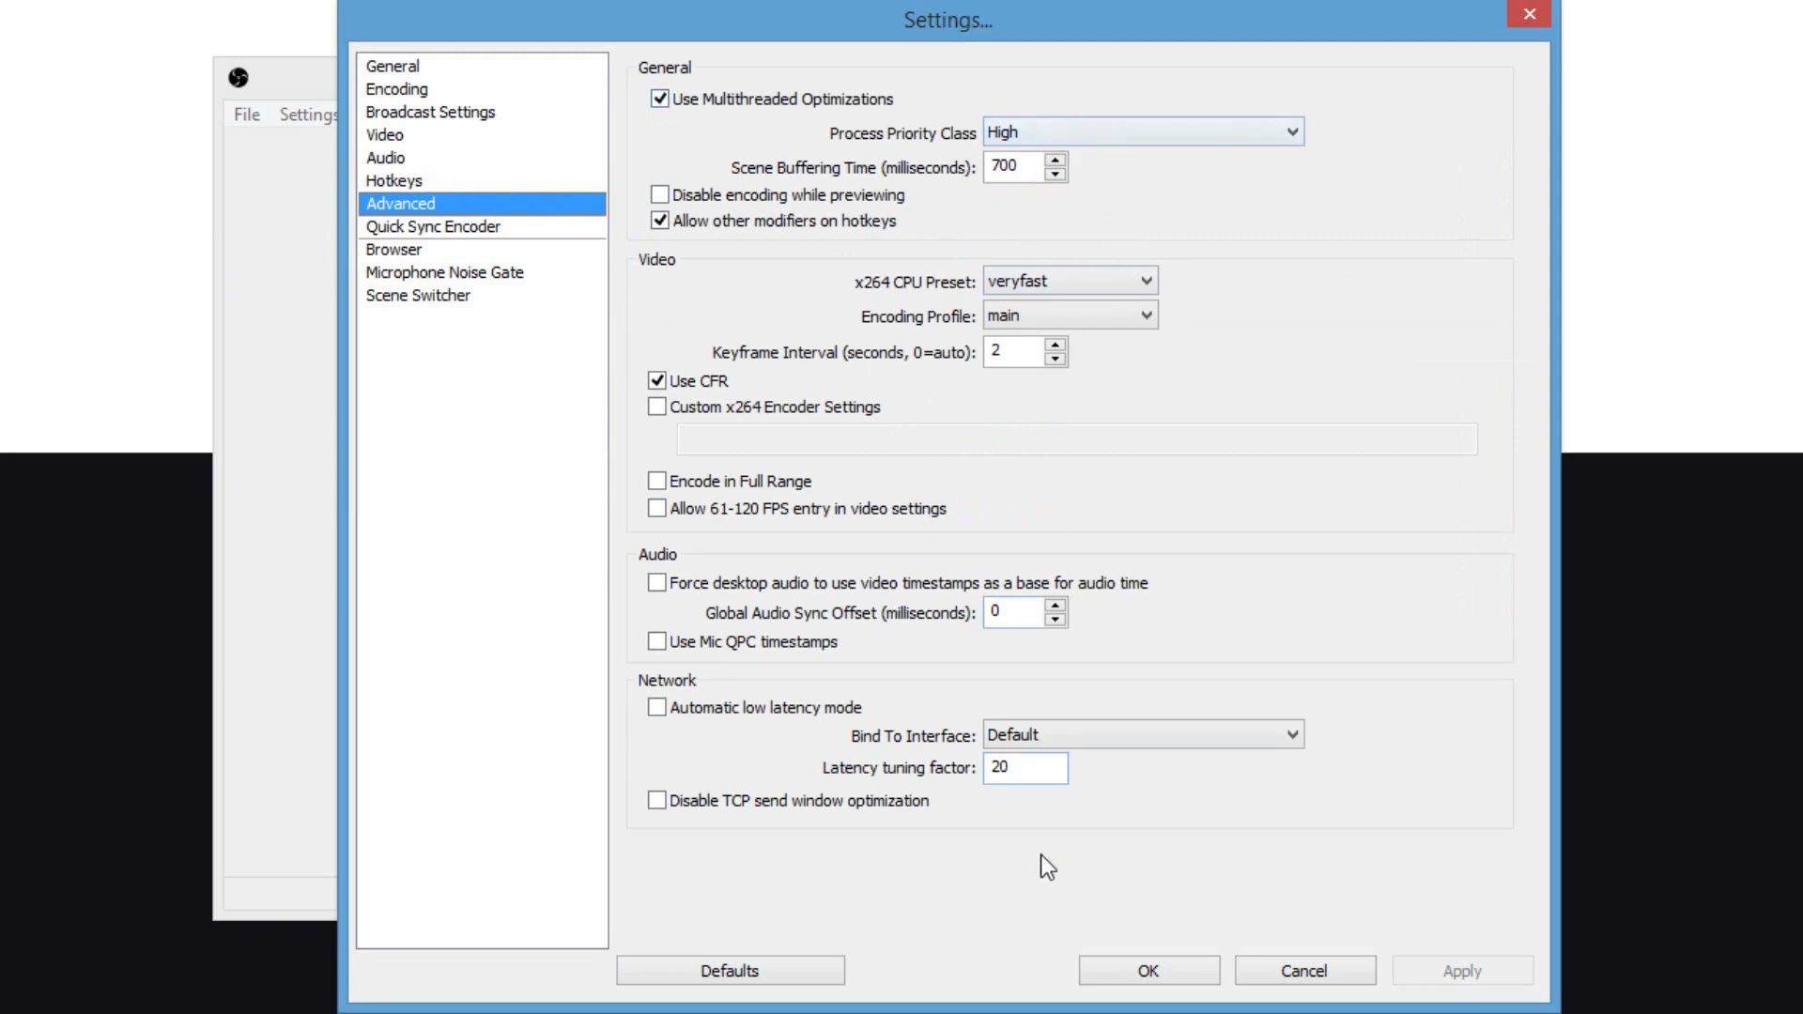
Save and close Settings, then lower the desktop audio volume to 45%
click(1149, 971)
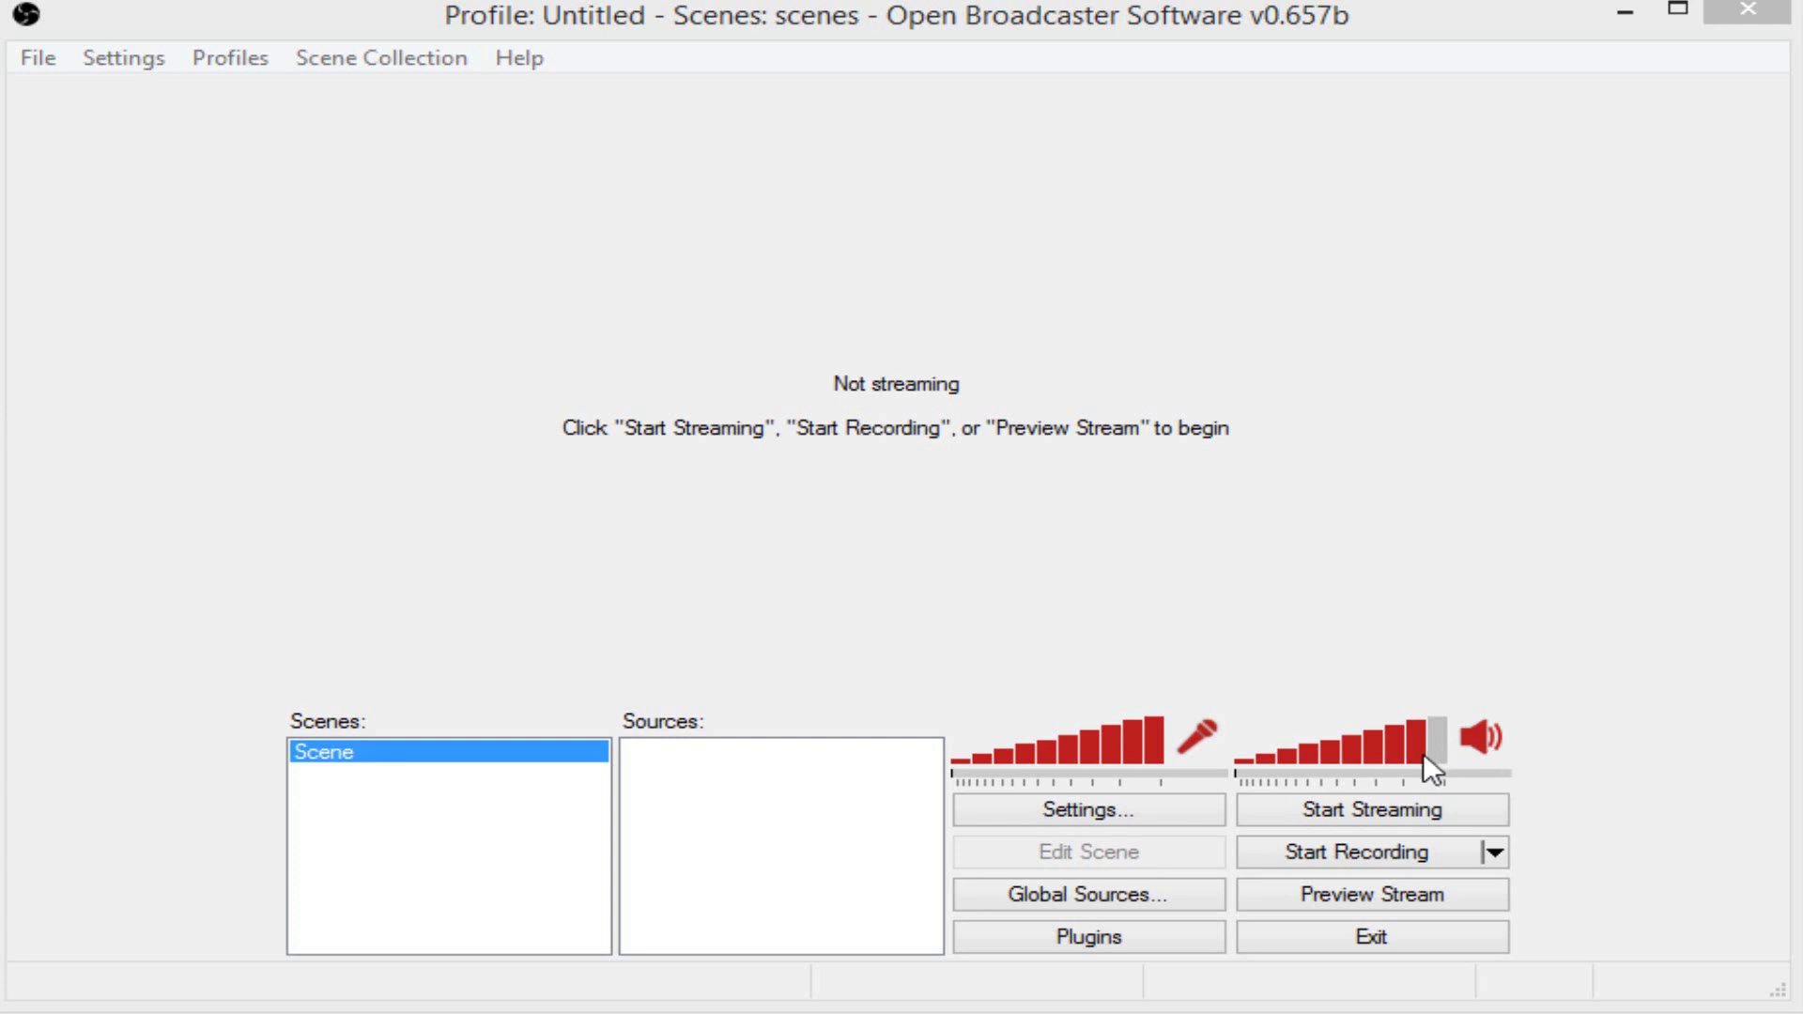
drag(1423, 757, 1320, 763)
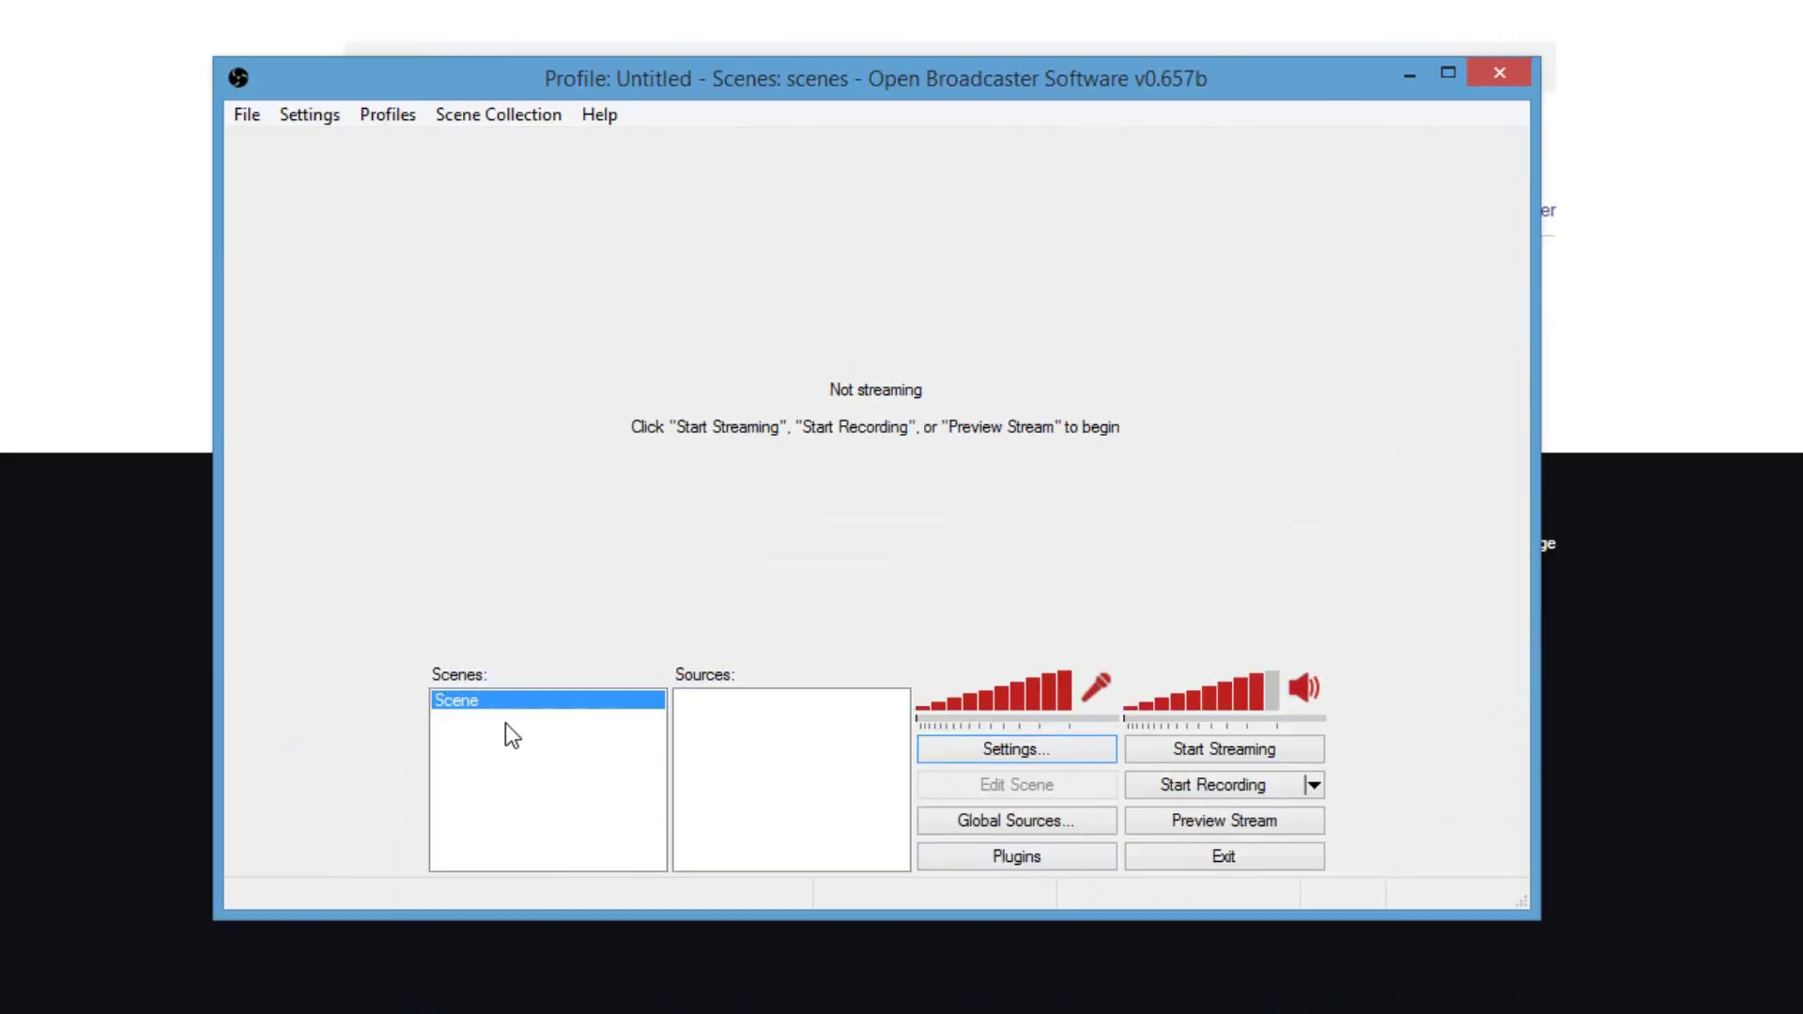
Add a scene named 'Twitch' from the Scenes list context menu
right_click(458, 736)
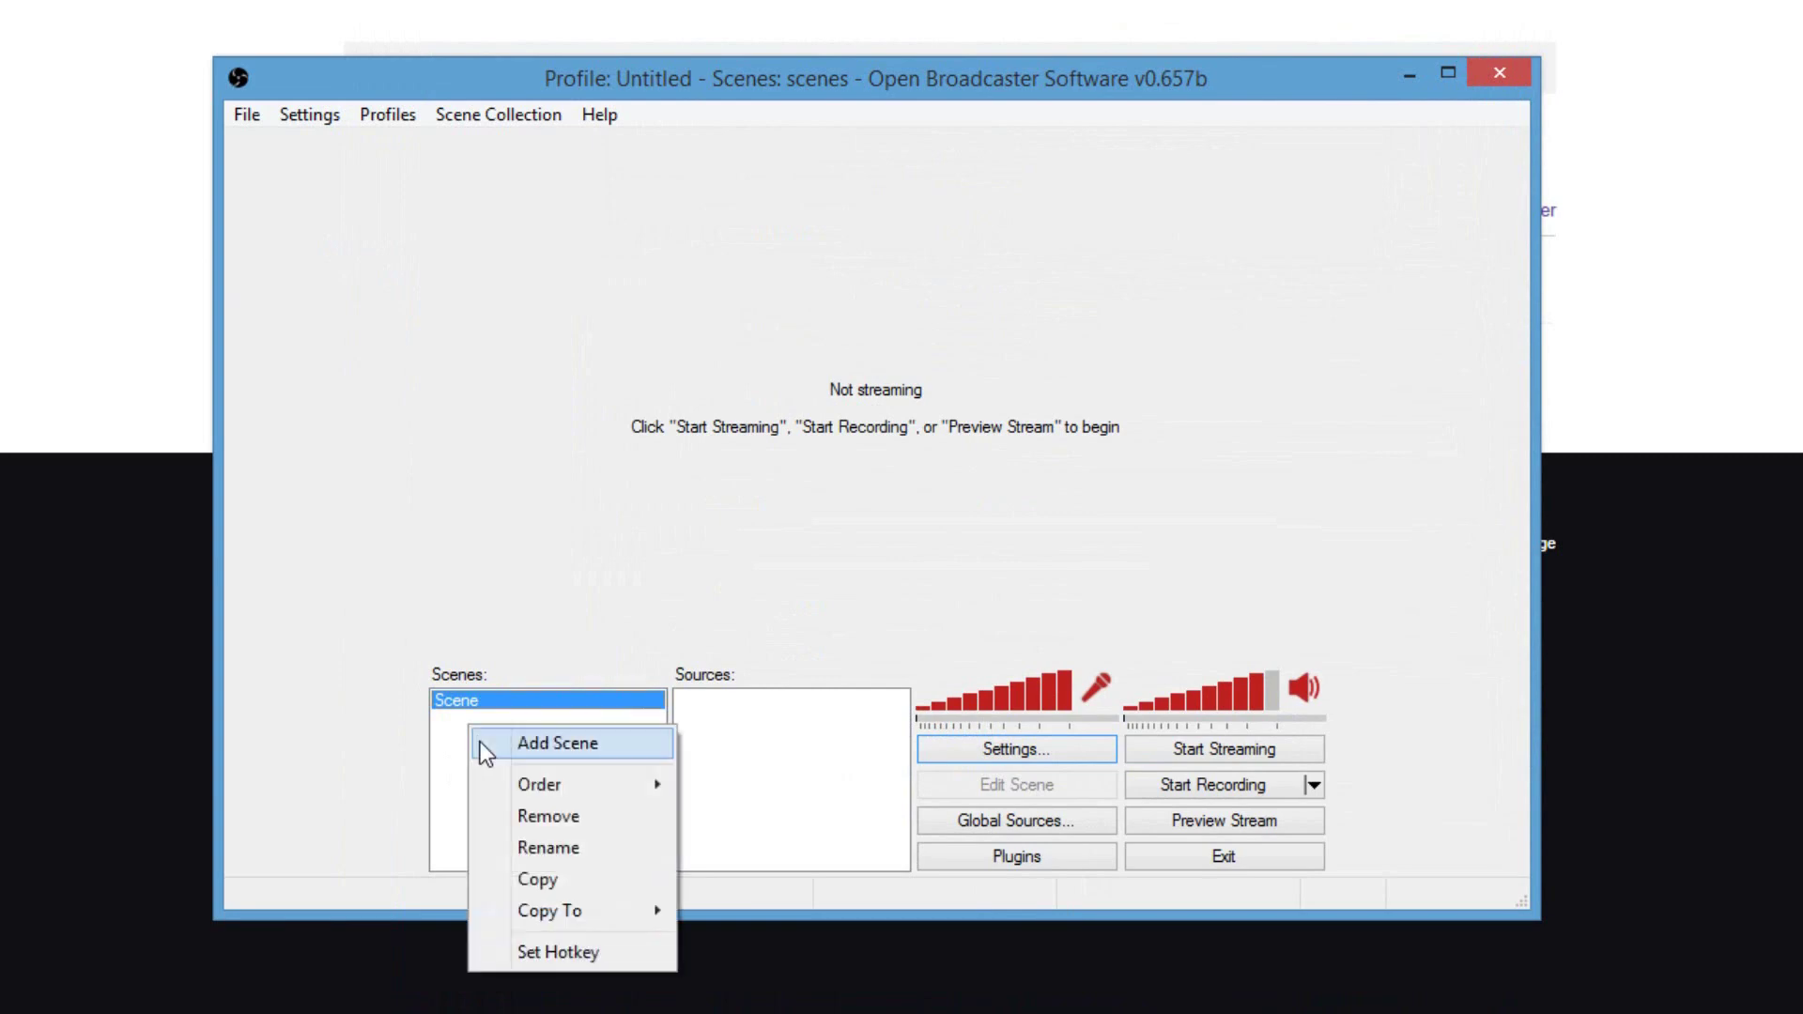
click(481, 742)
text(Twitch)
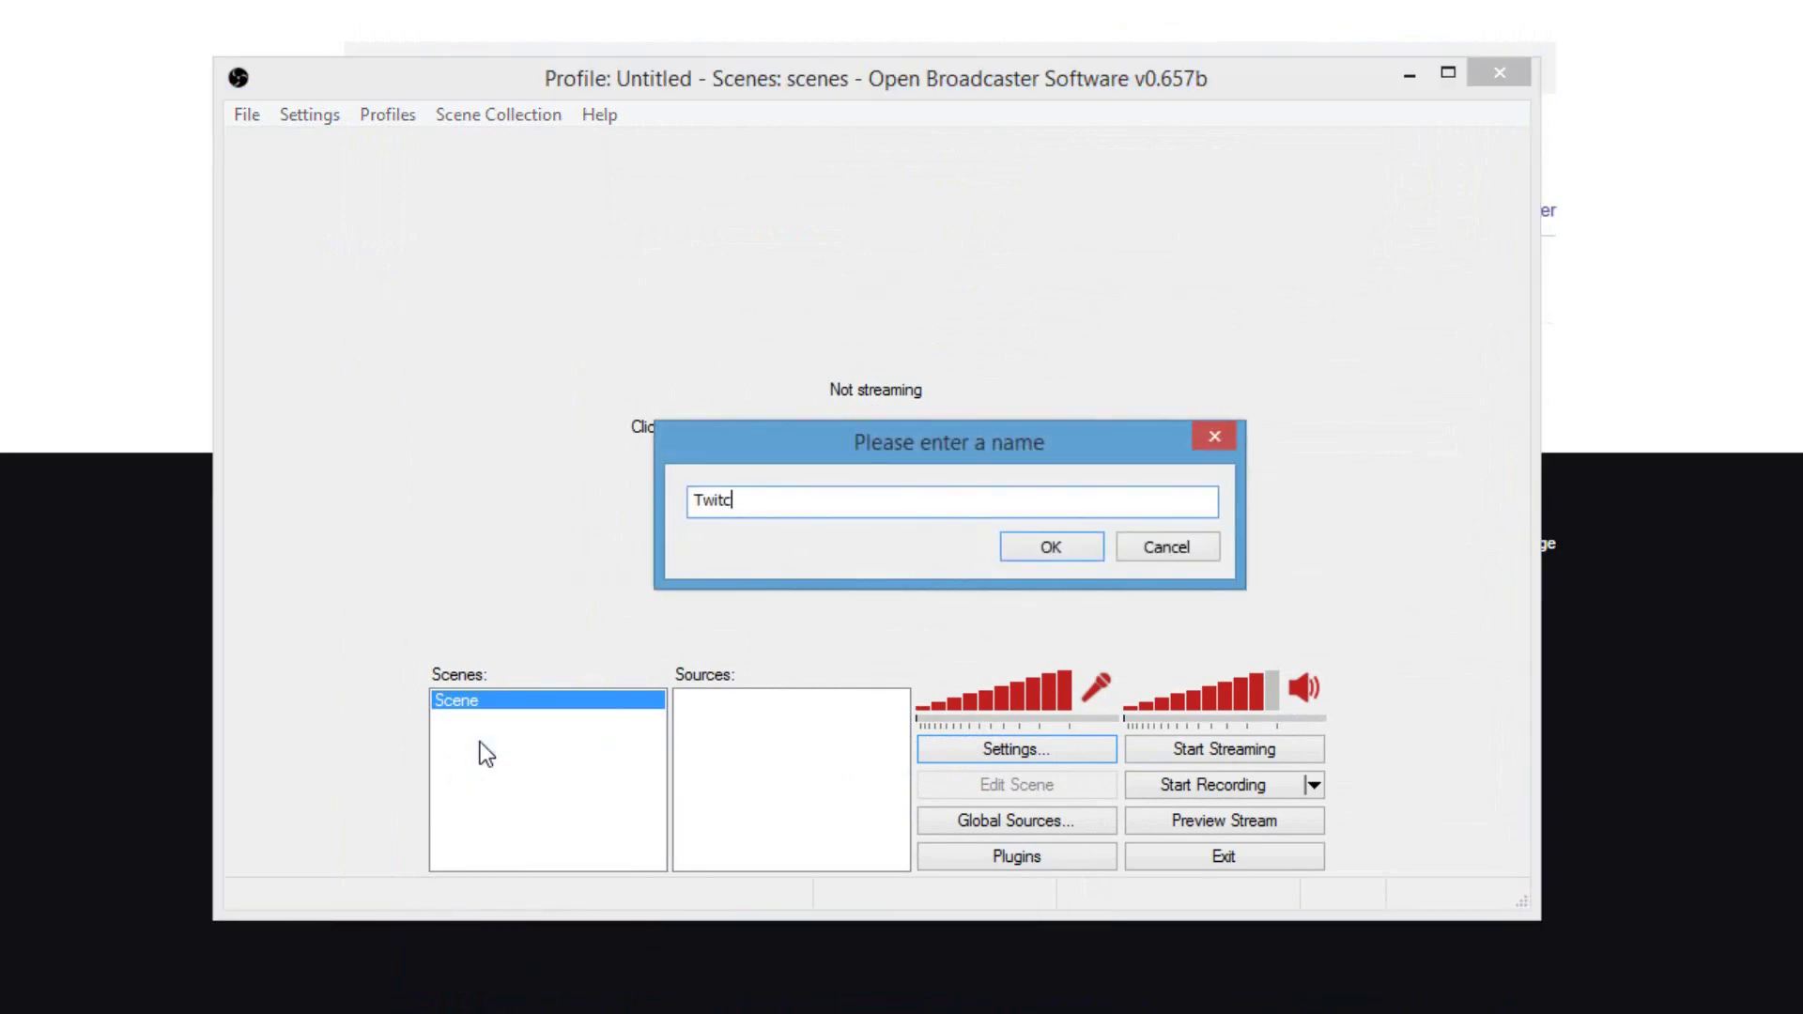
key(Return)
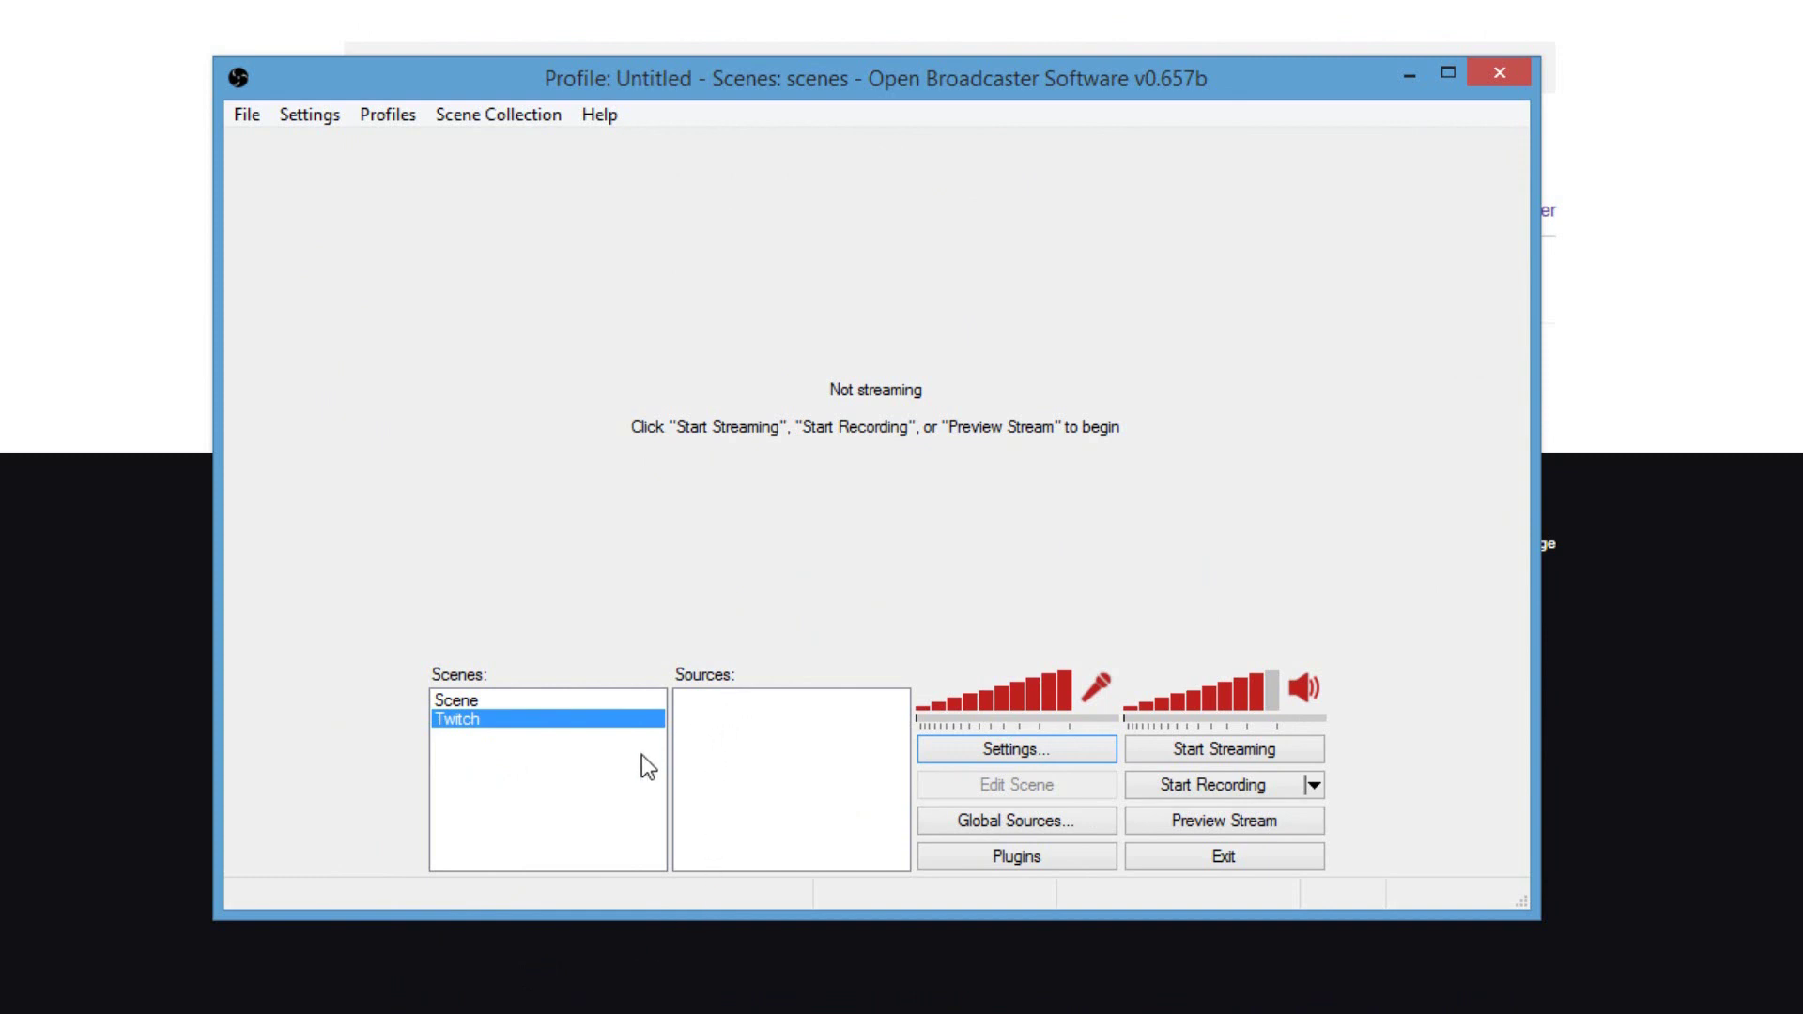
right_click(751, 721)
Add a 'Counter Strike' game capture of Counter-Strike: Global Offensive, stretched to the screen
mouse_move(819, 748)
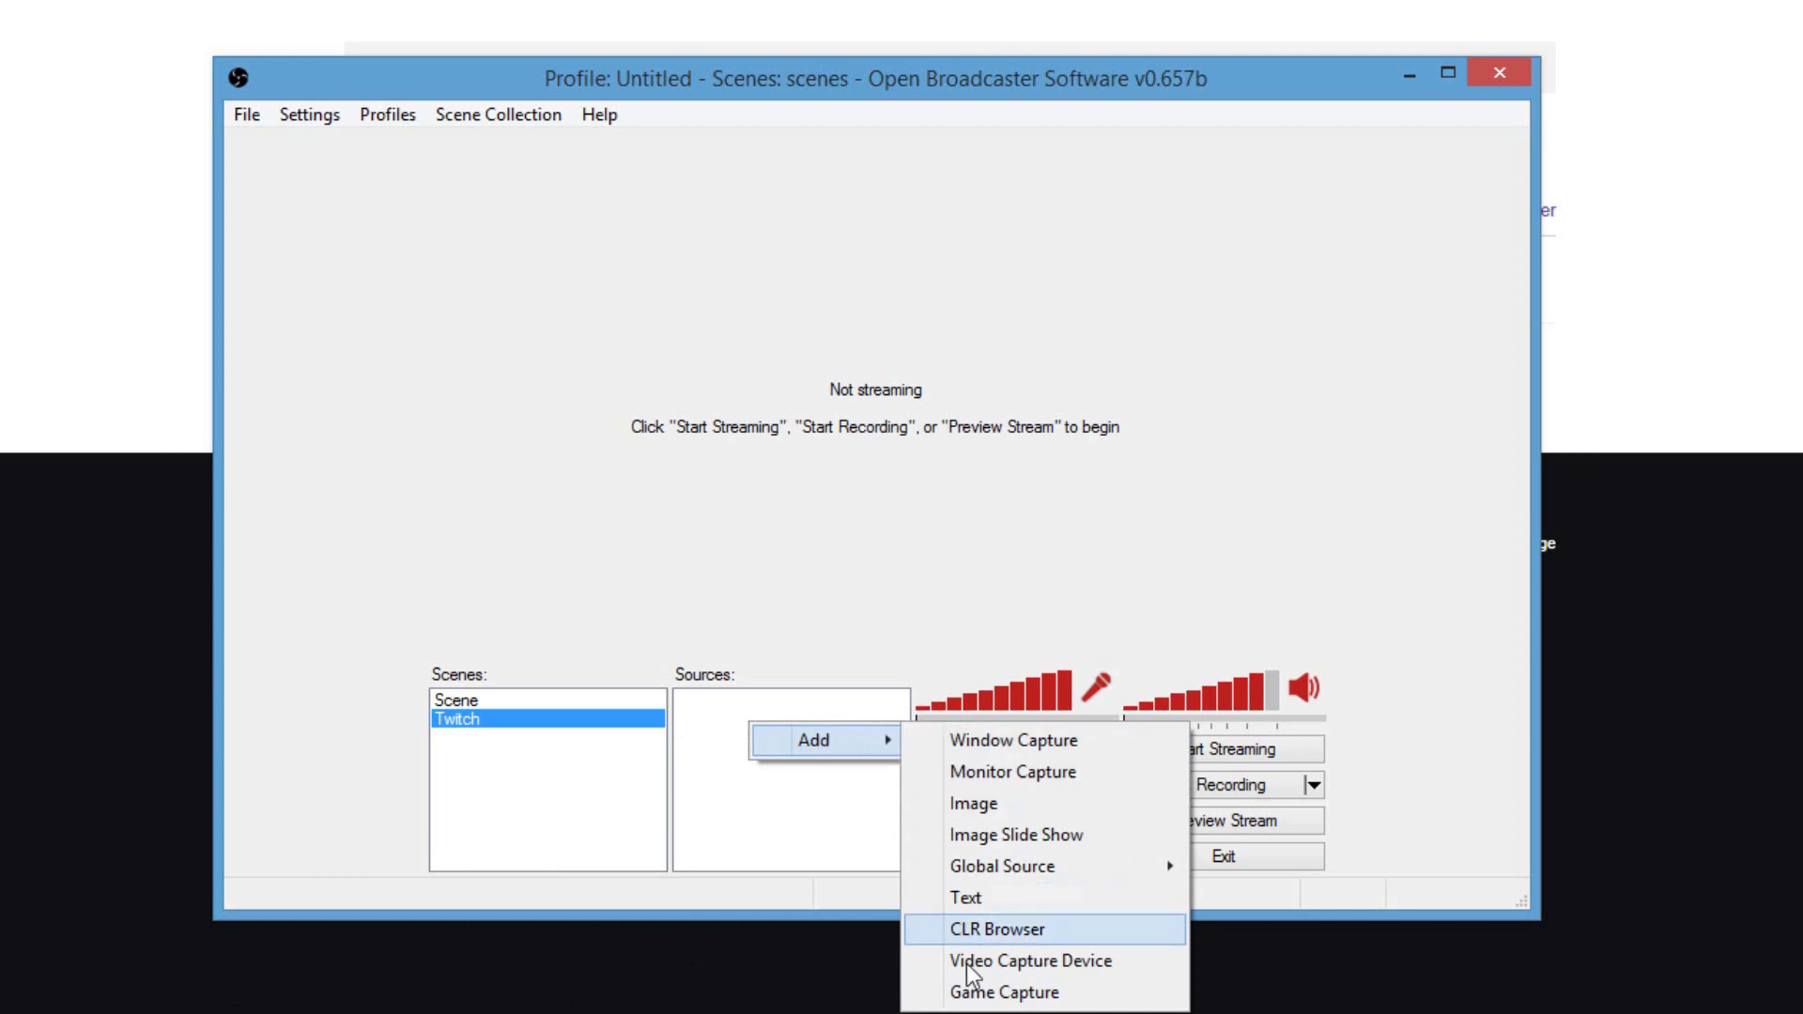
click(972, 994)
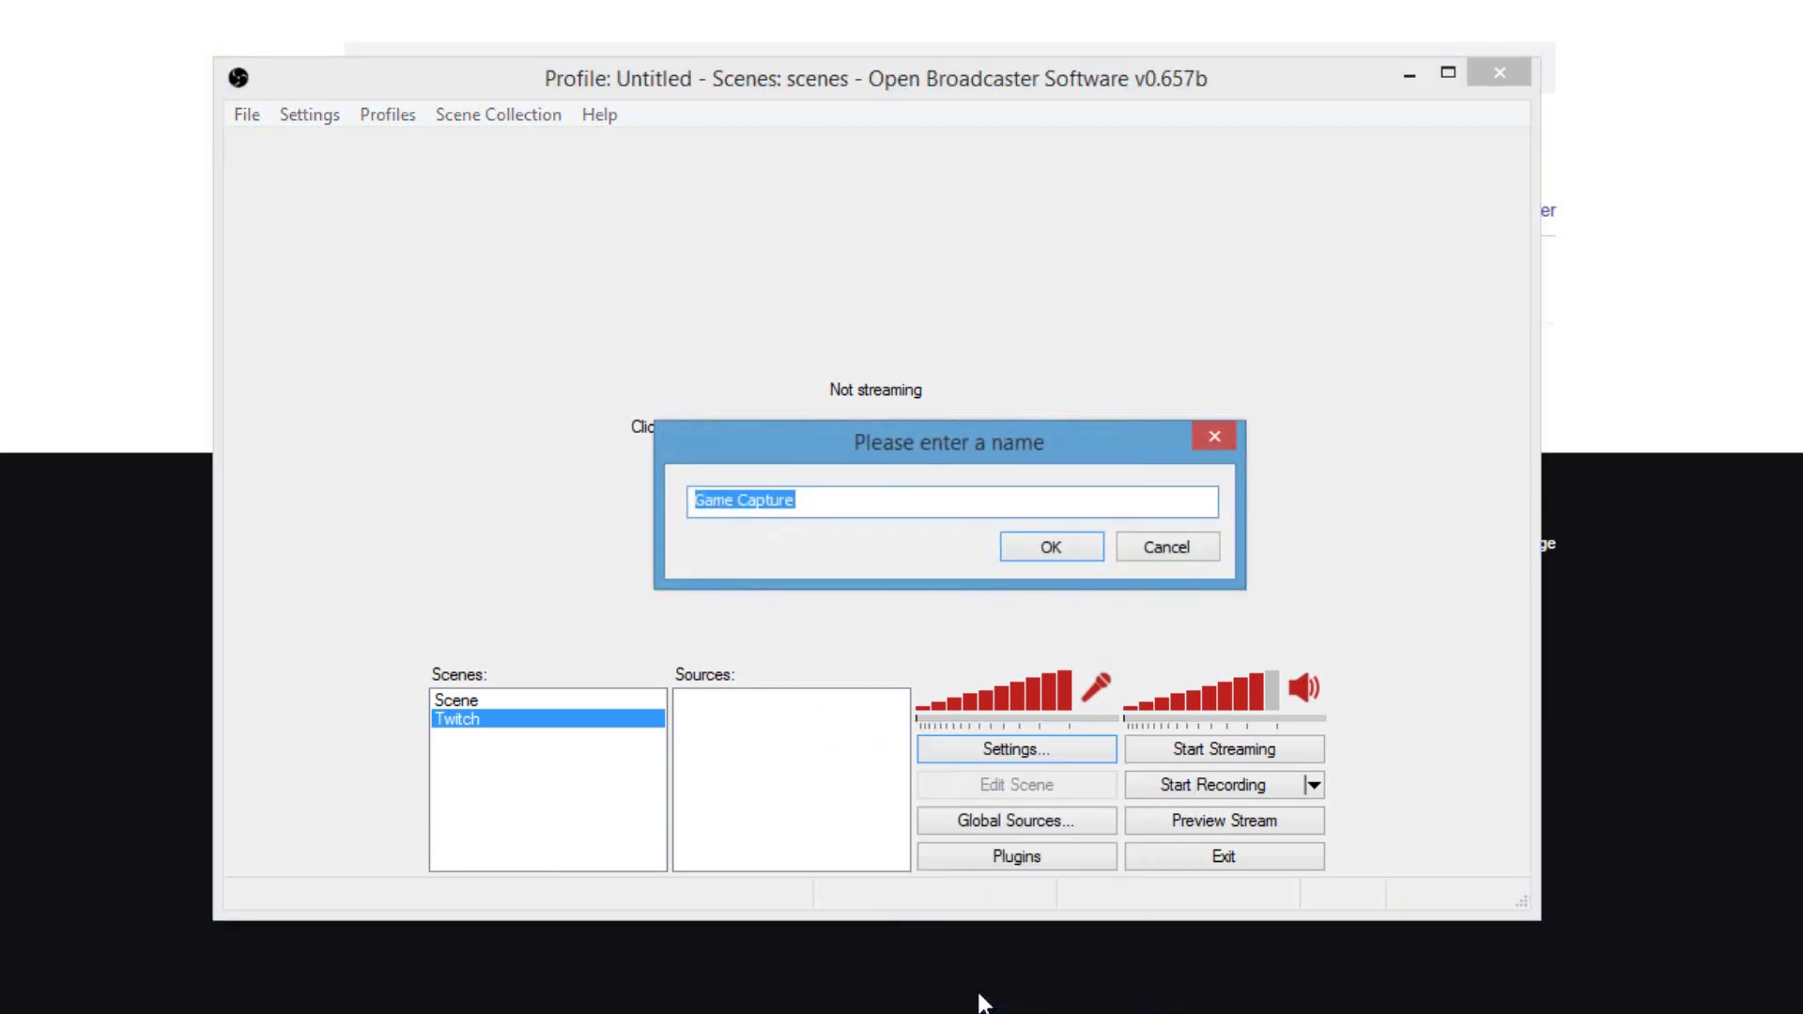
text(Counter Strike)
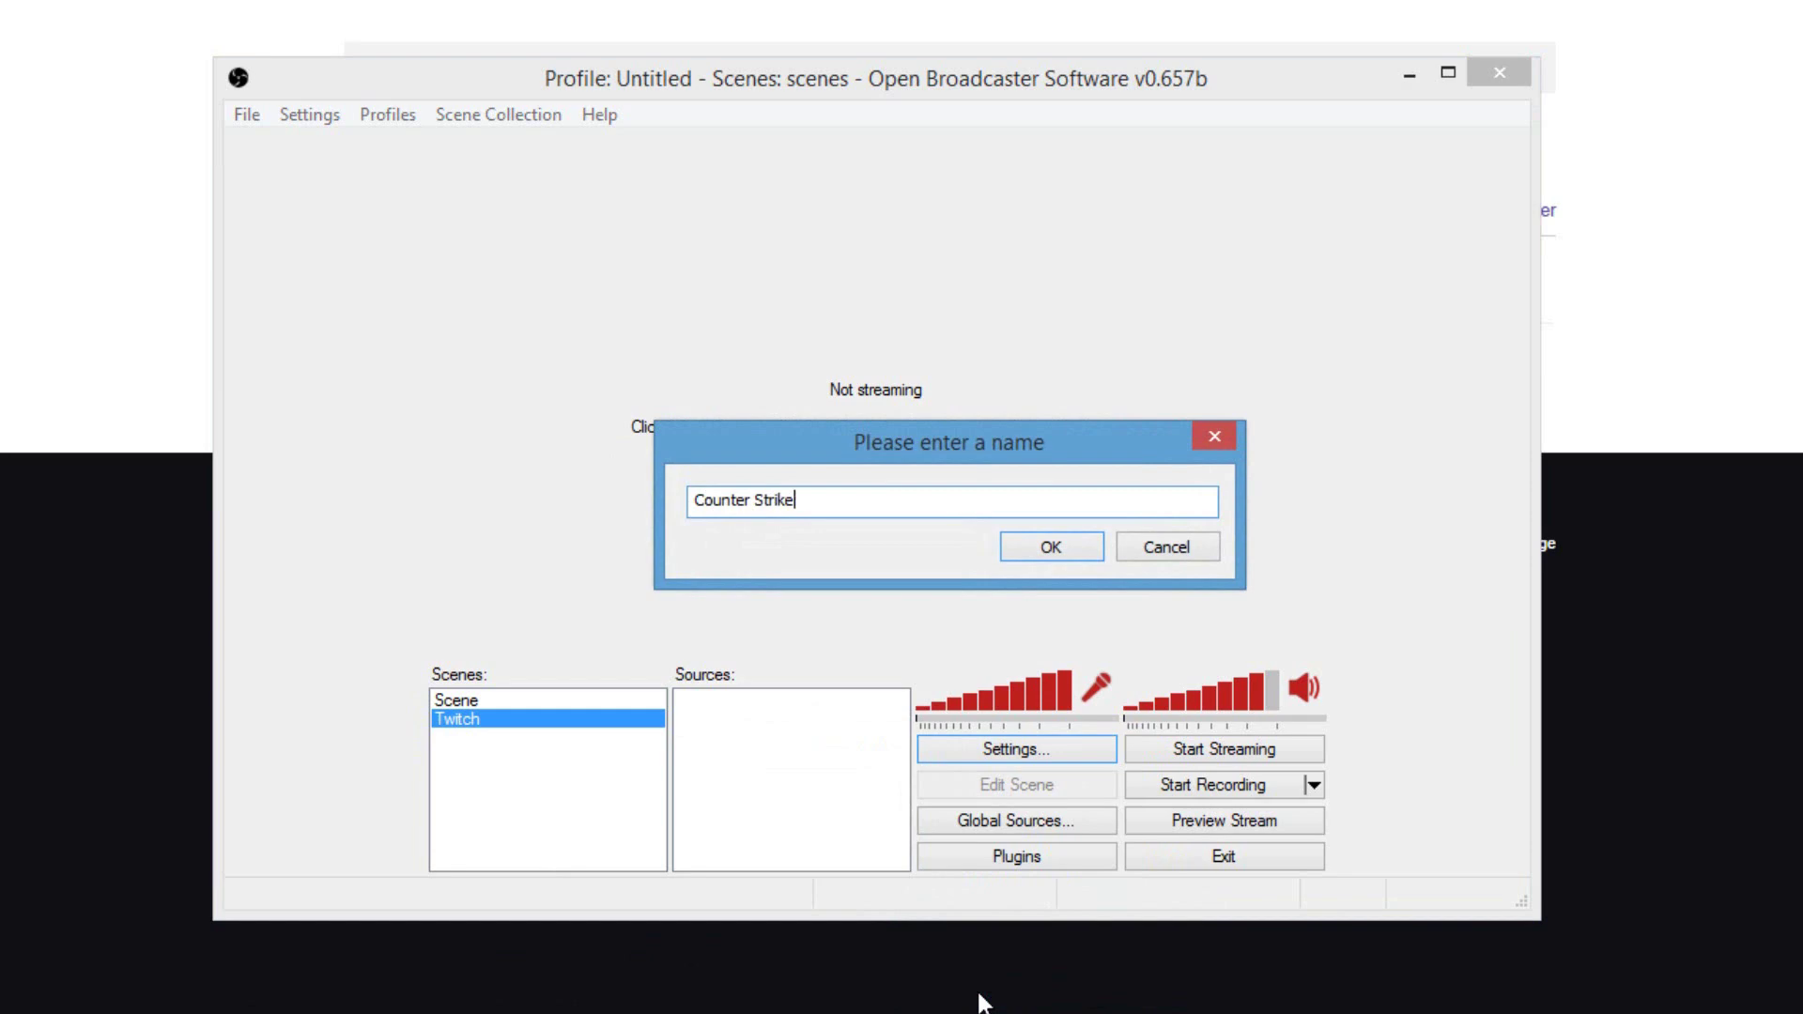
key(Return)
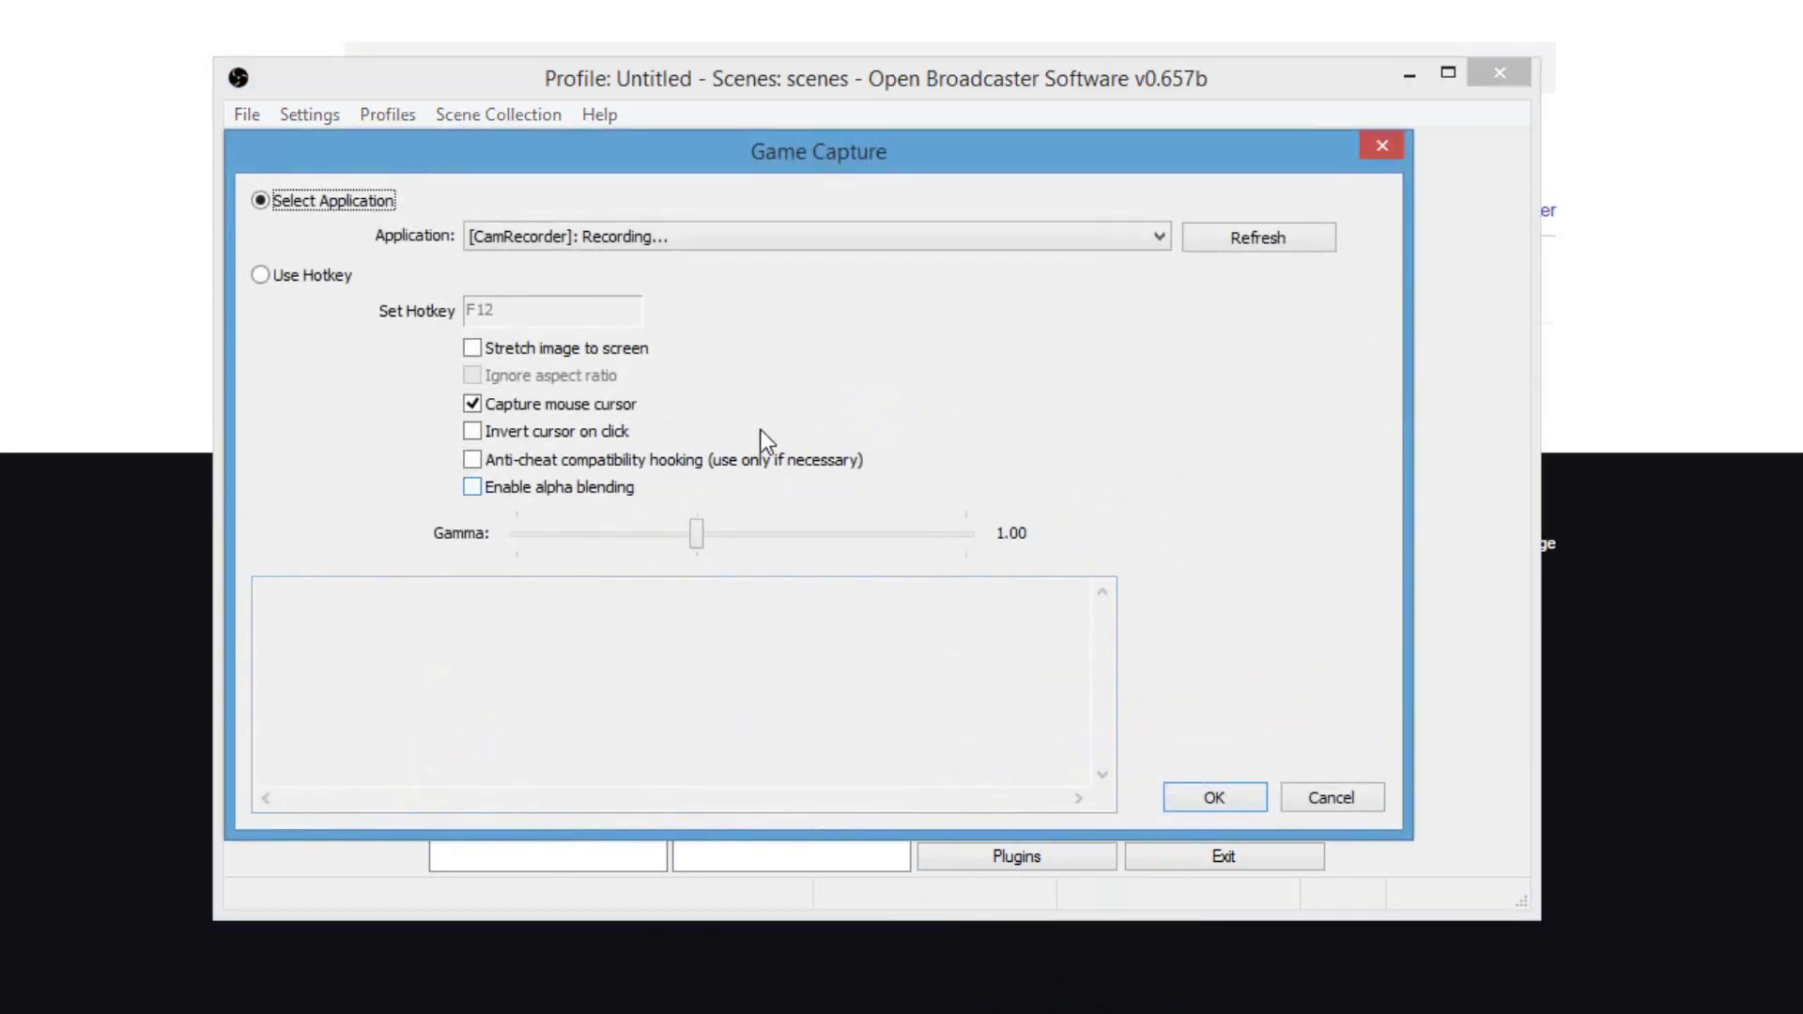
click(757, 246)
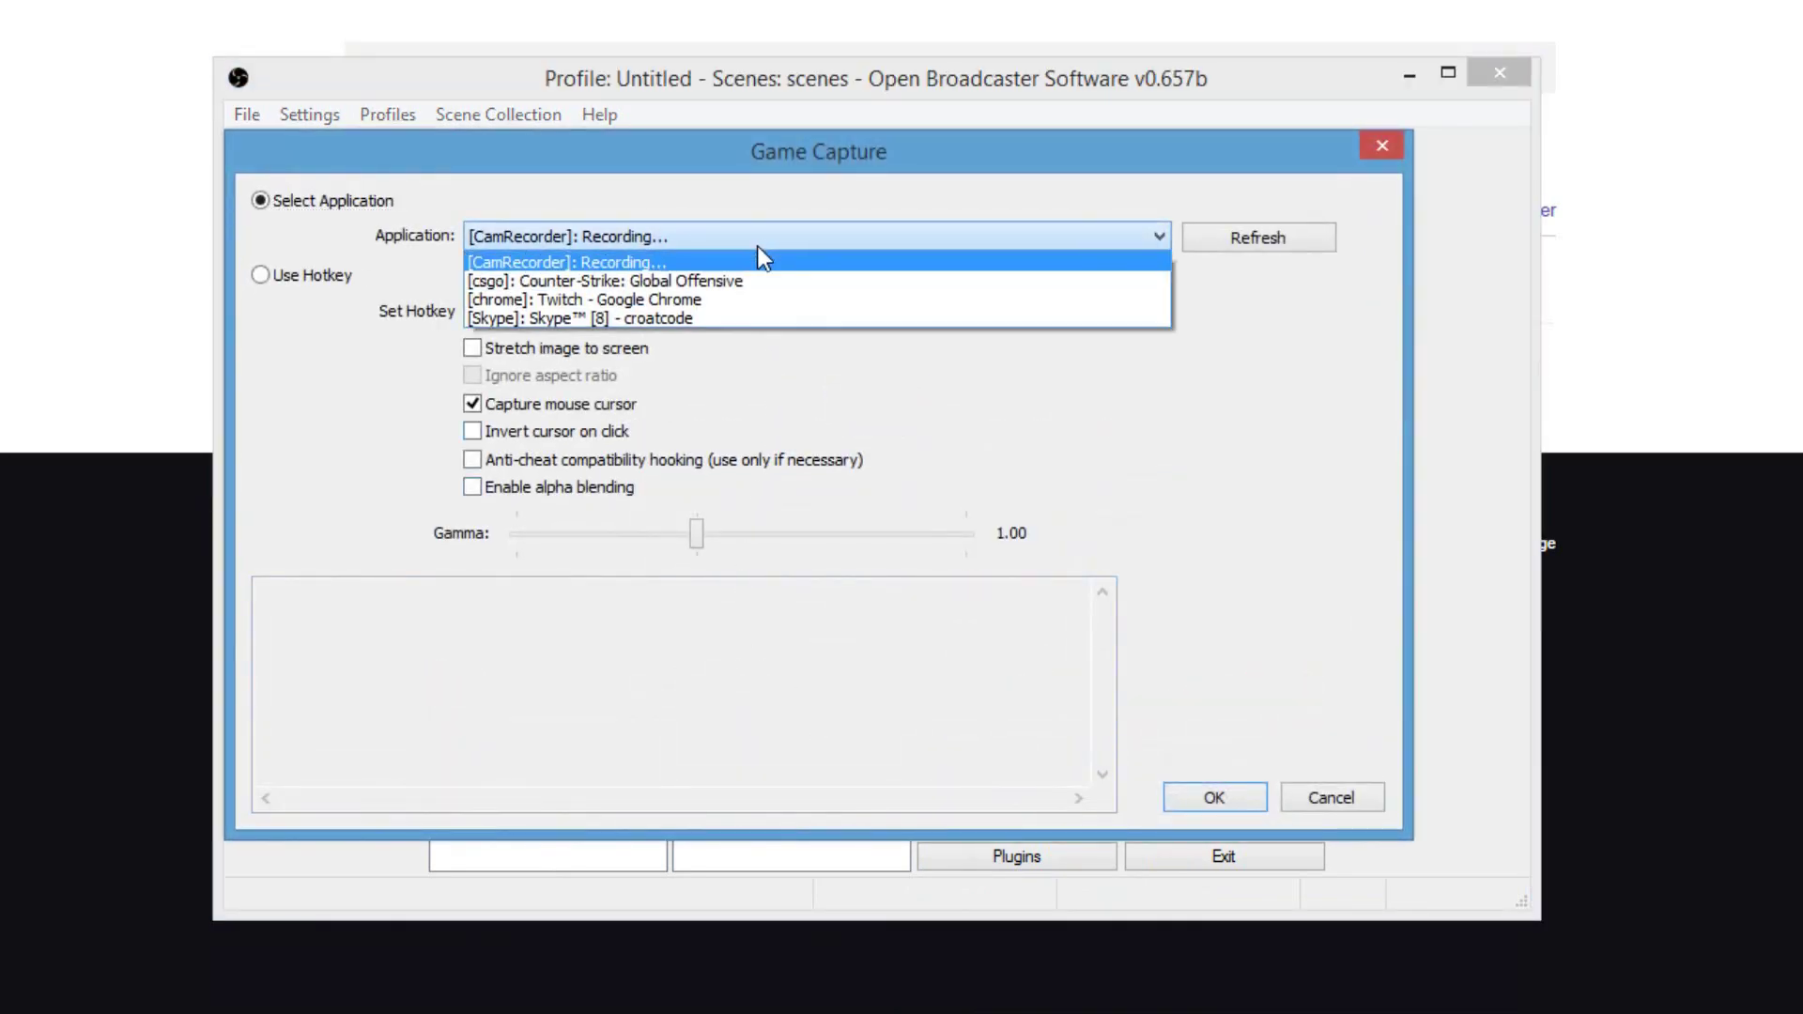
click(652, 285)
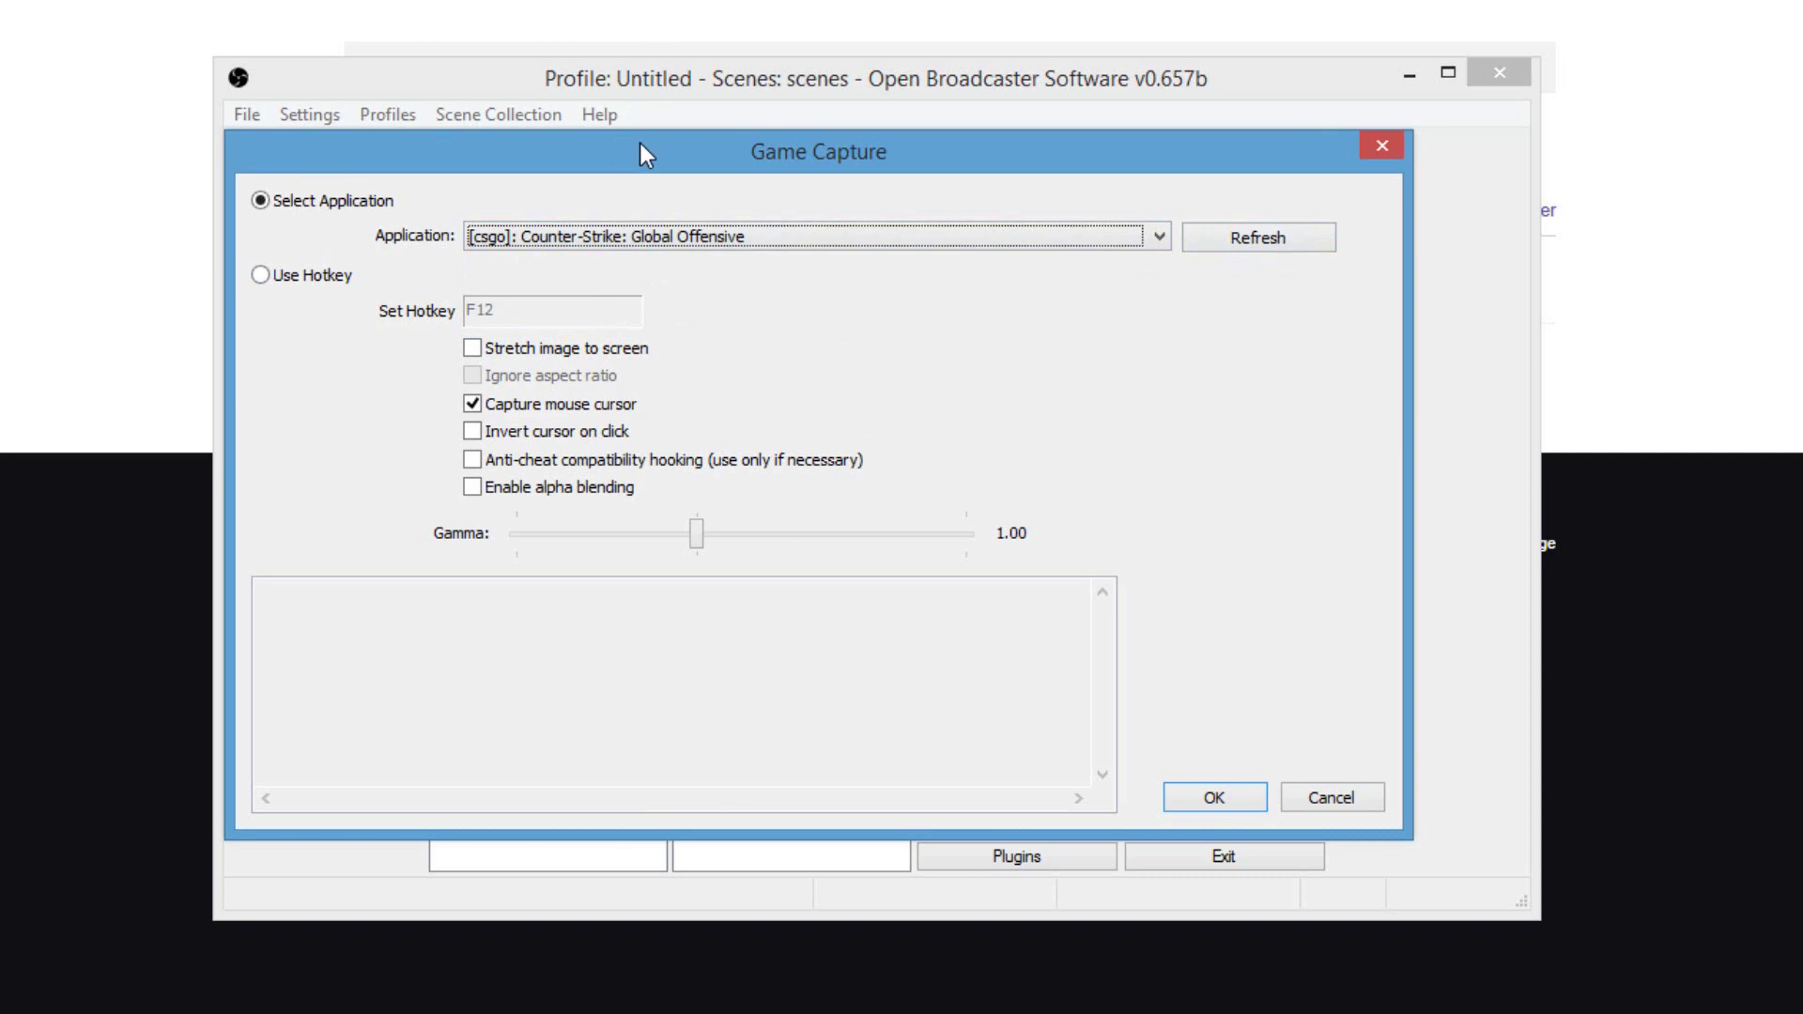
click(473, 349)
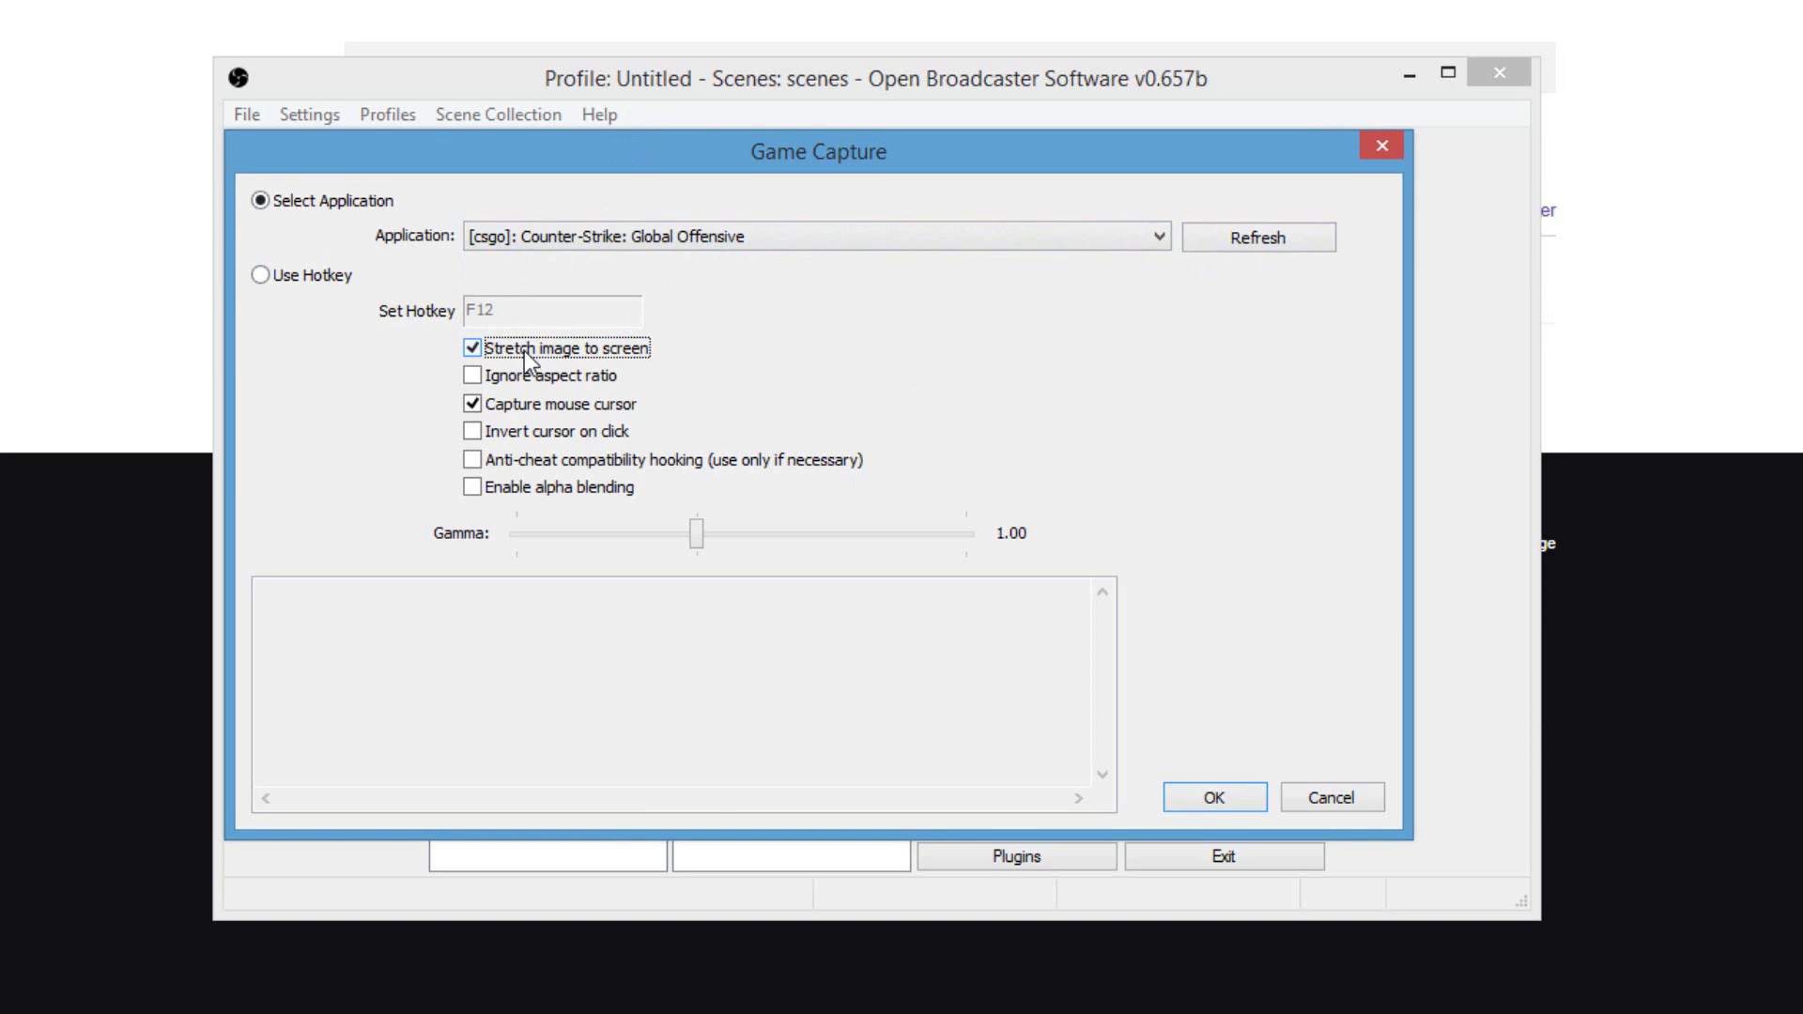
Confirm the game capture, then add a 'Web cam' source using the Logitech HD Pro Webcam C920
click(1221, 798)
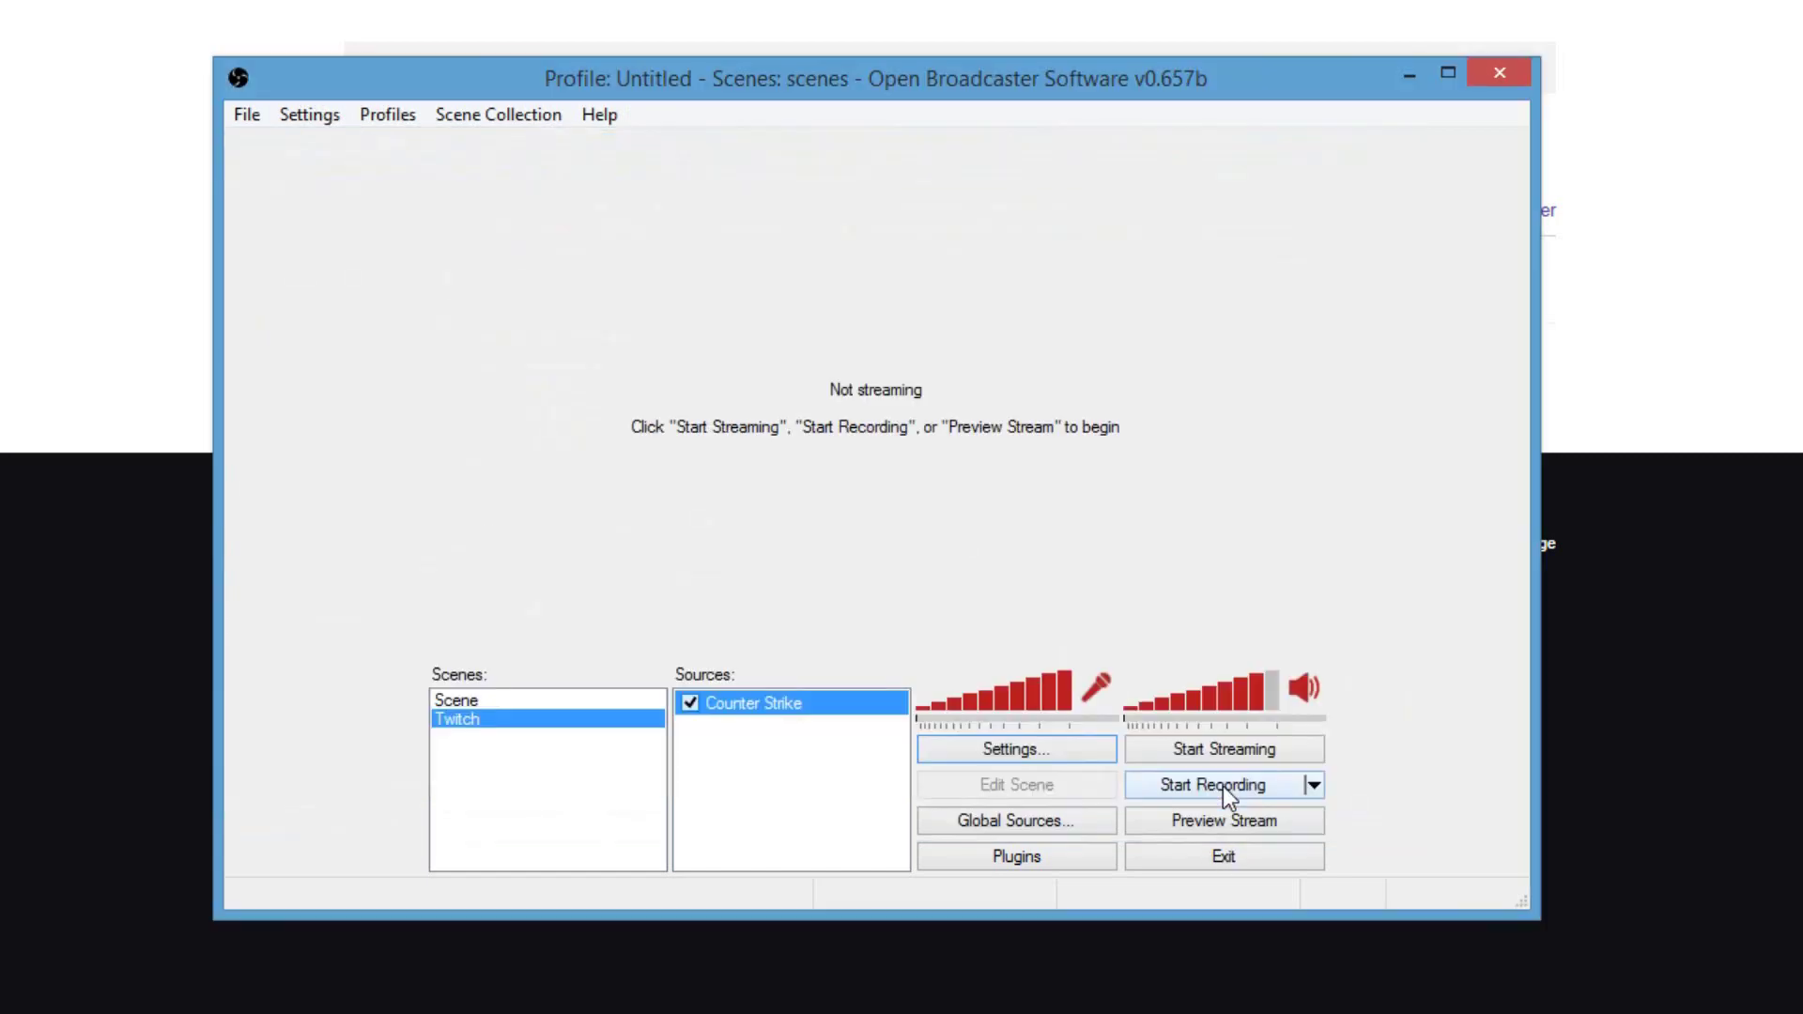
right_click(742, 755)
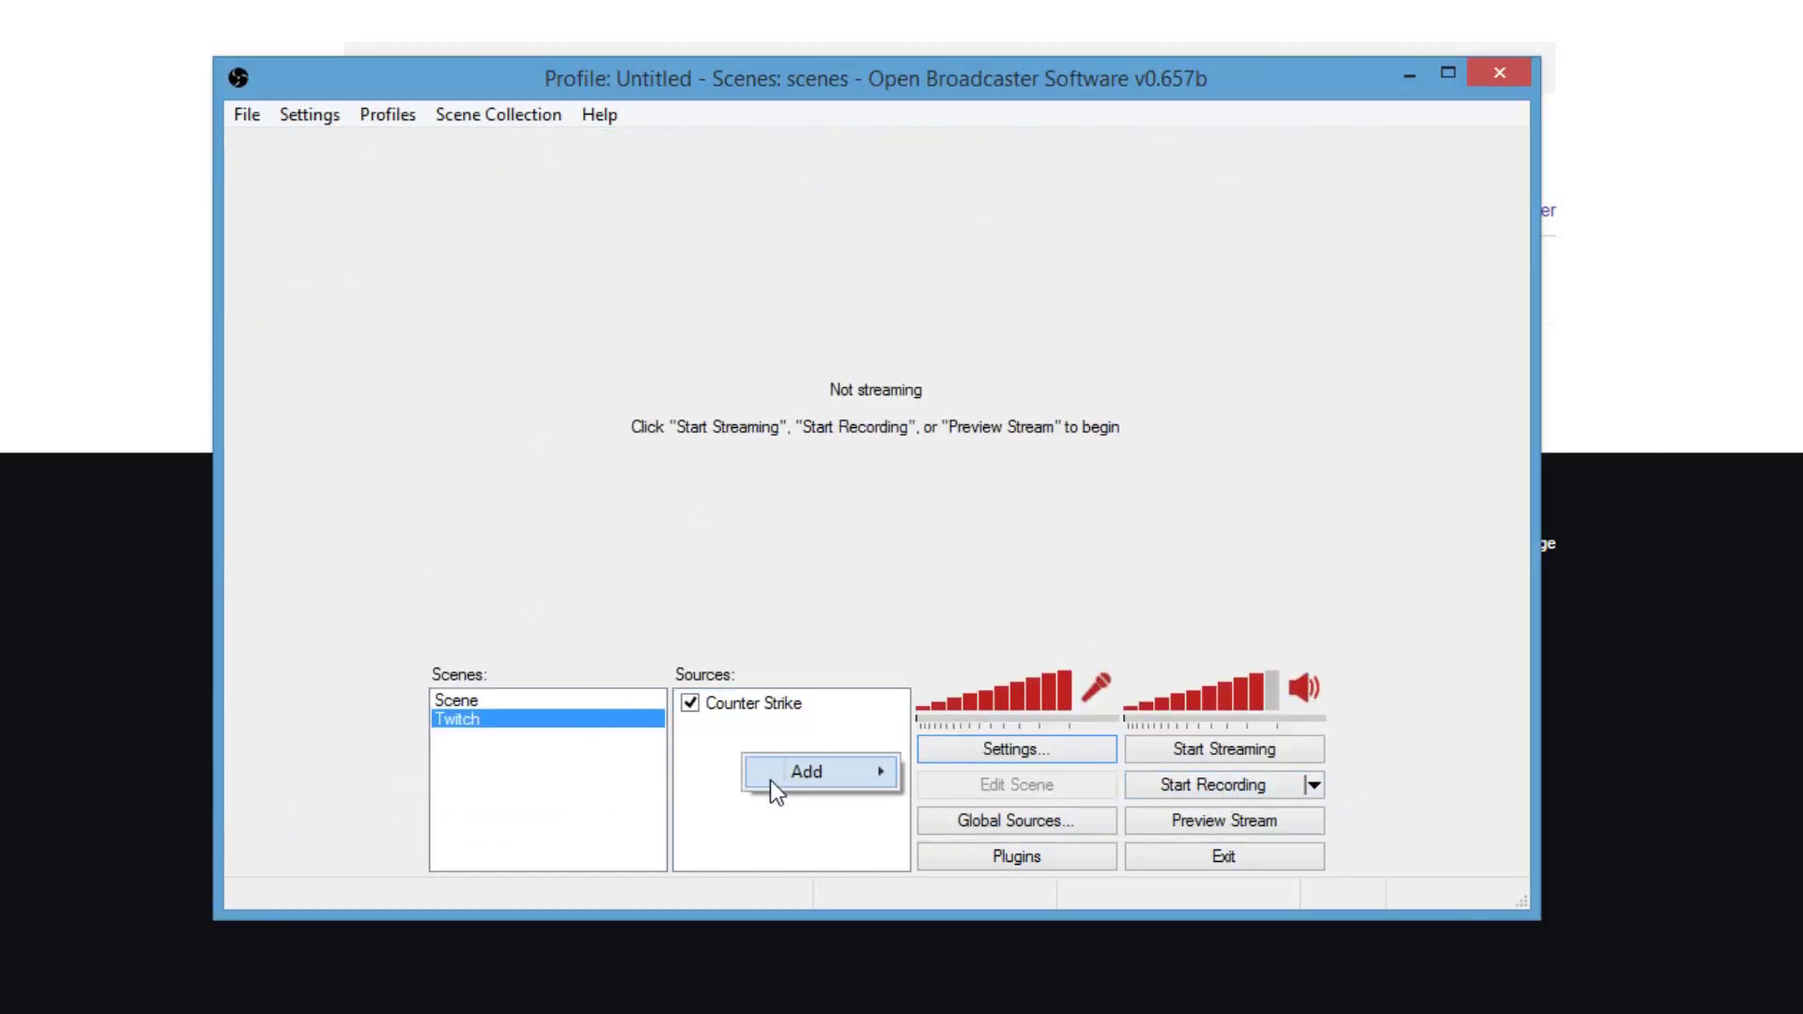
mouse_move(807, 772)
click(1036, 995)
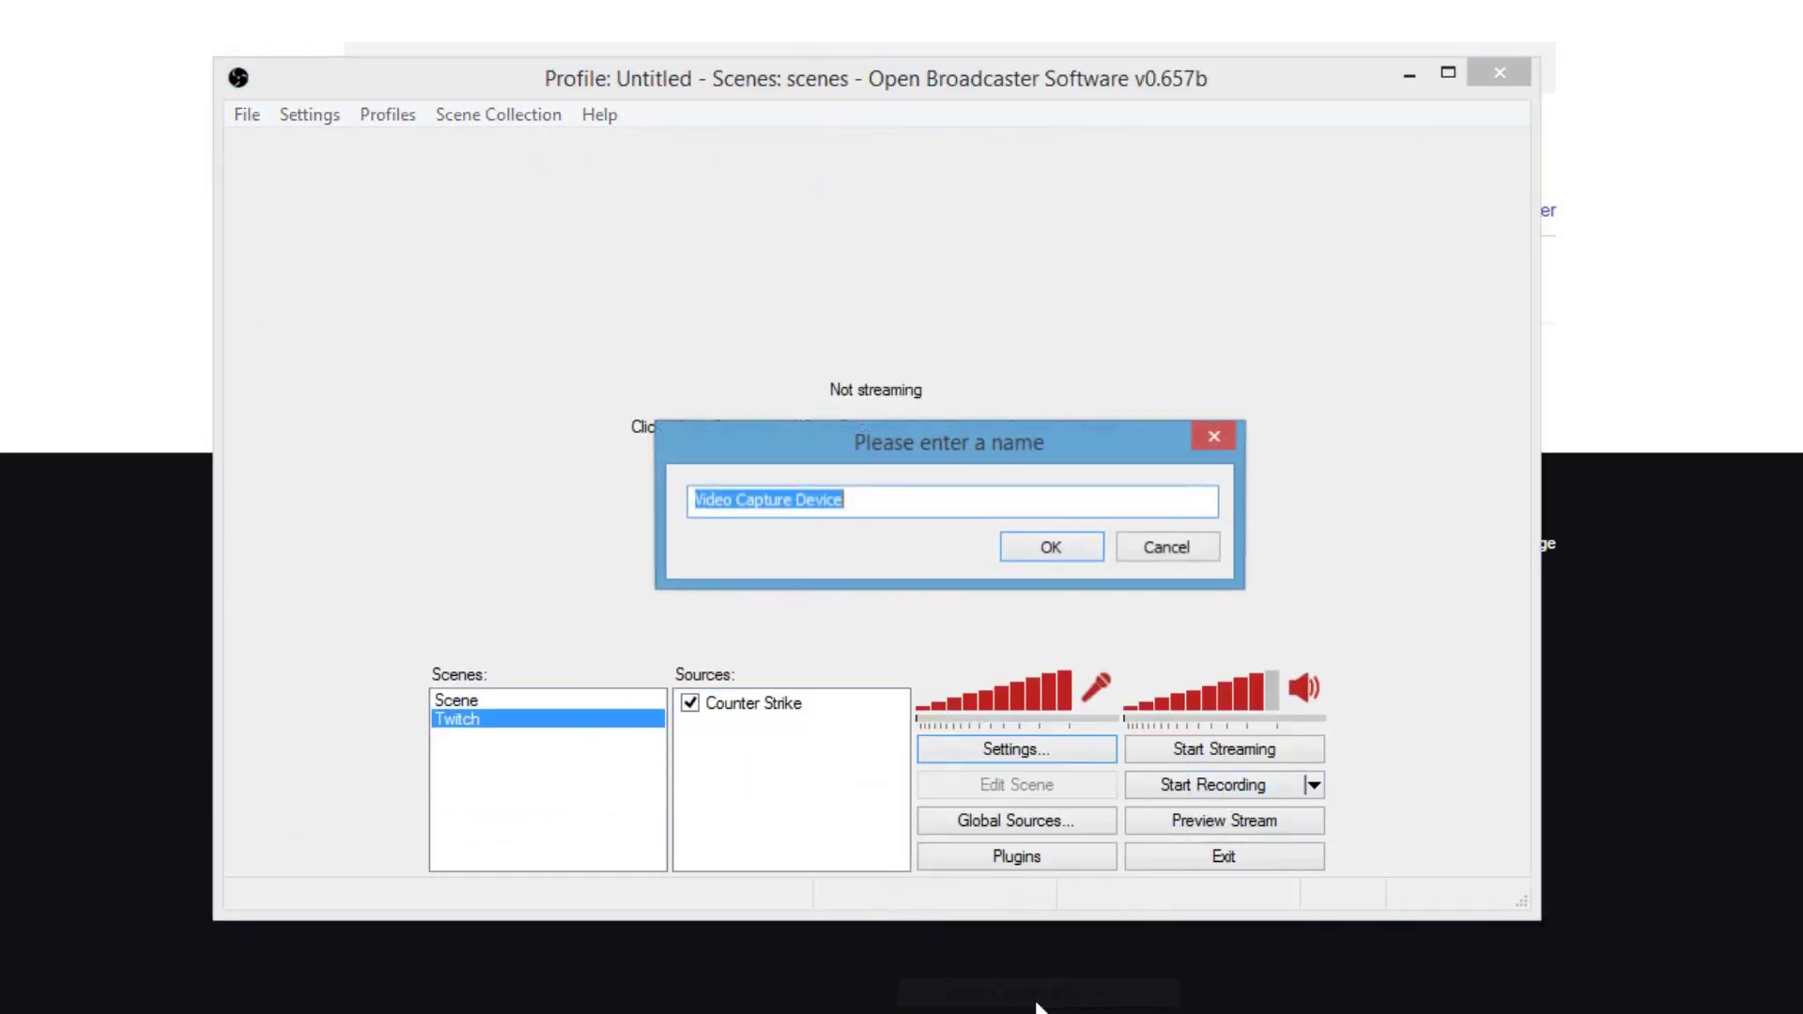
text(Web)
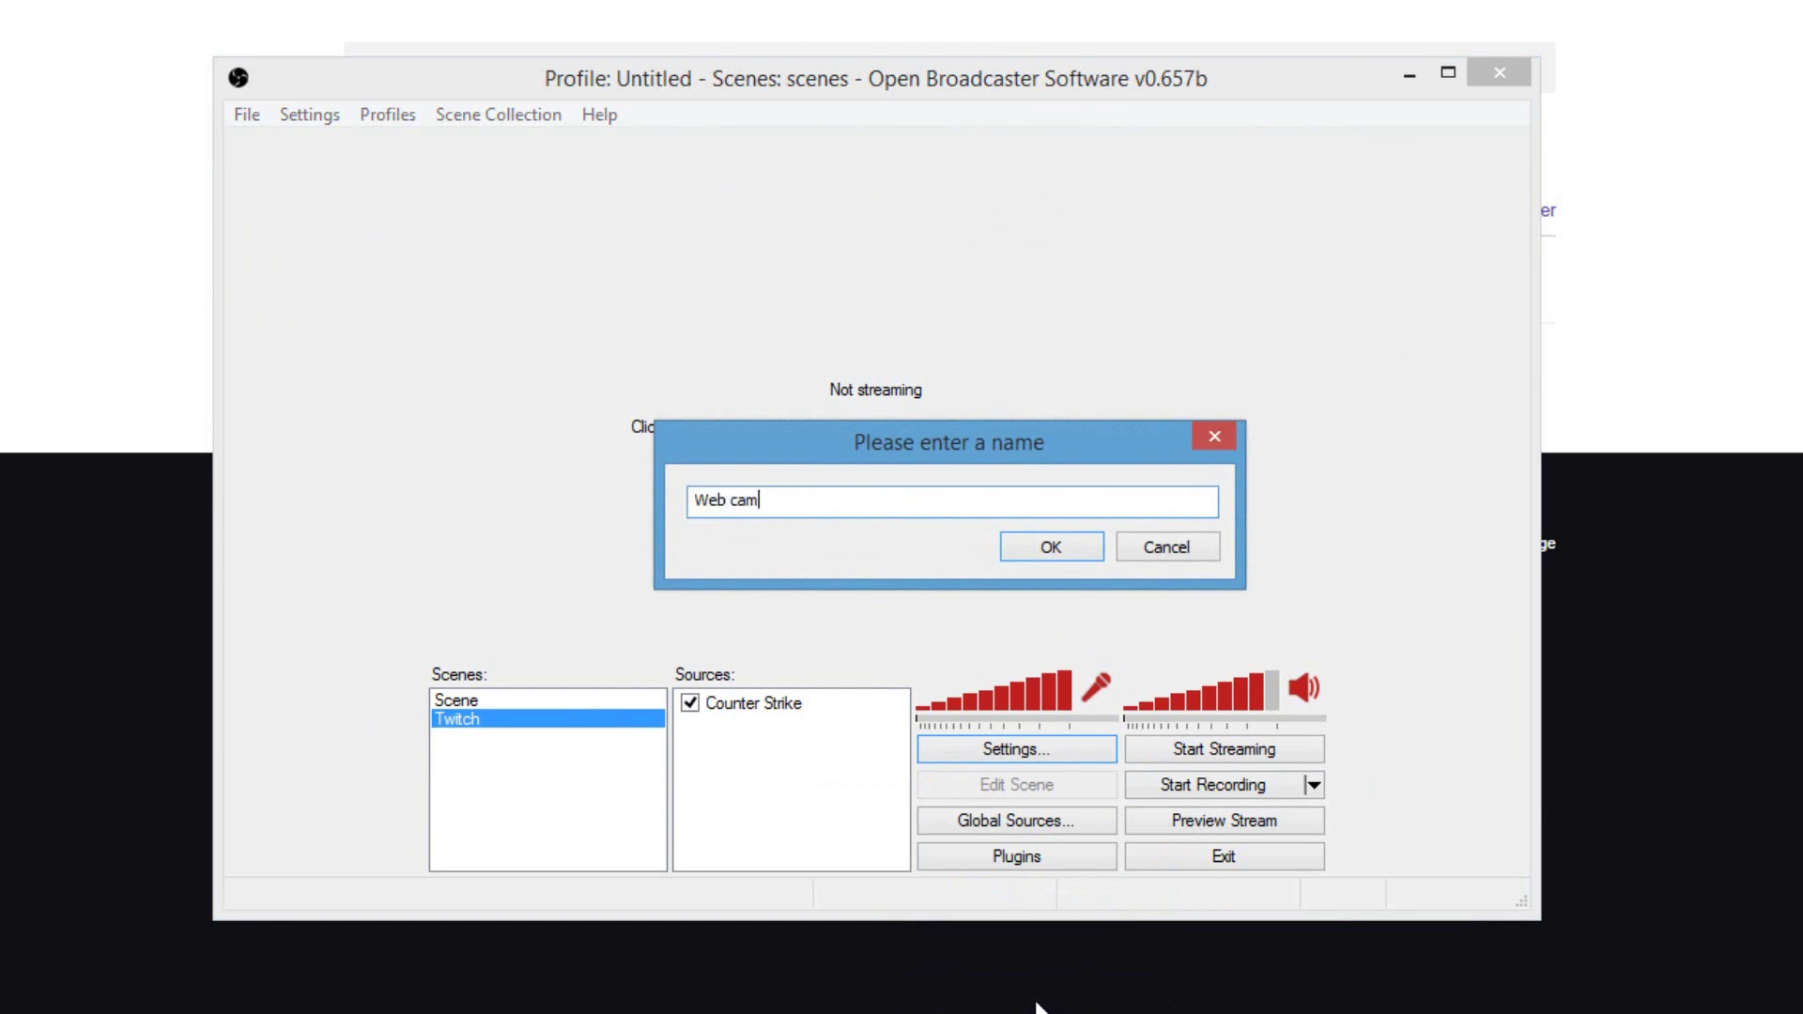
text( cam)
key(Return)
click(906, 168)
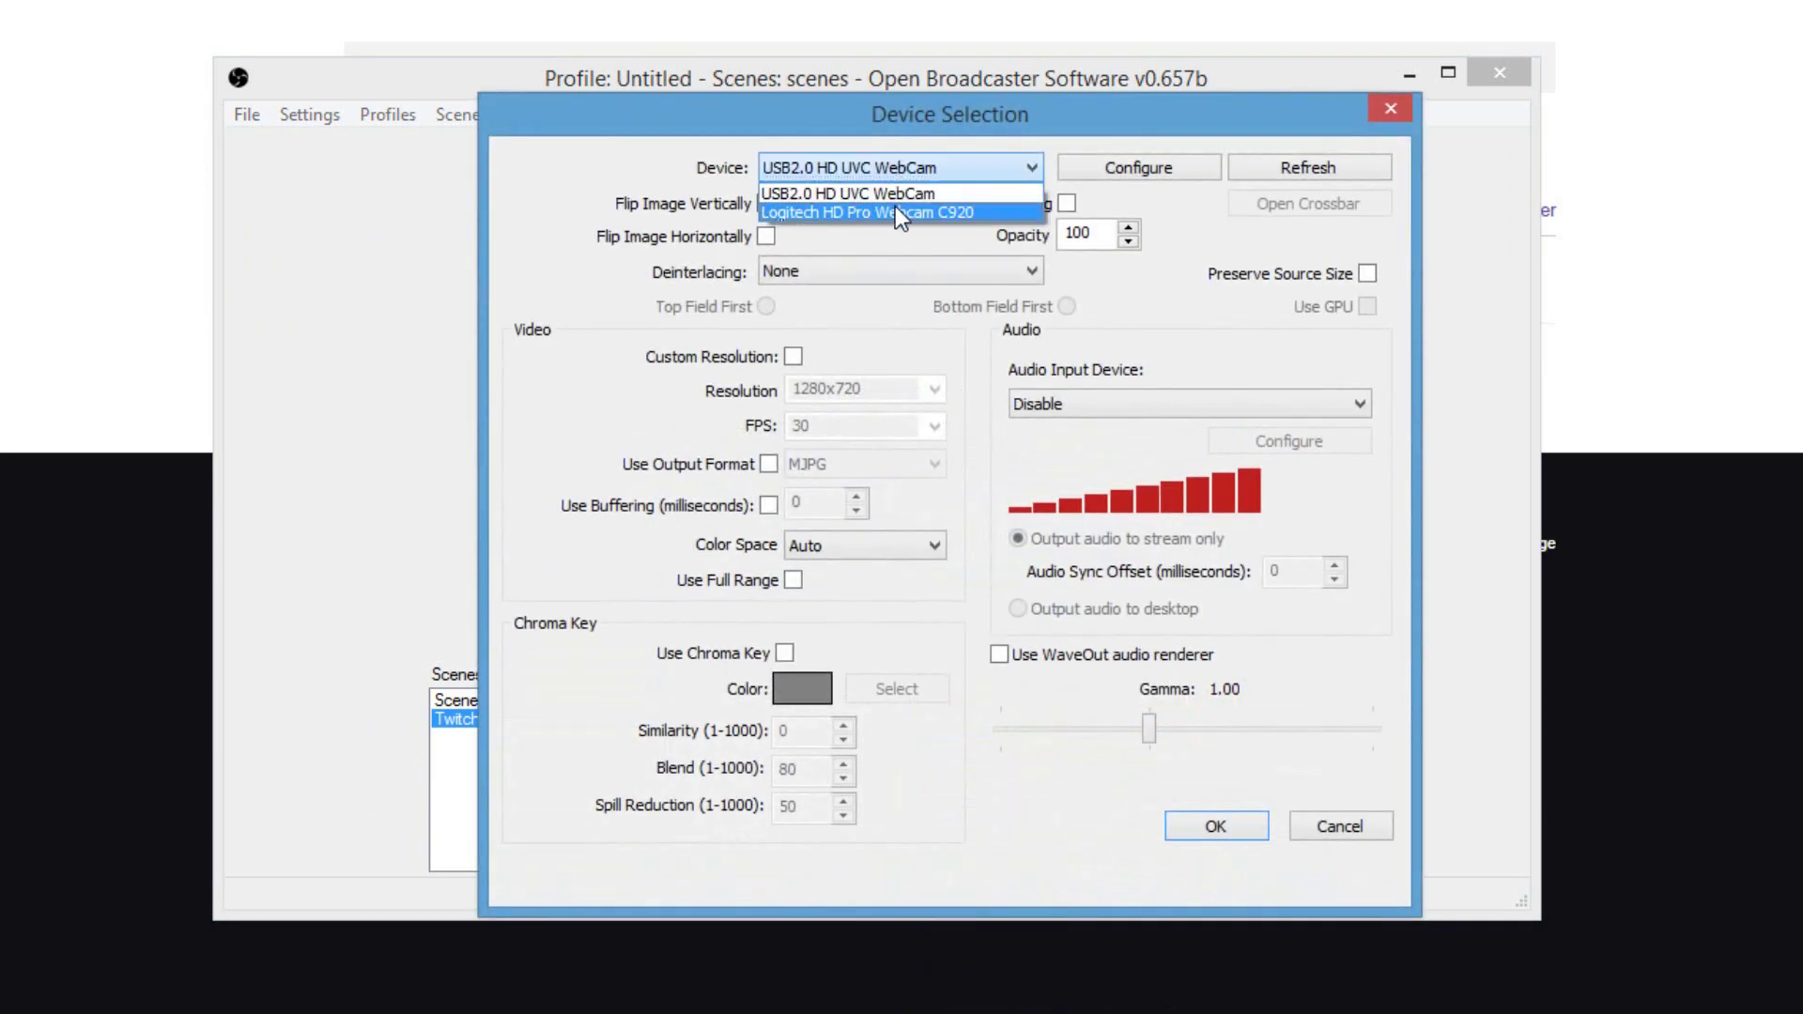
click(842, 214)
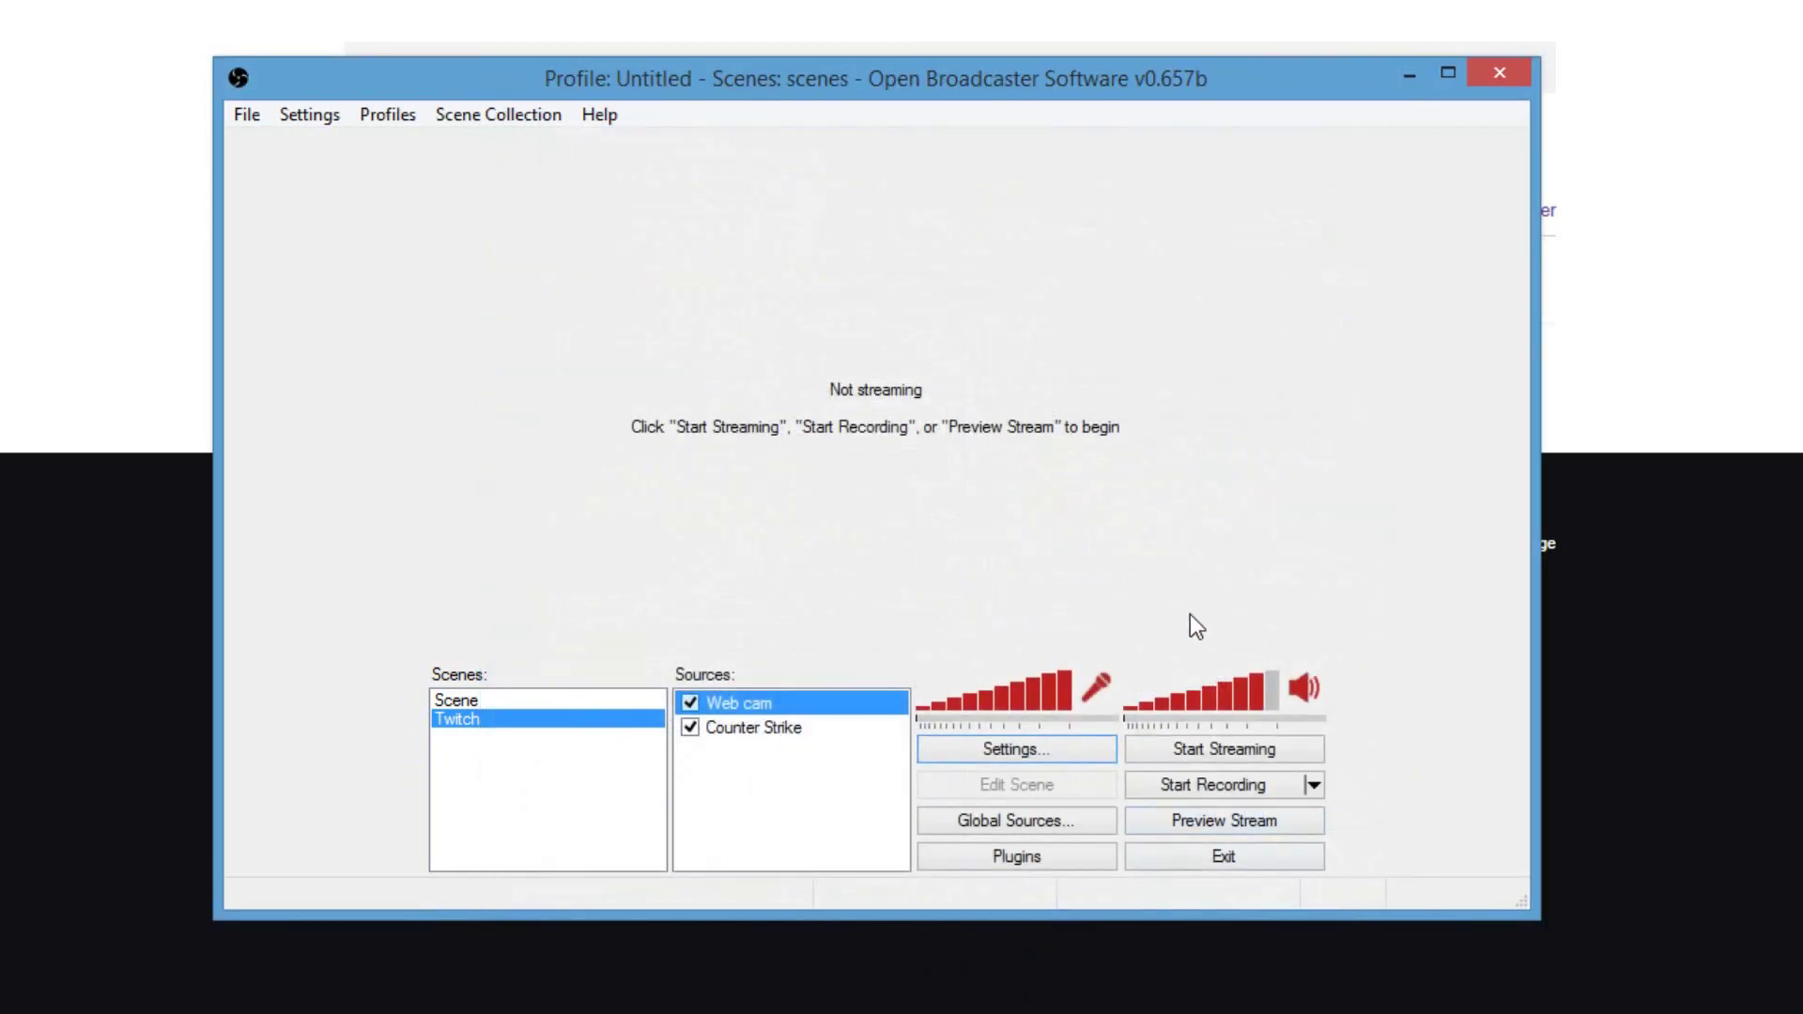
Start the scene preview in edit mode and roughly resize the webcam over the gameplay
click(1225, 824)
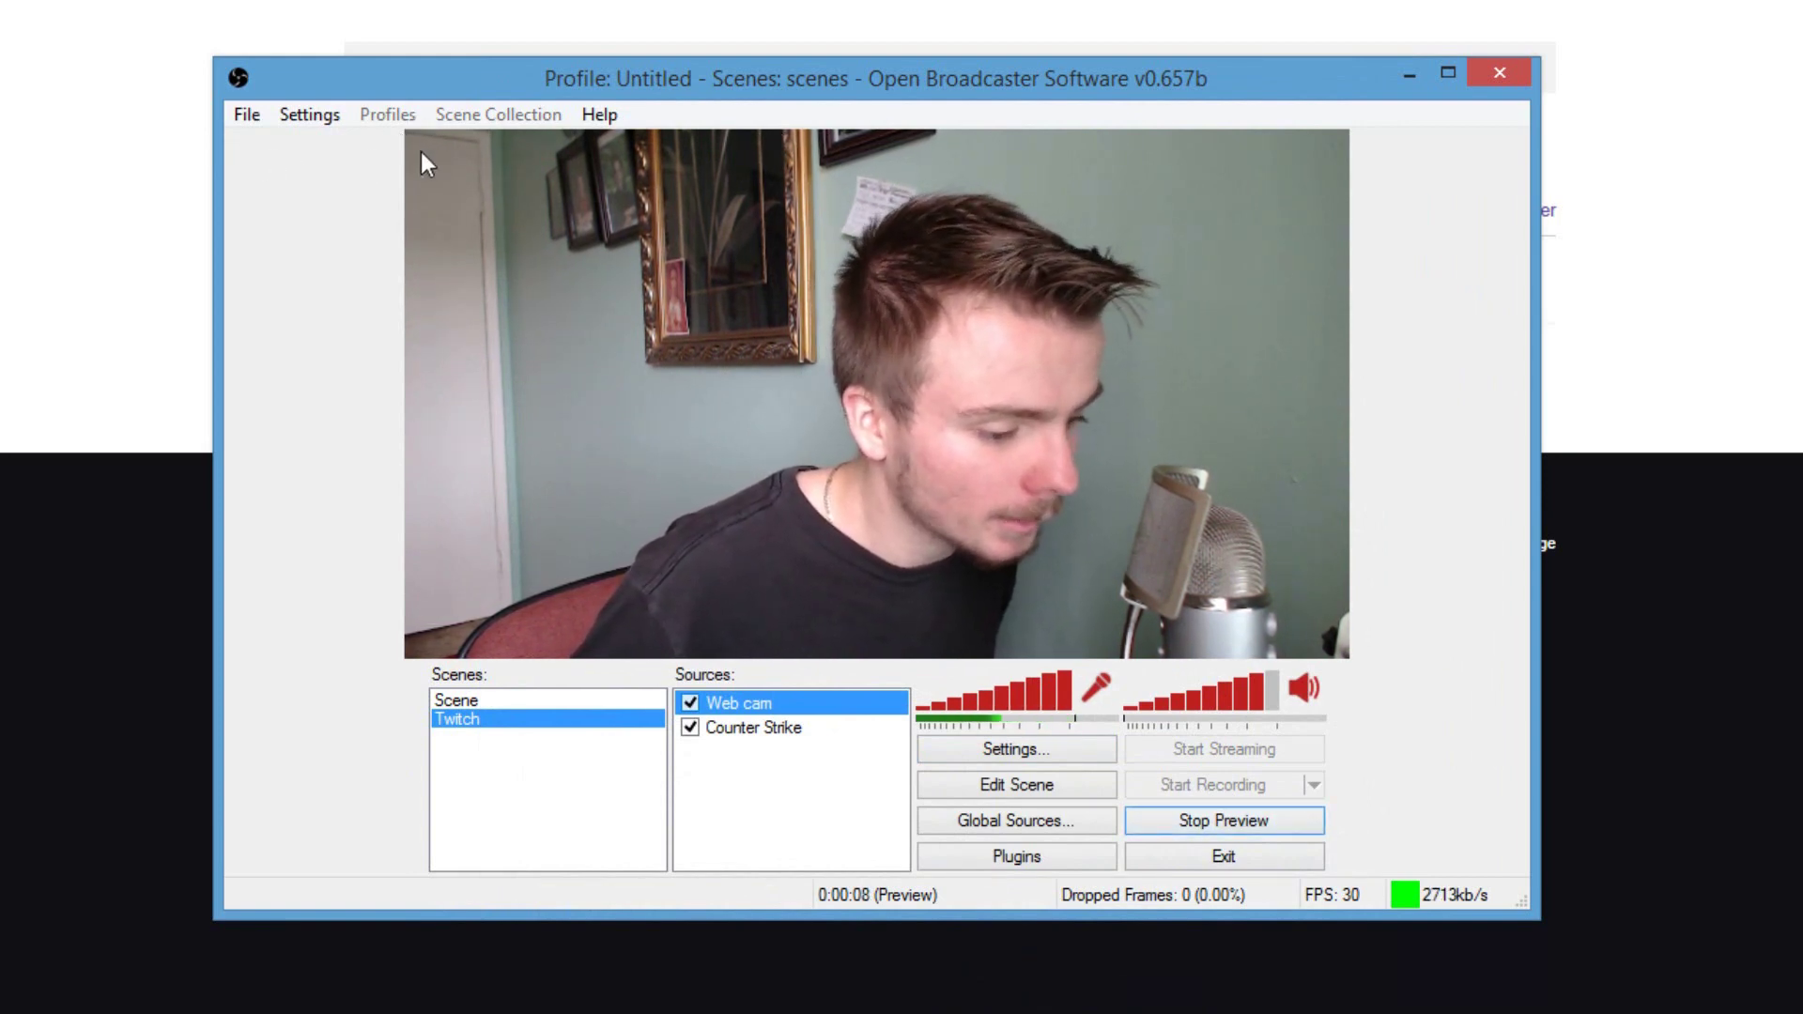
click(1022, 789)
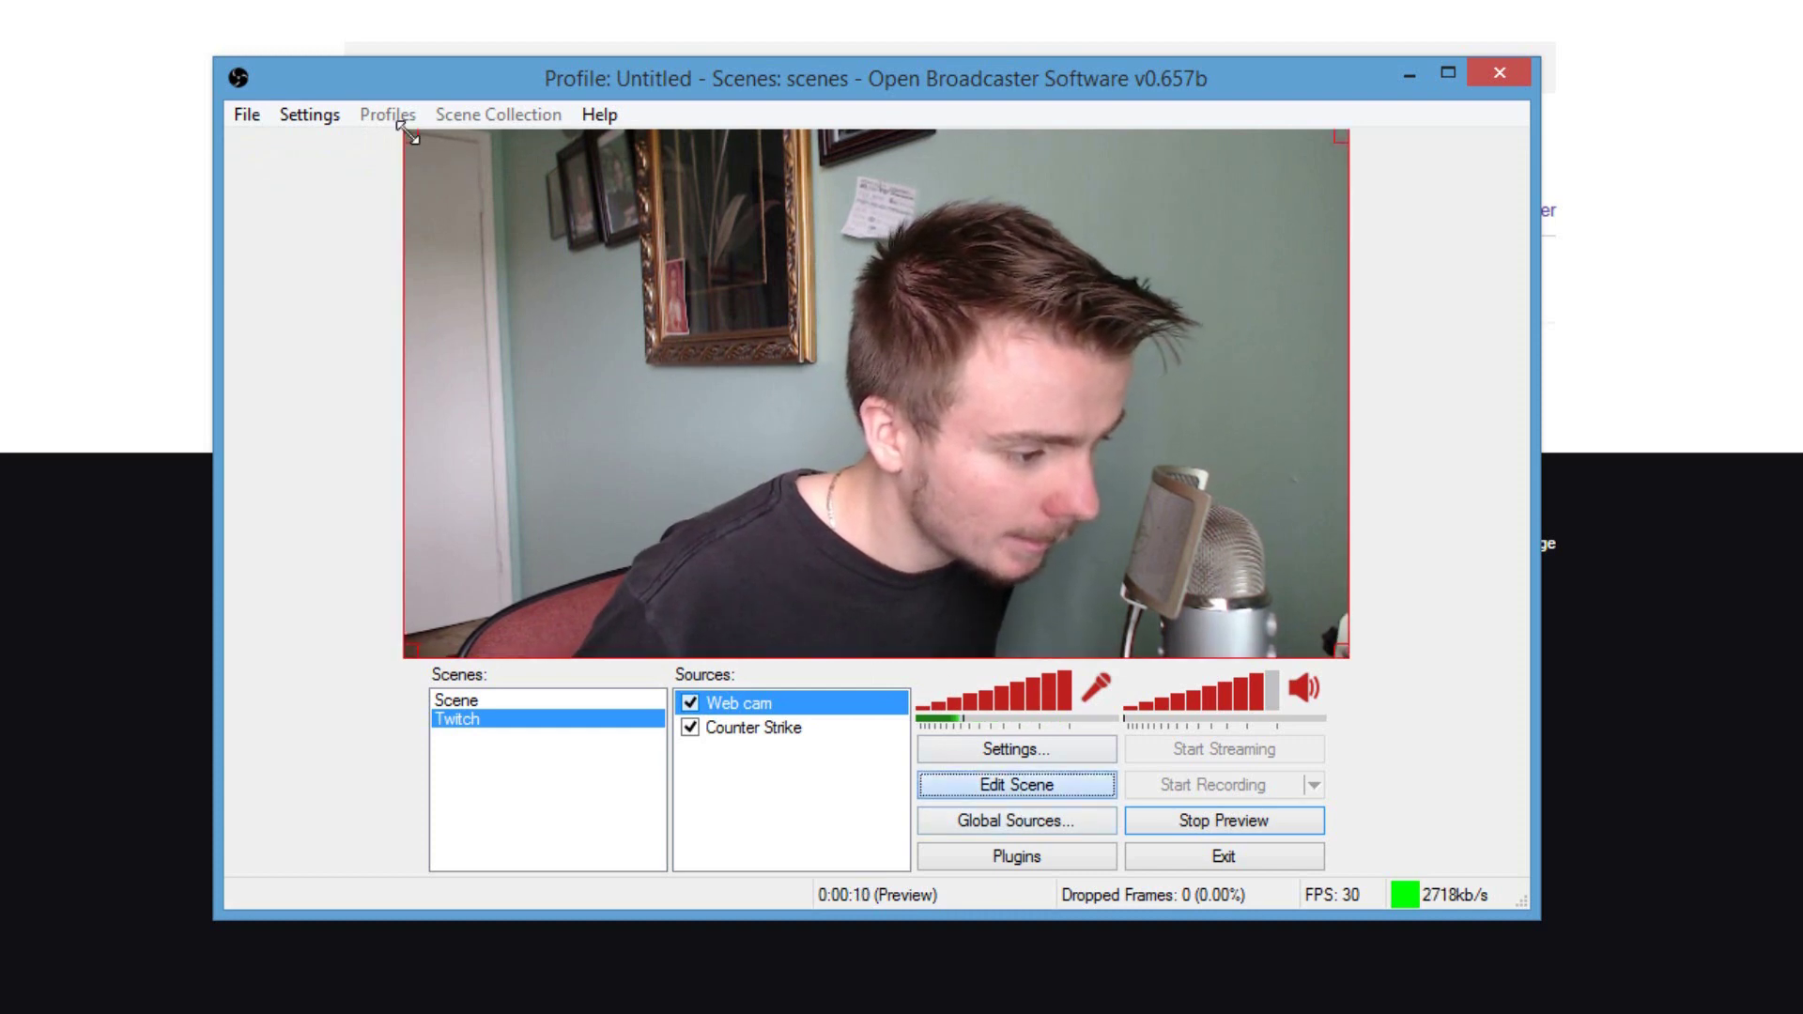
drag(458, 172, 1079, 477)
drag(1176, 509, 539, 129)
drag(708, 327, 617, 296)
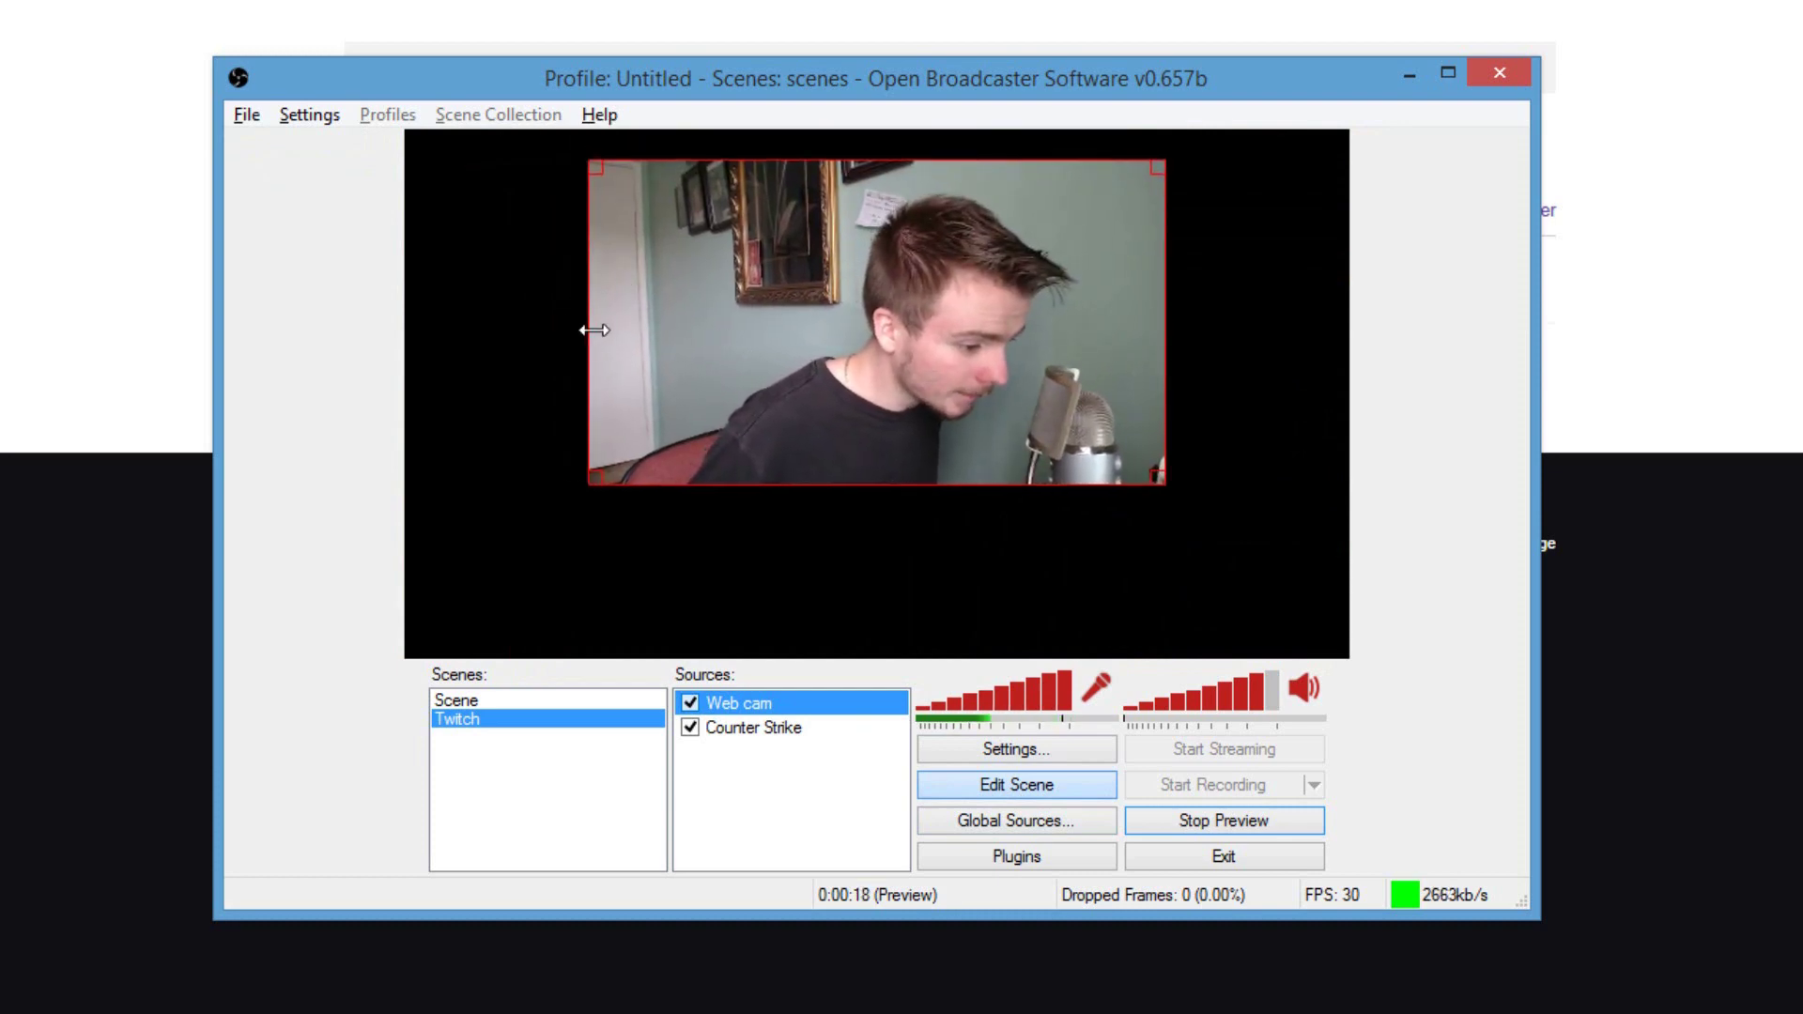
Crop the webcam's left side and fit it into a small box on the preview's right
drag(592, 331, 650, 332)
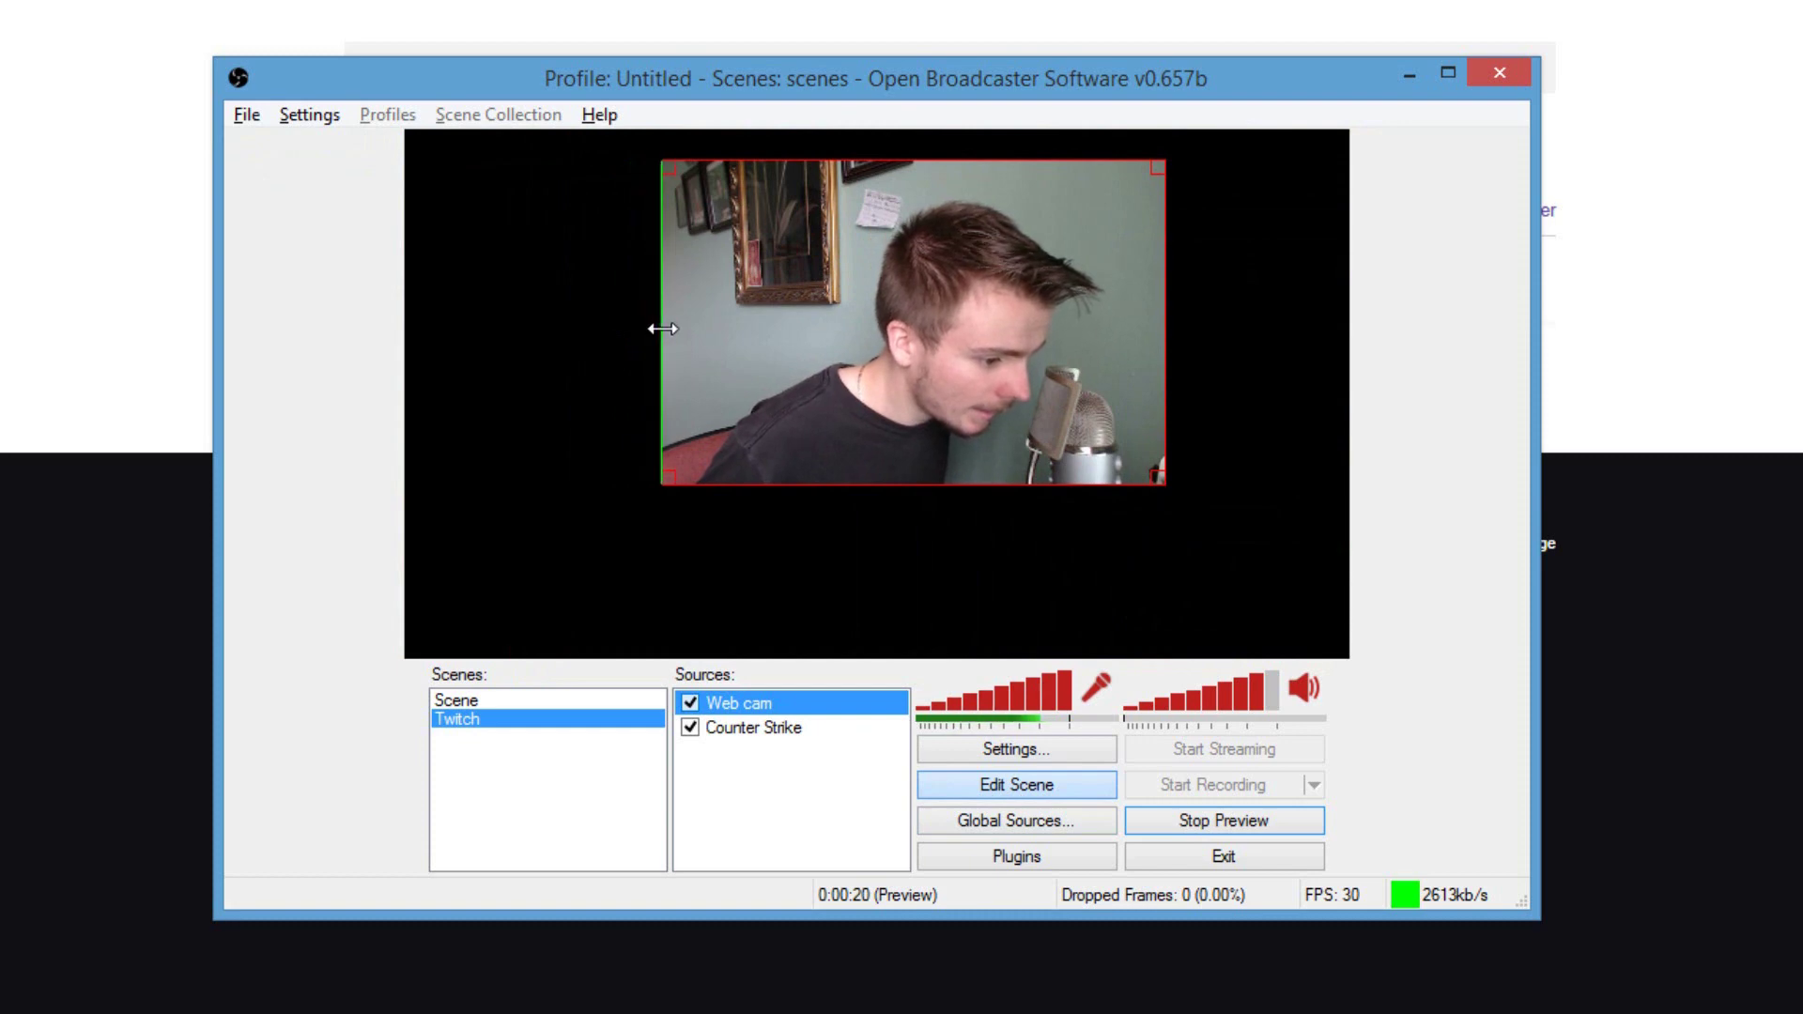
drag(898, 320, 1035, 381)
drag(792, 226, 1070, 392)
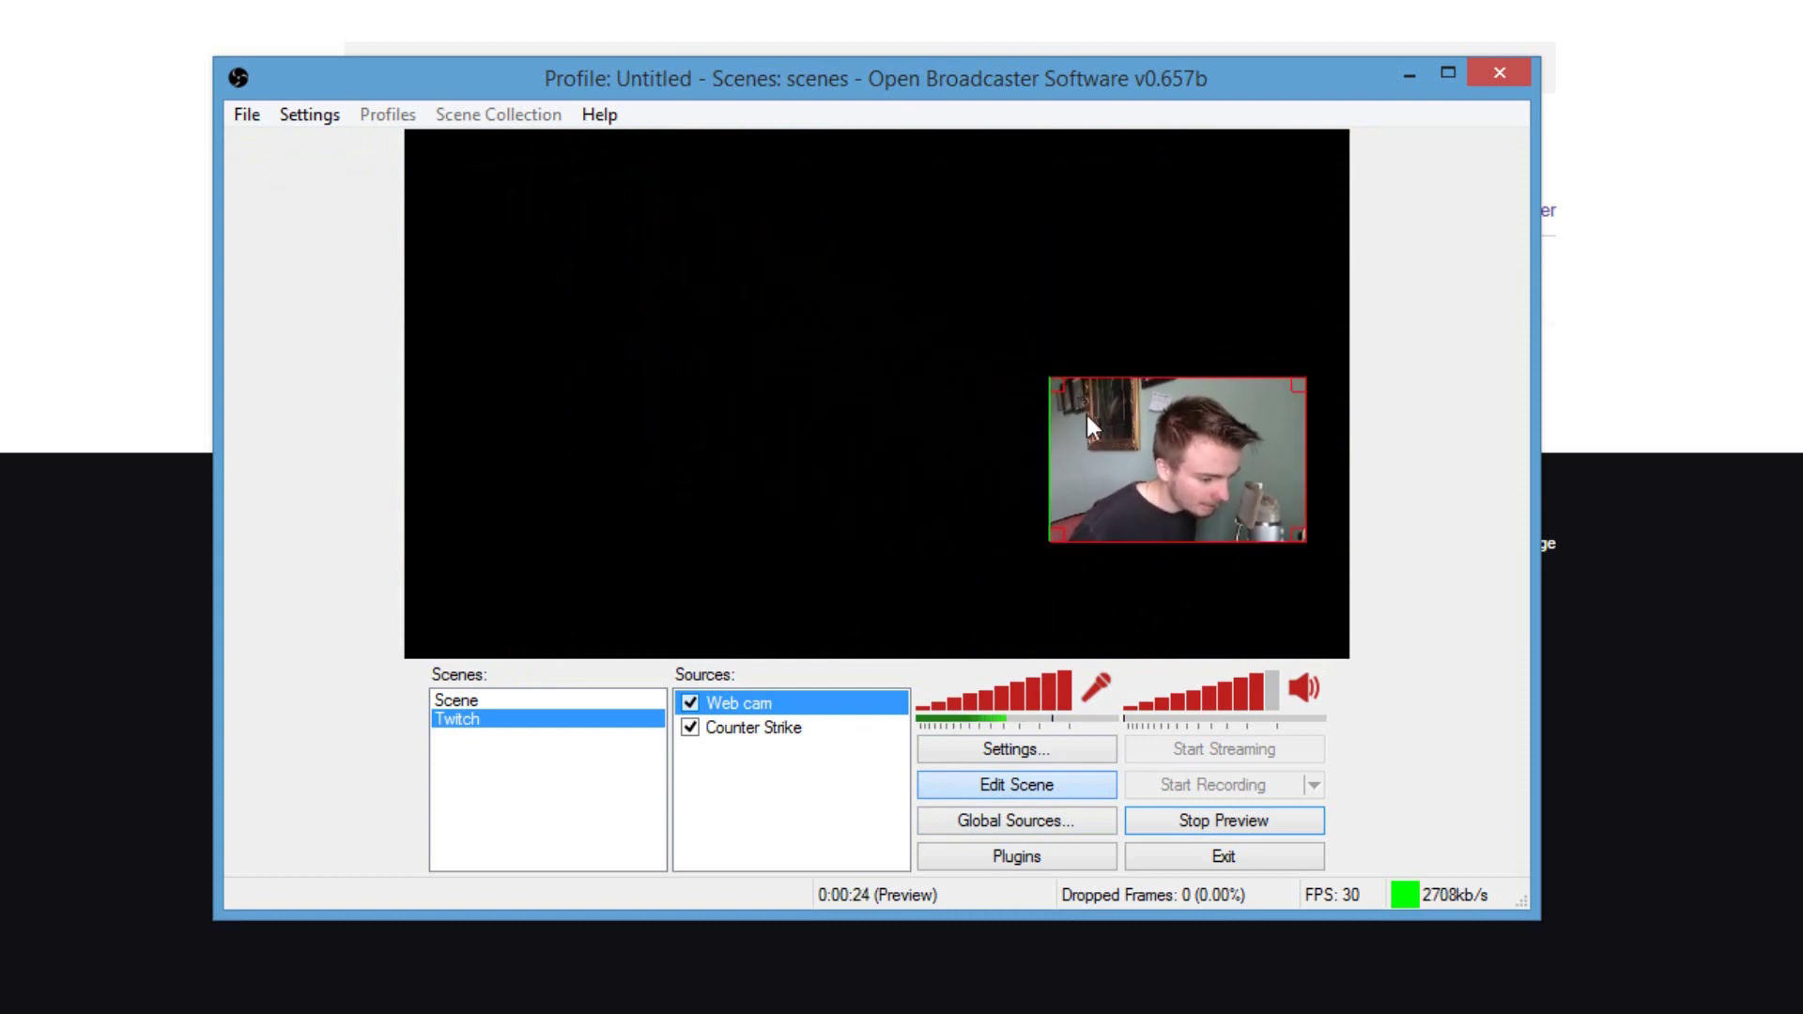
drag(1131, 471, 960, 423)
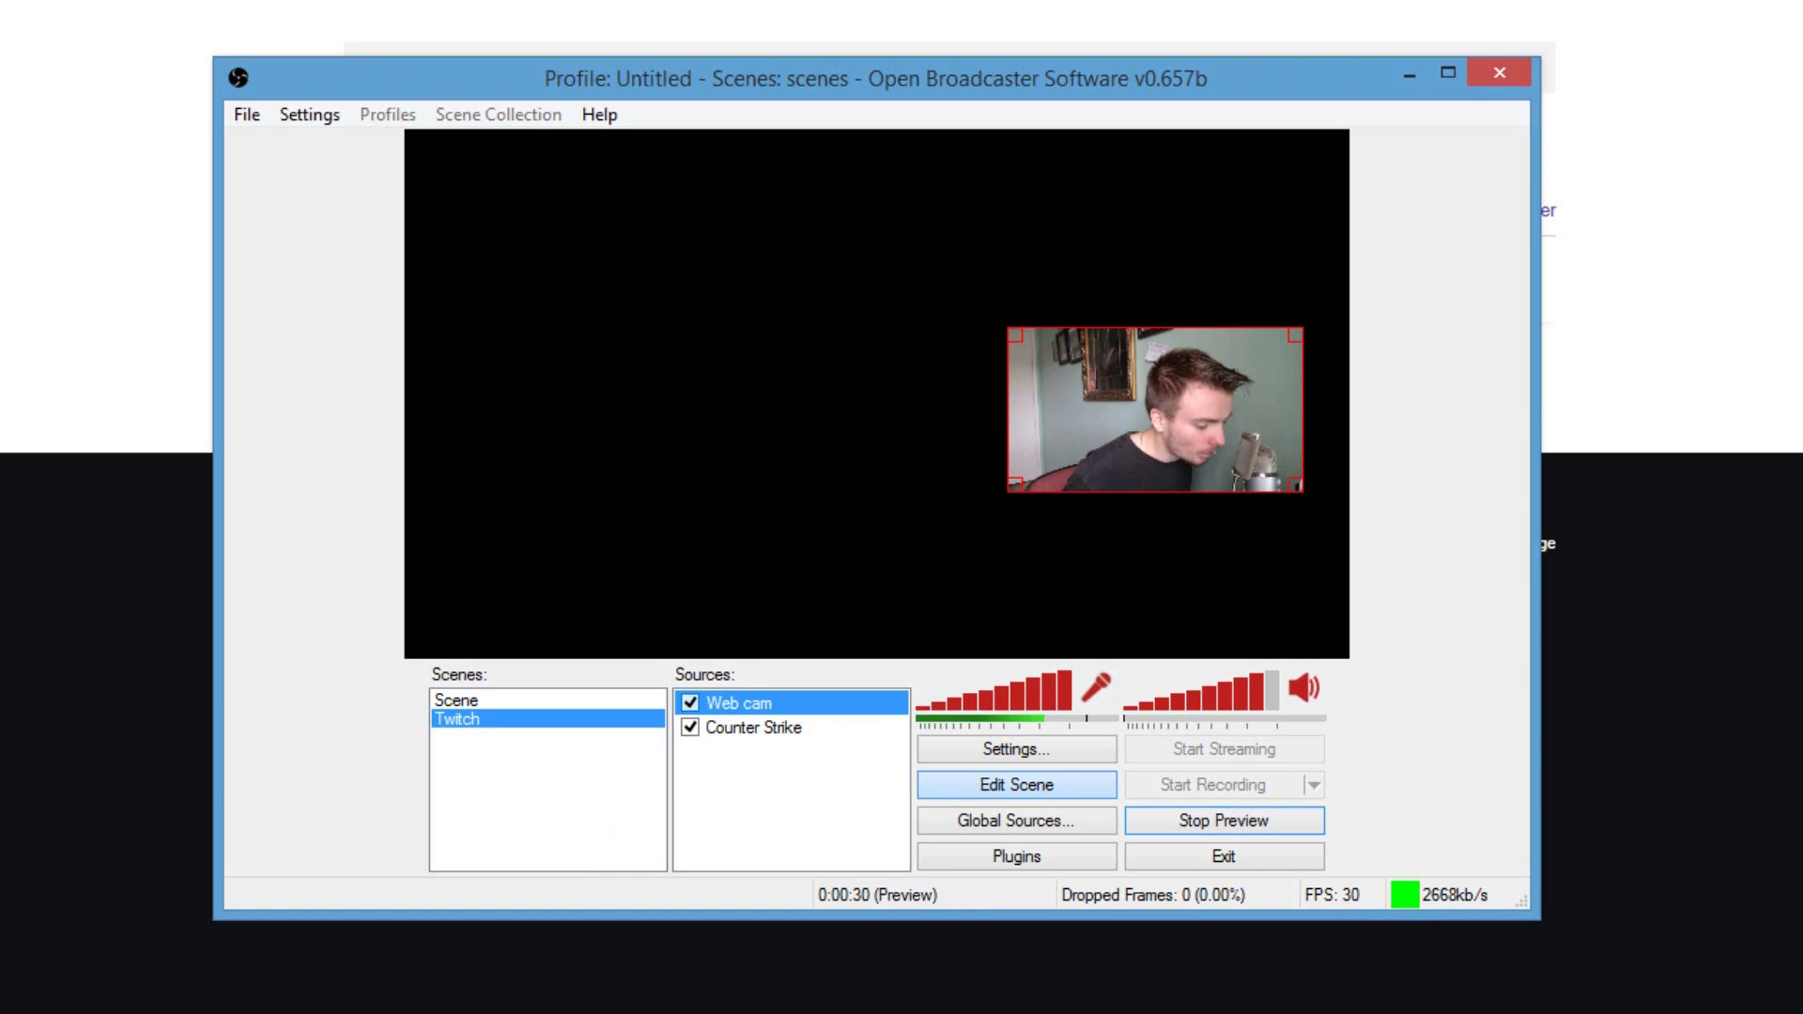
key(alt+Tab)
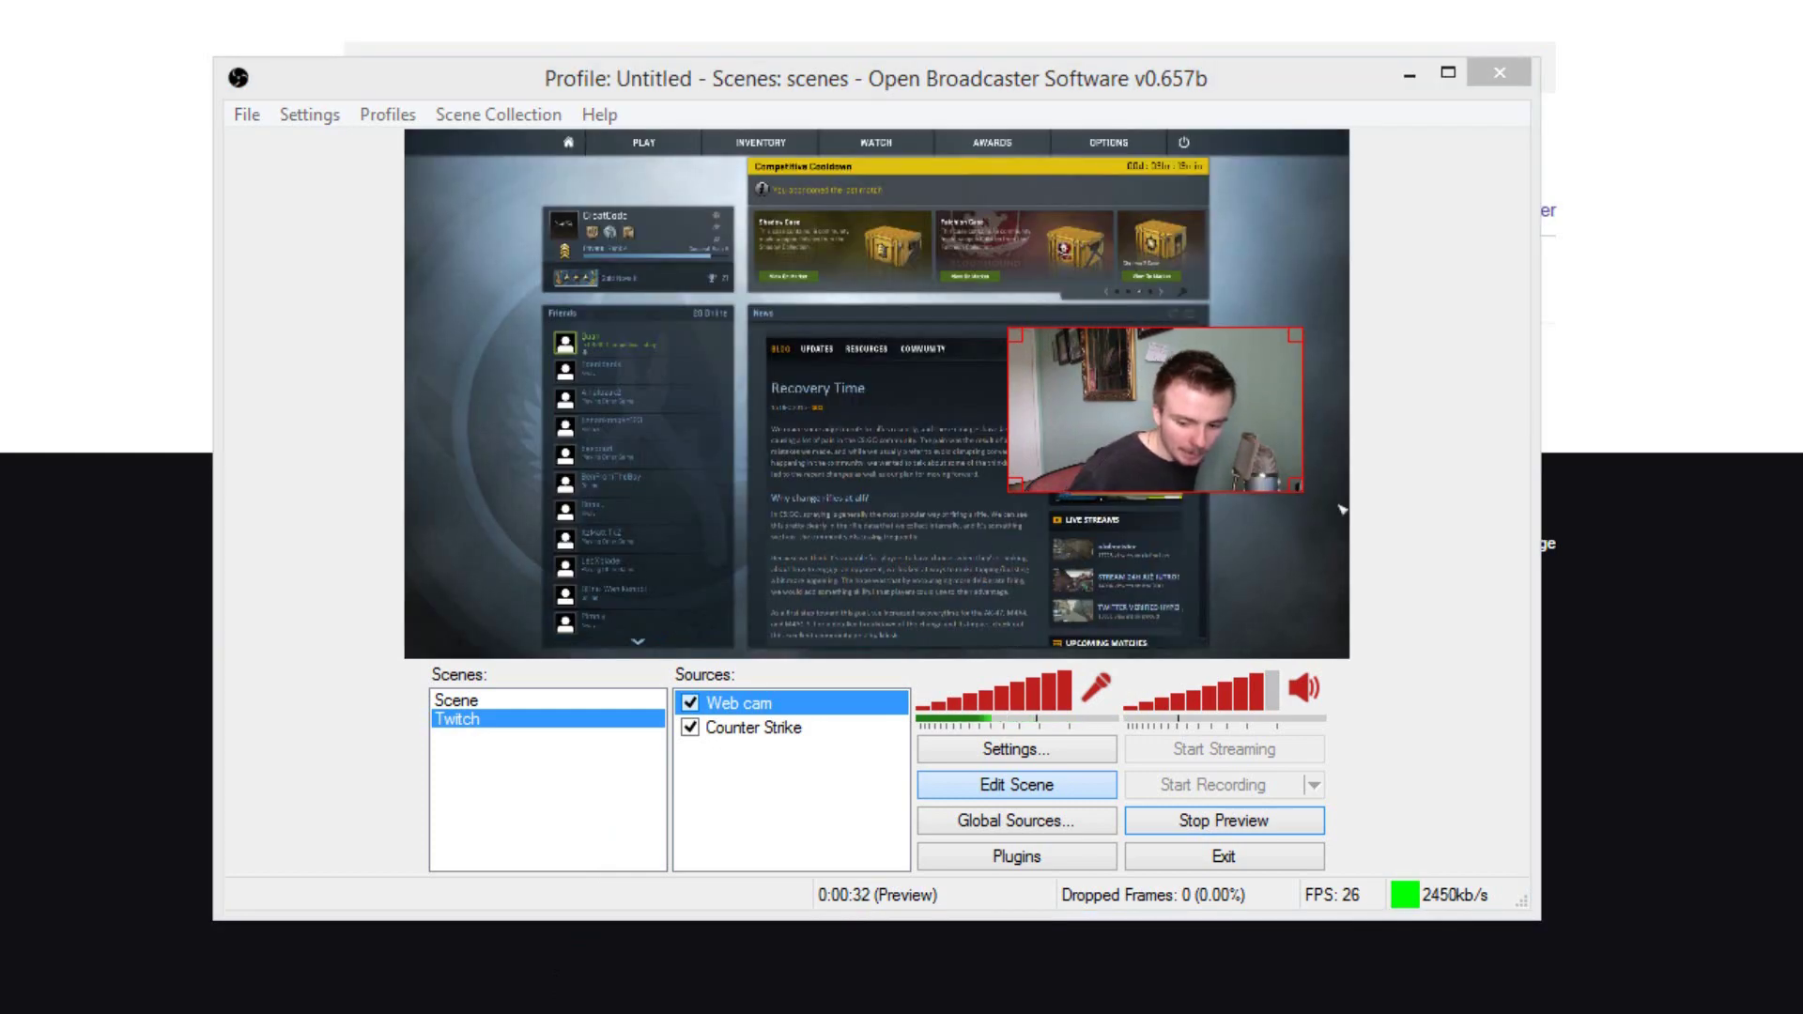
key(alt+Tab)
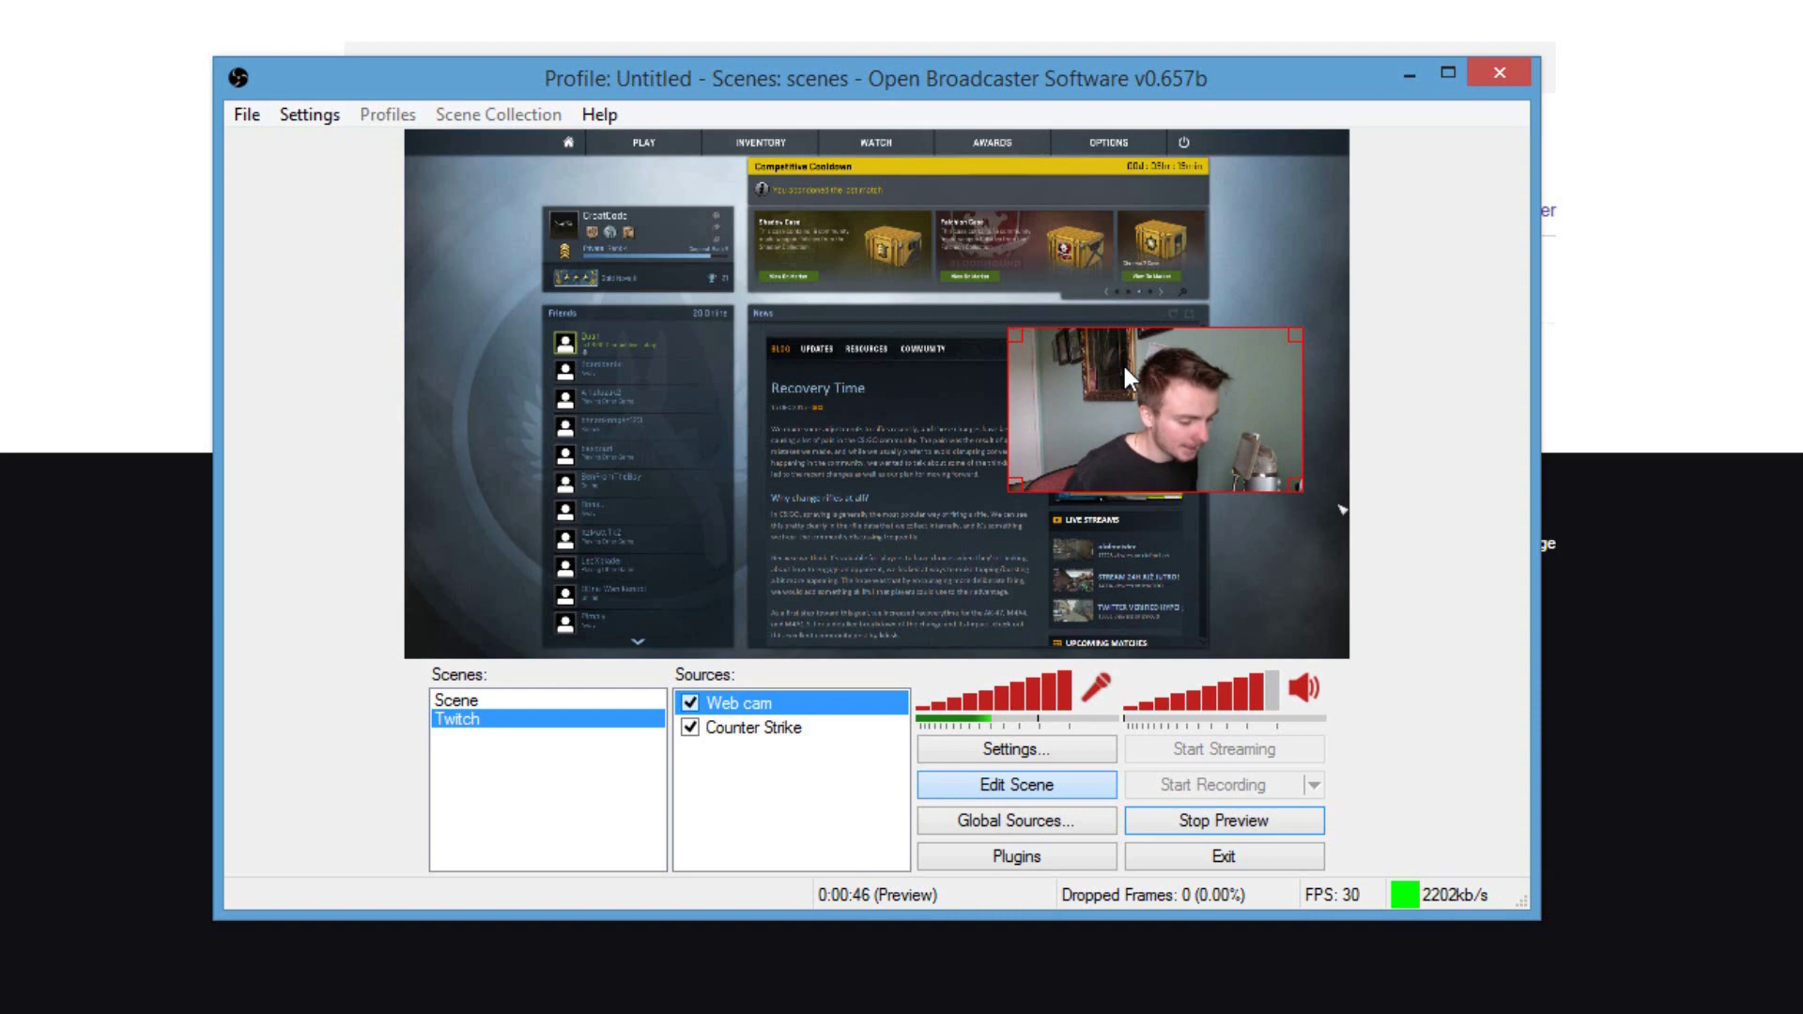
Add an image source named 'Overlay' using croatcode.gif to the Twitch scene
right_click(781, 753)
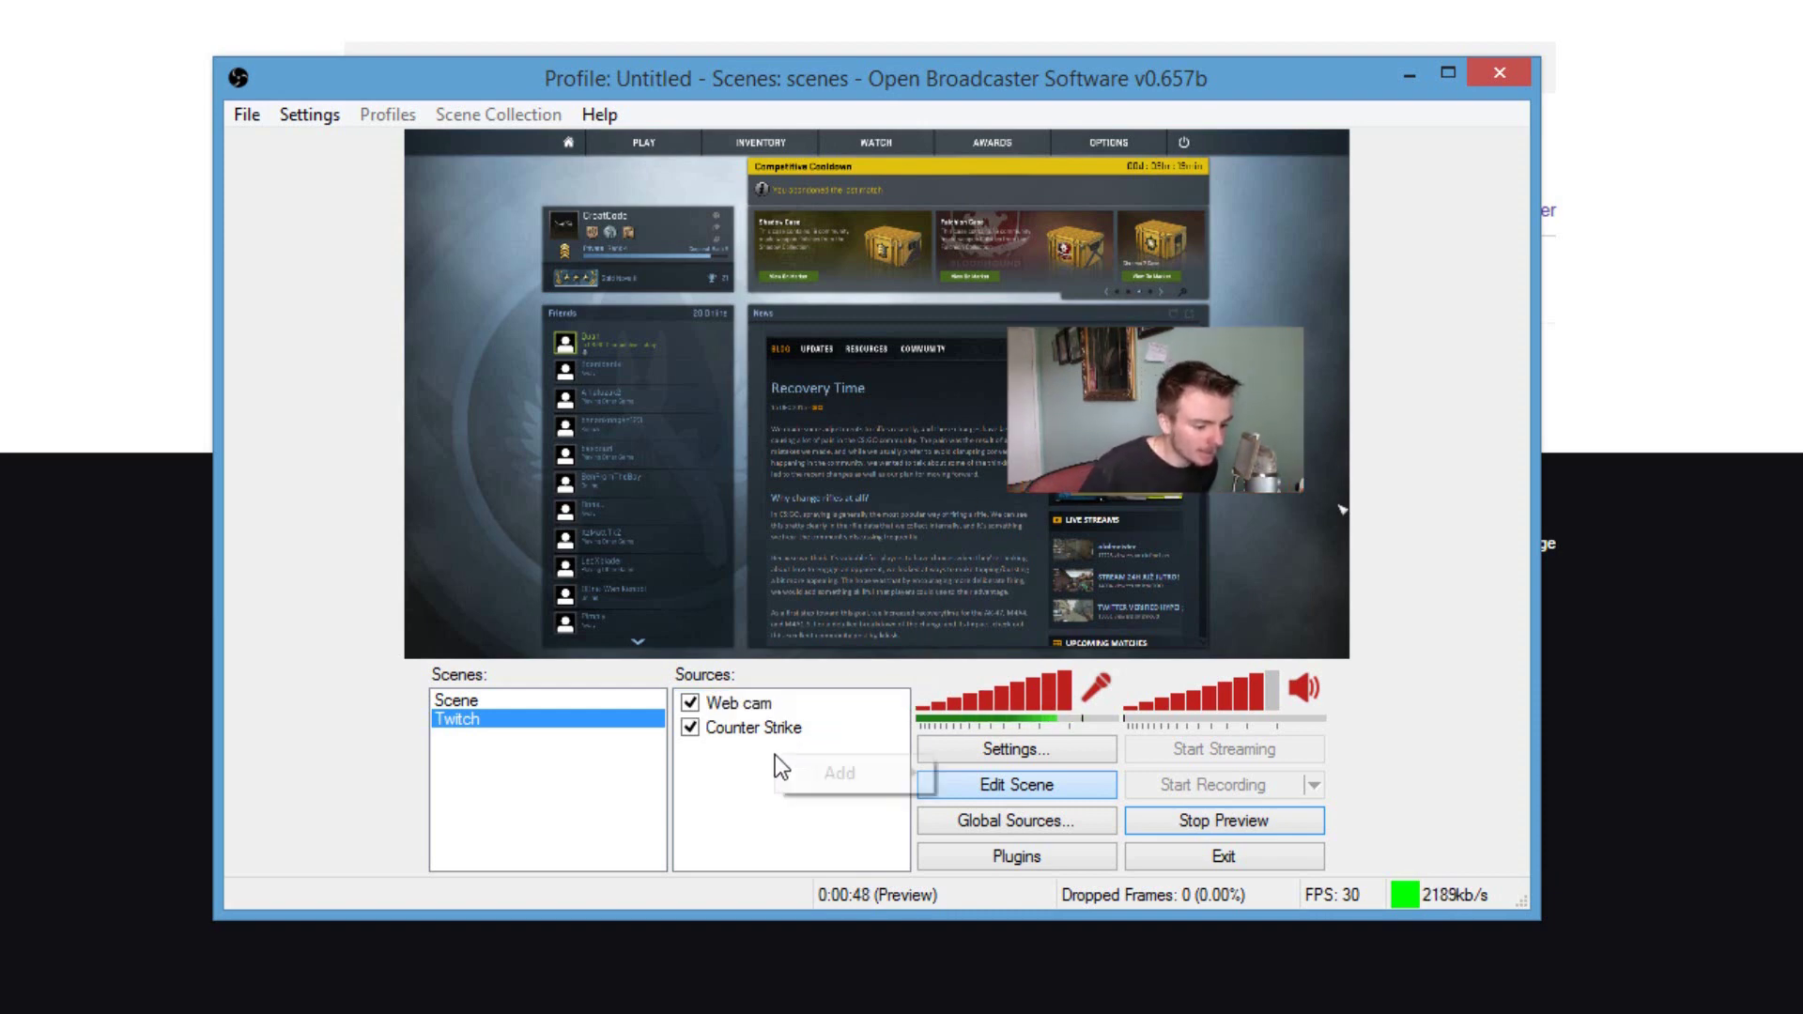
mouse_move(801, 773)
click(1079, 848)
text(Overlay)
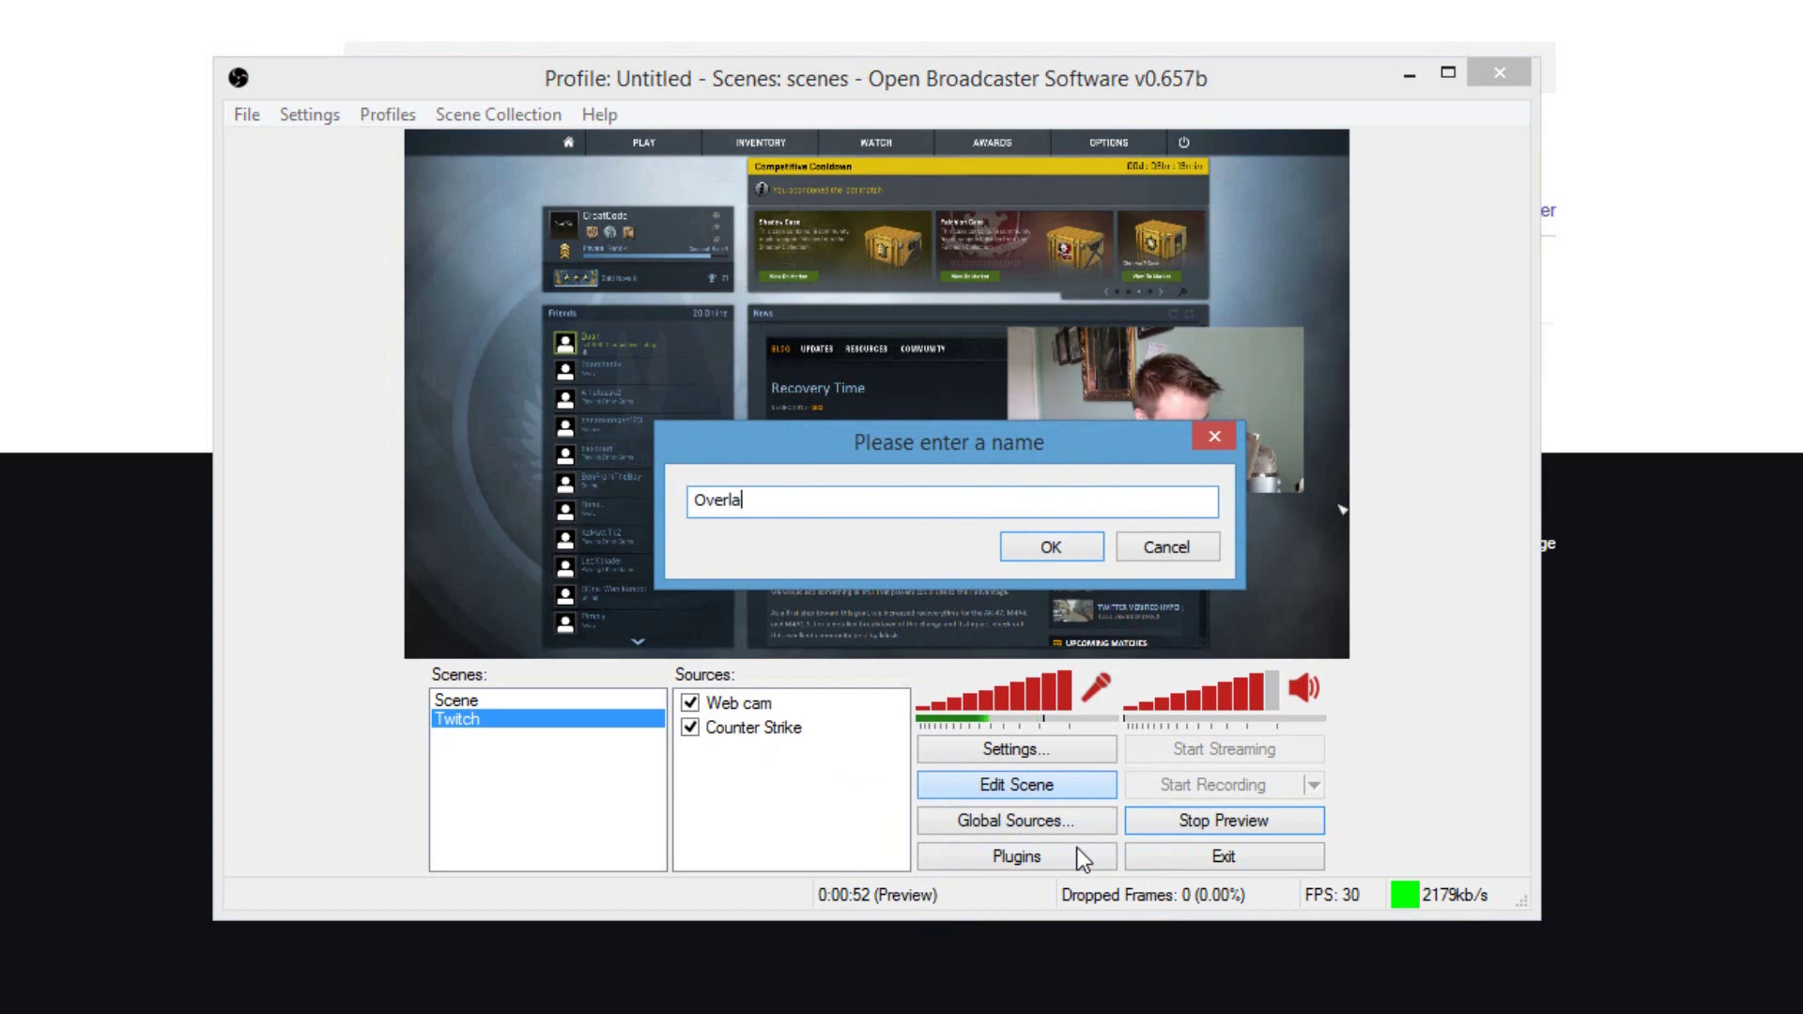
key(Return)
click(1148, 284)
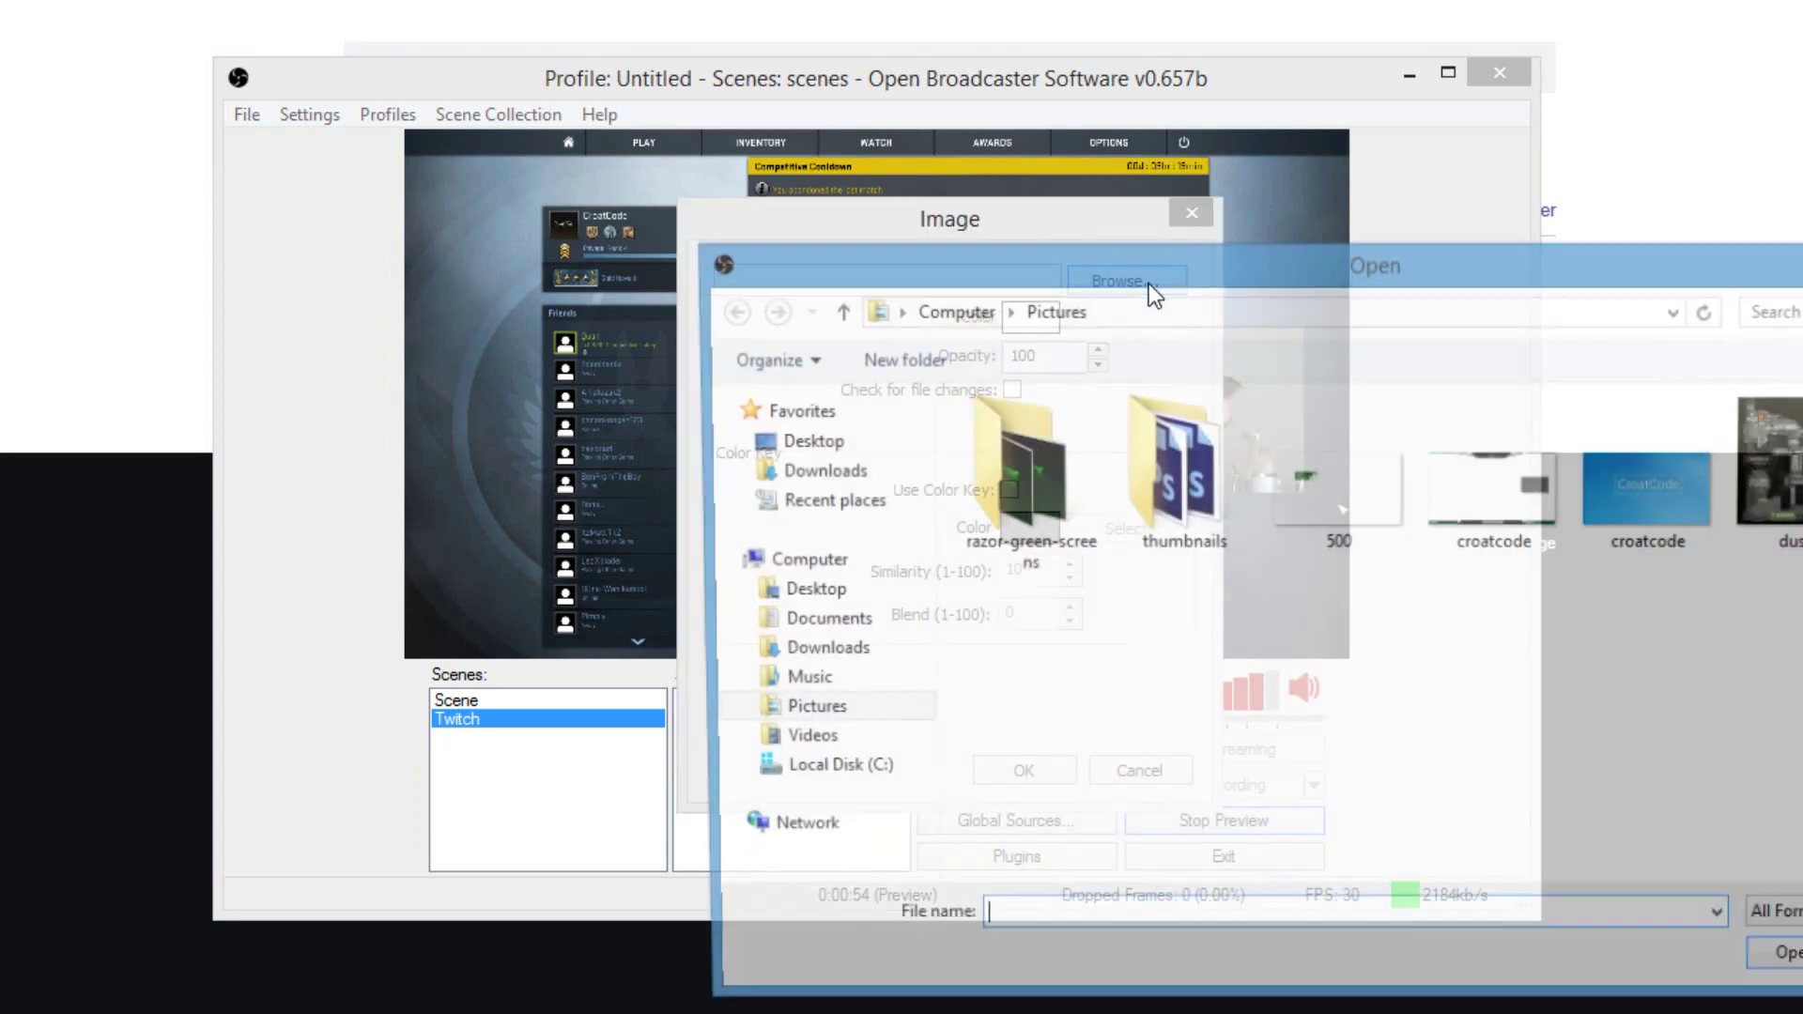
click(1480, 489)
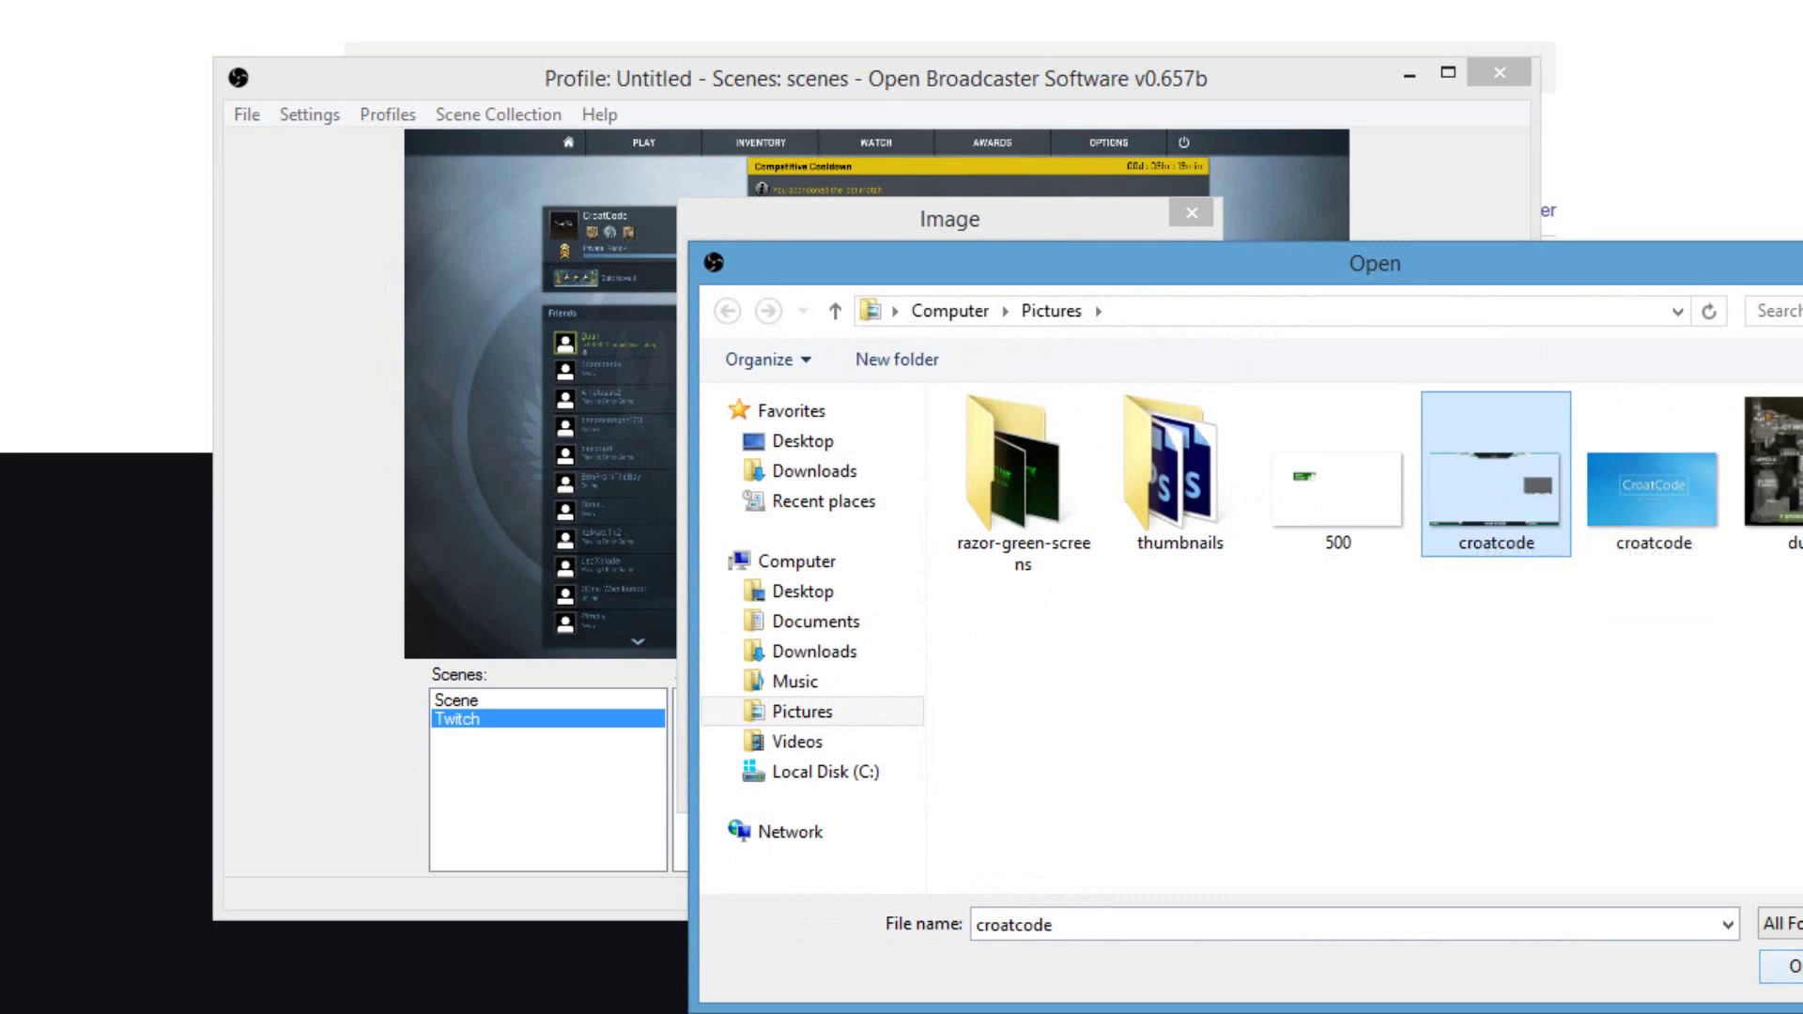
key(Return)
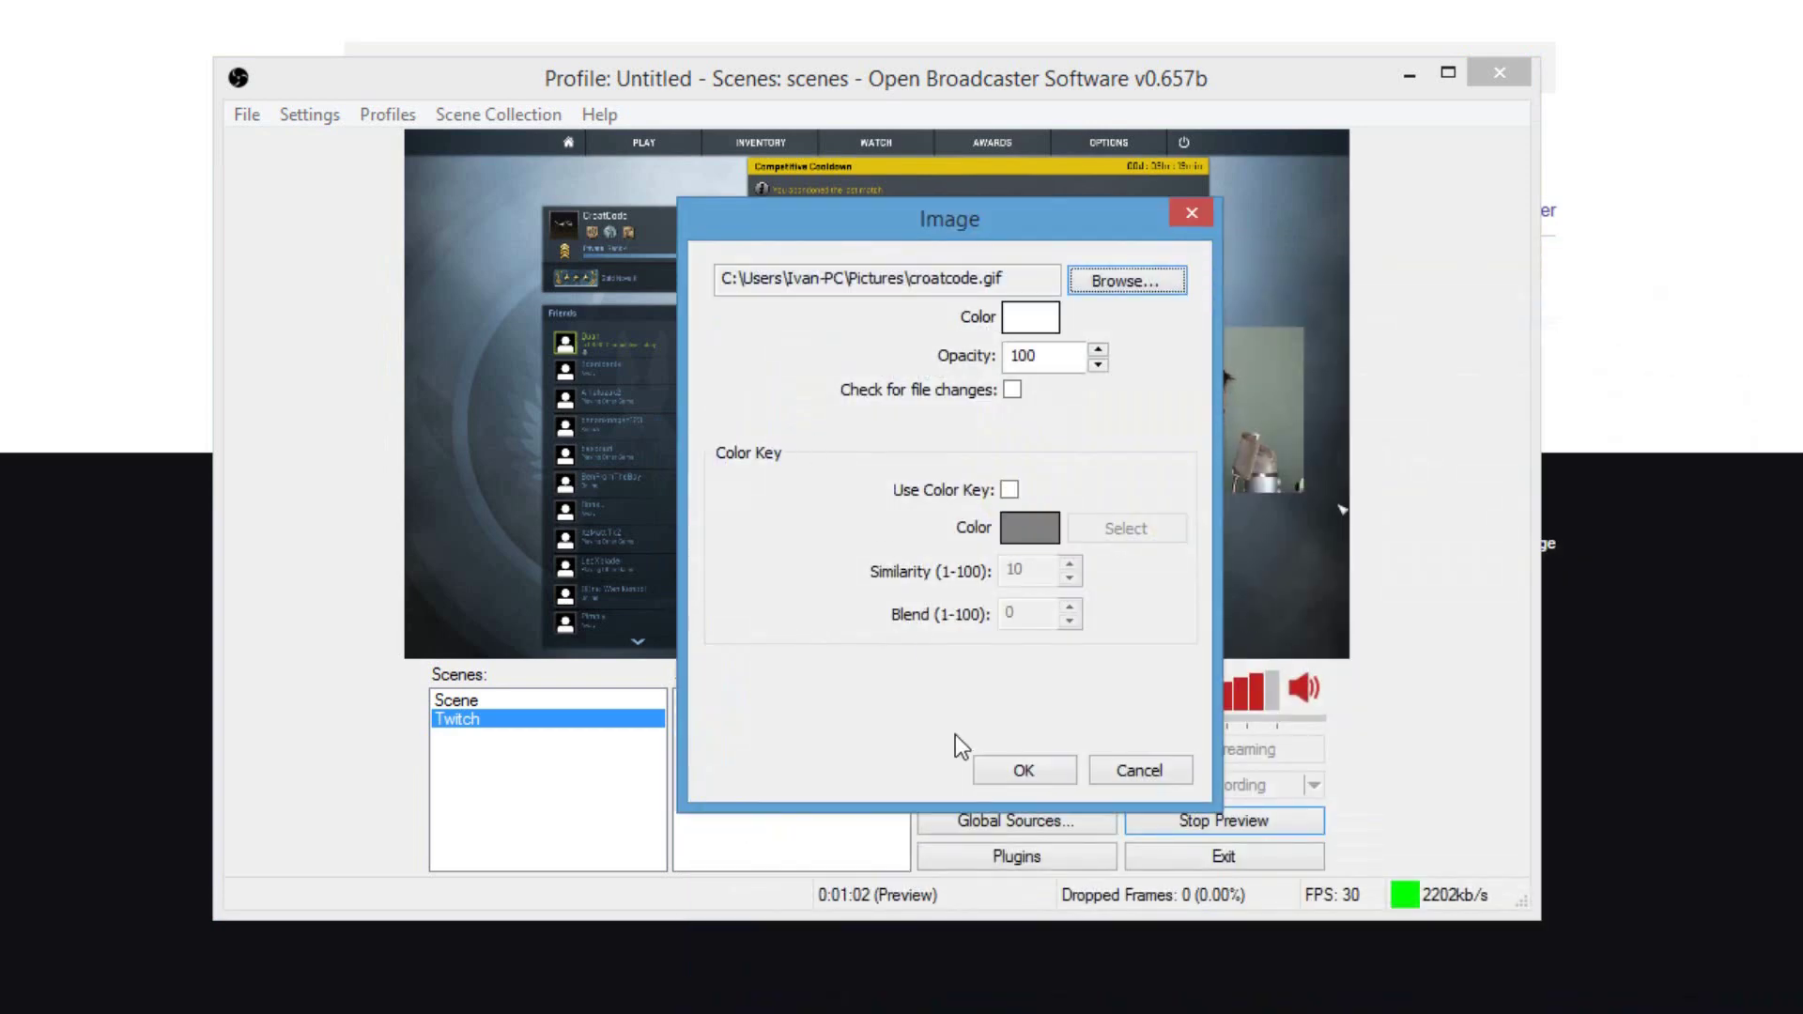
click(1023, 770)
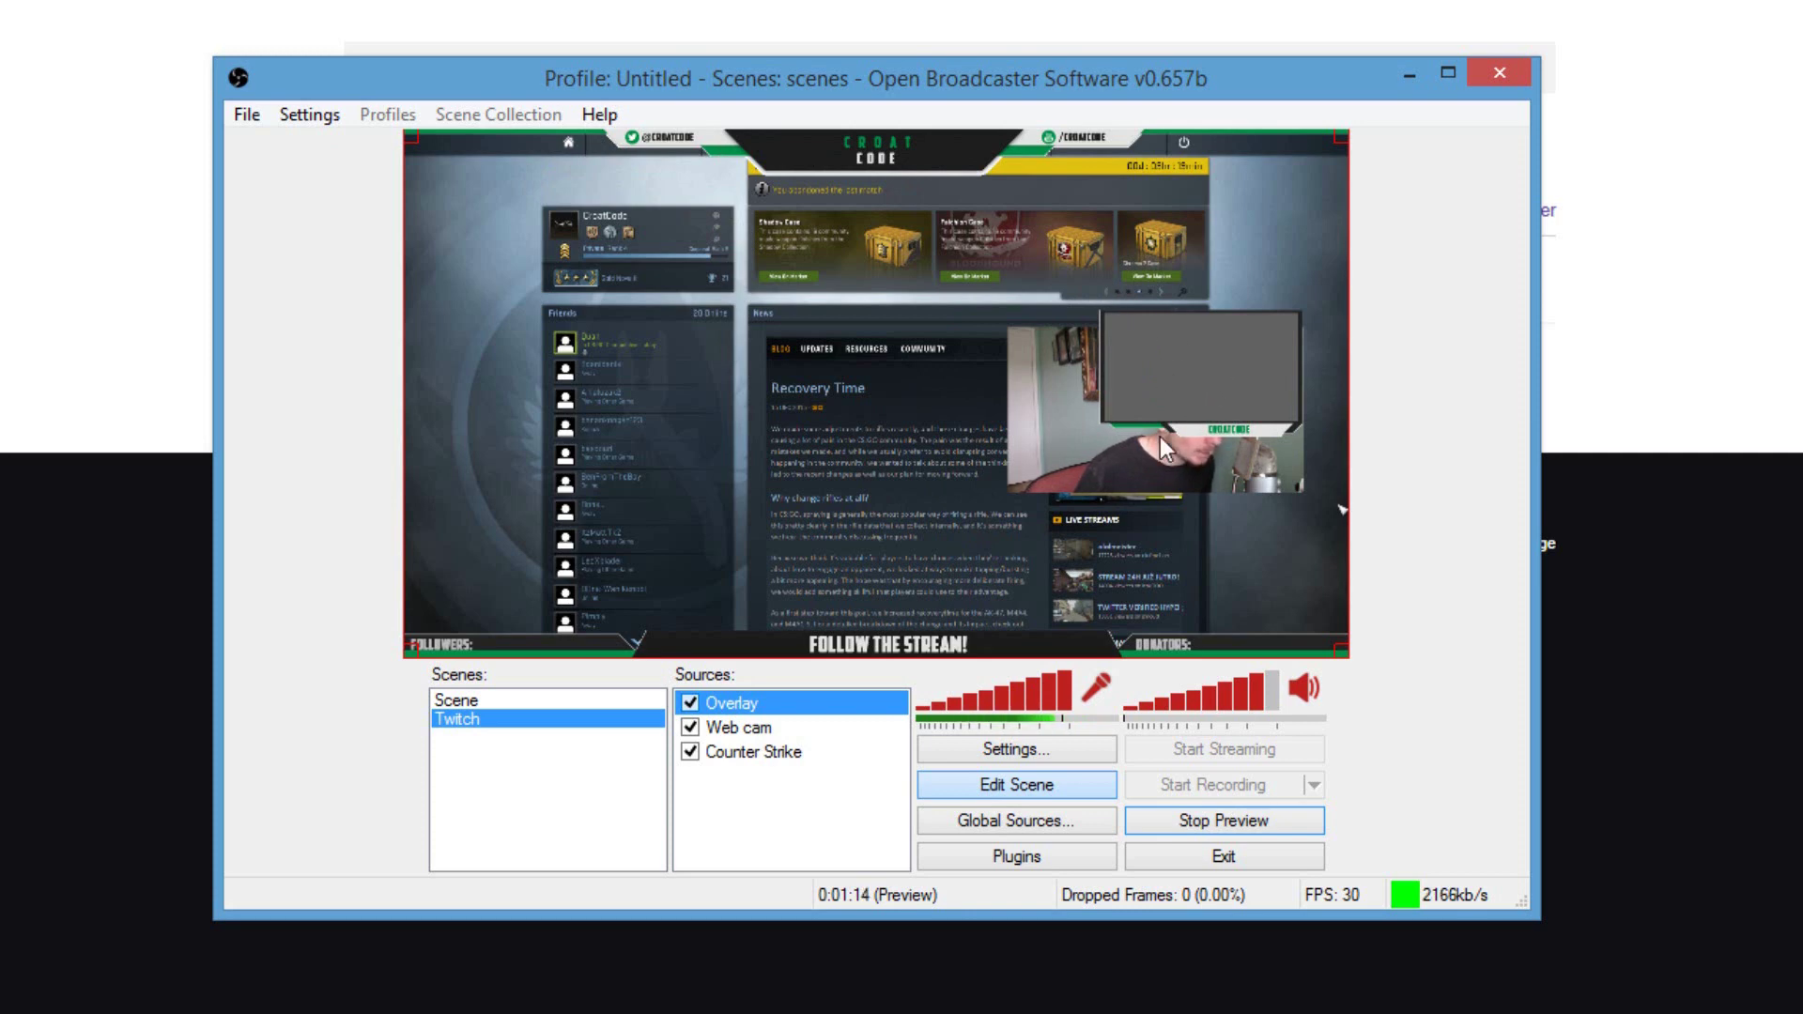
Move the Web cam source above the overlay and fit it into the top-right frame
right_click(740, 732)
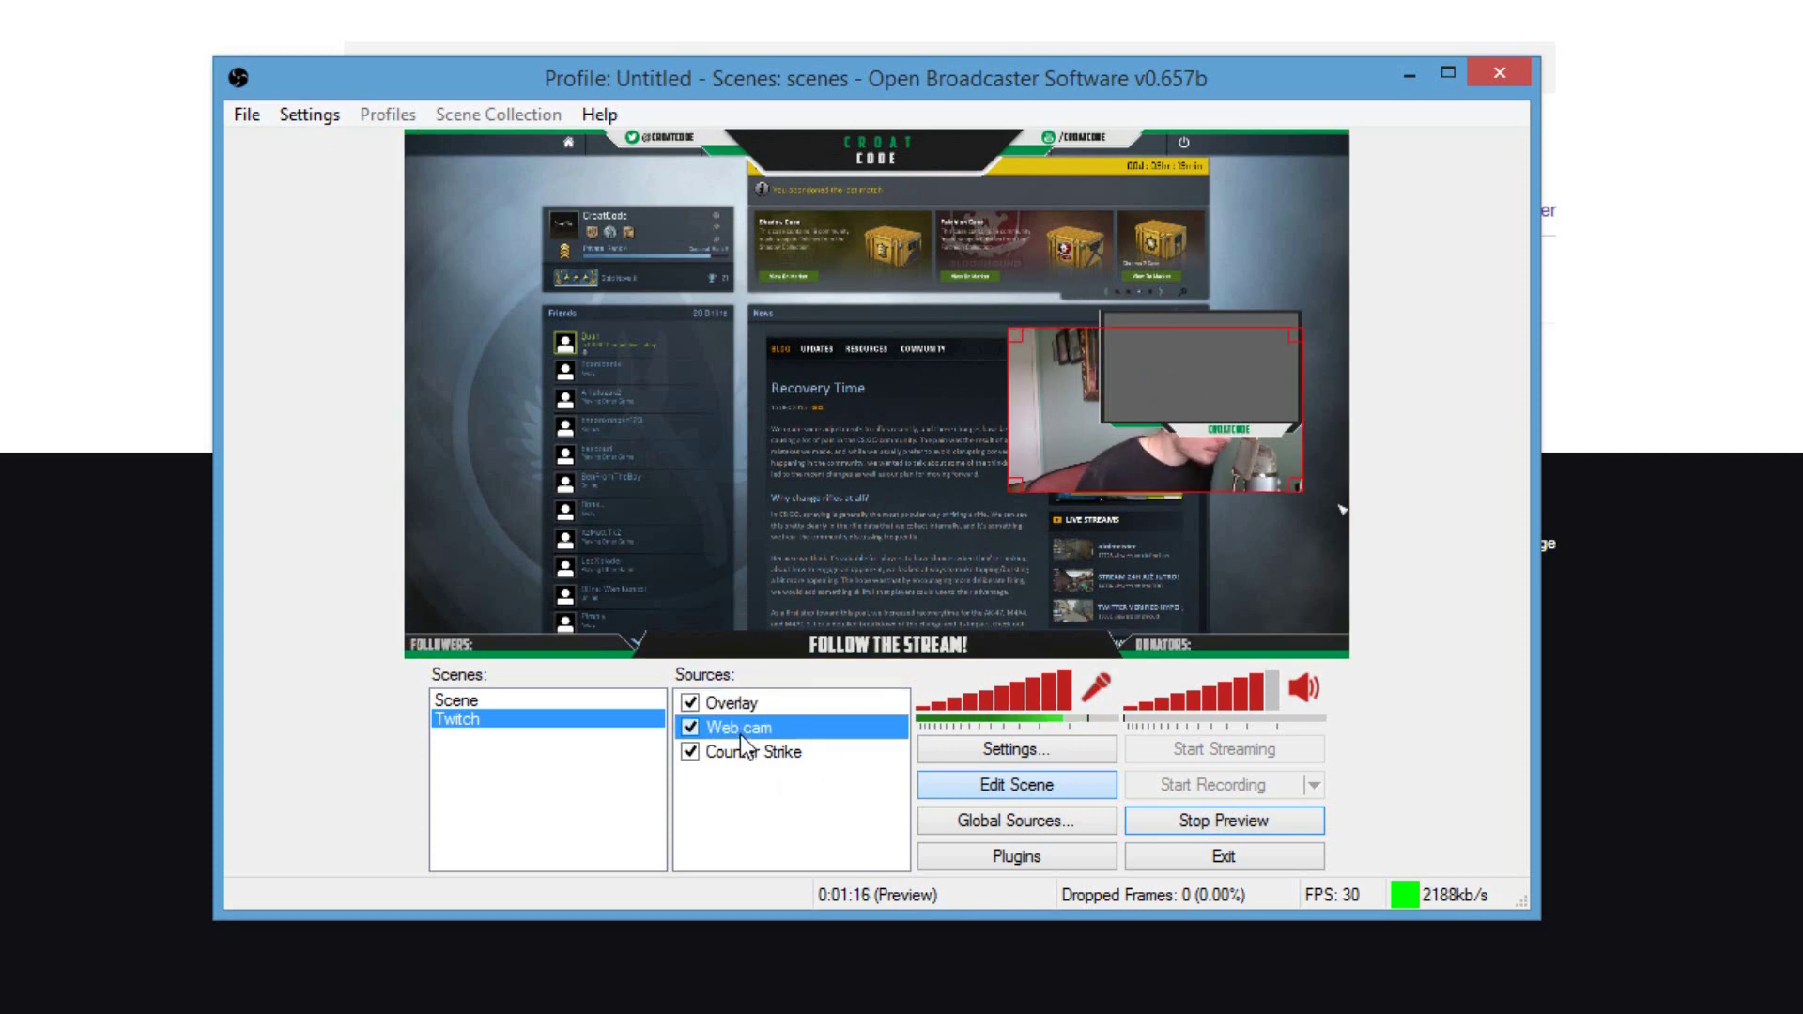
mouse_move(961, 784)
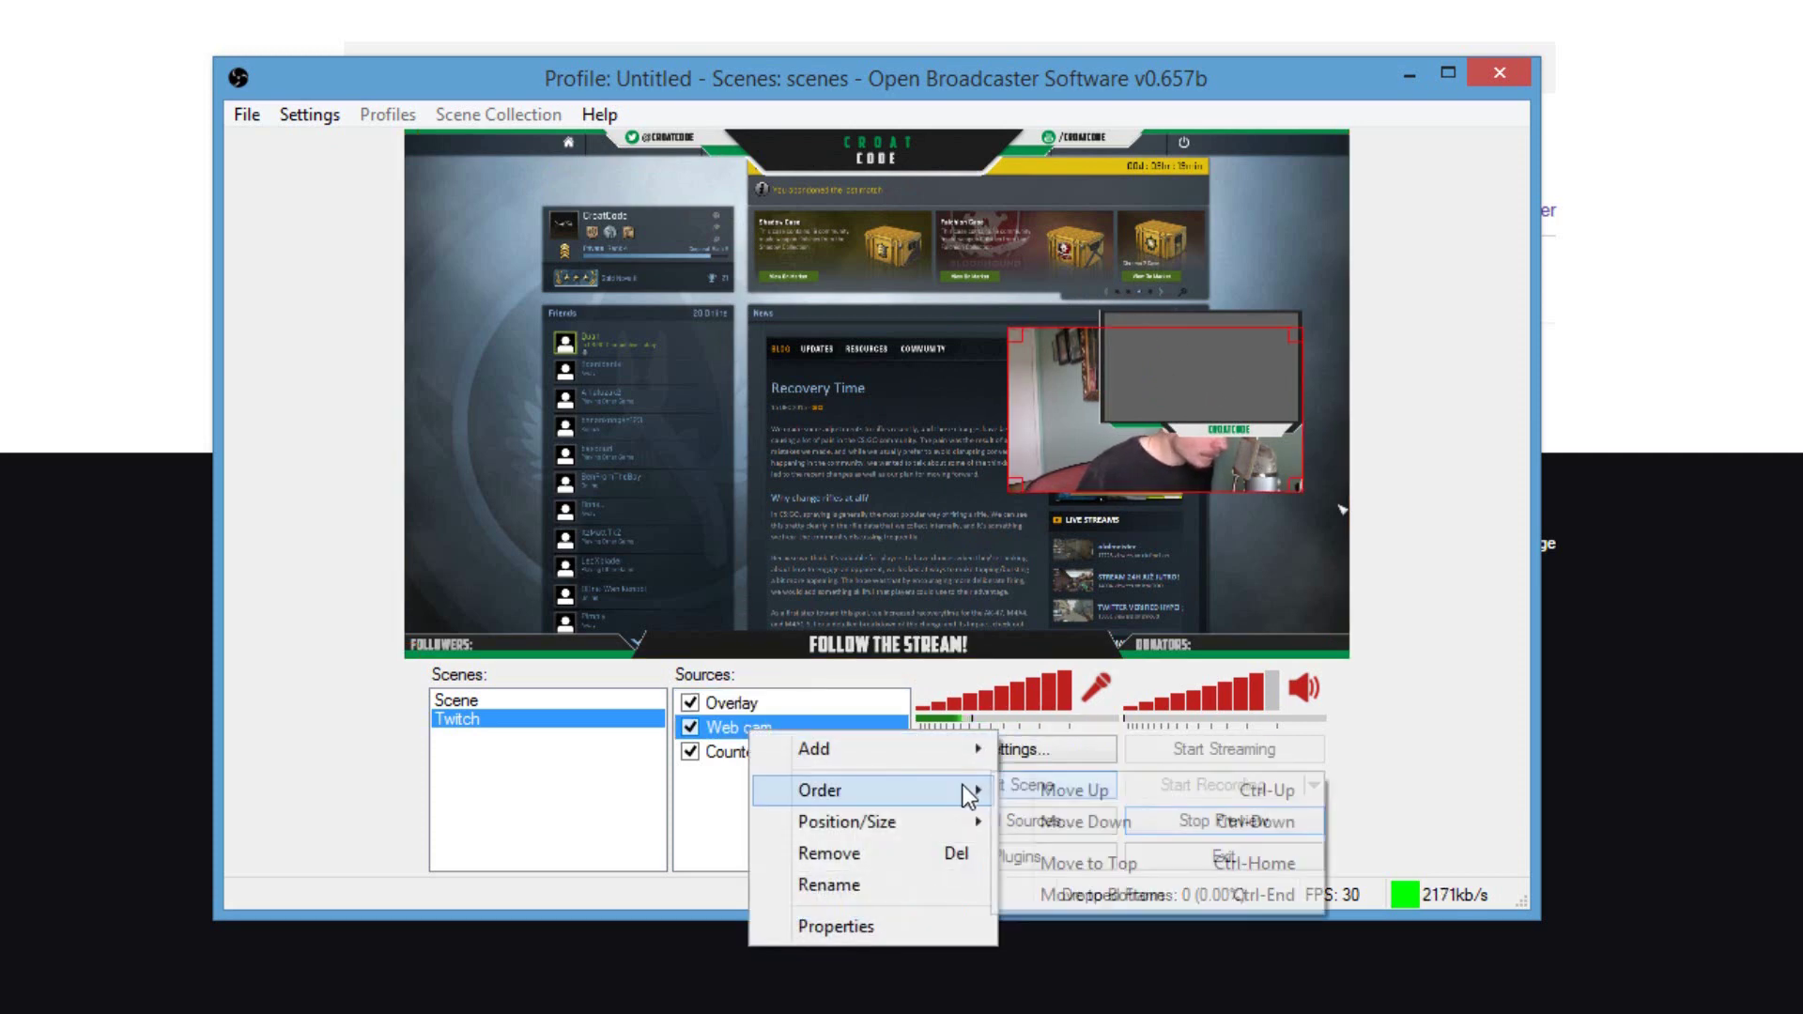
click(1015, 788)
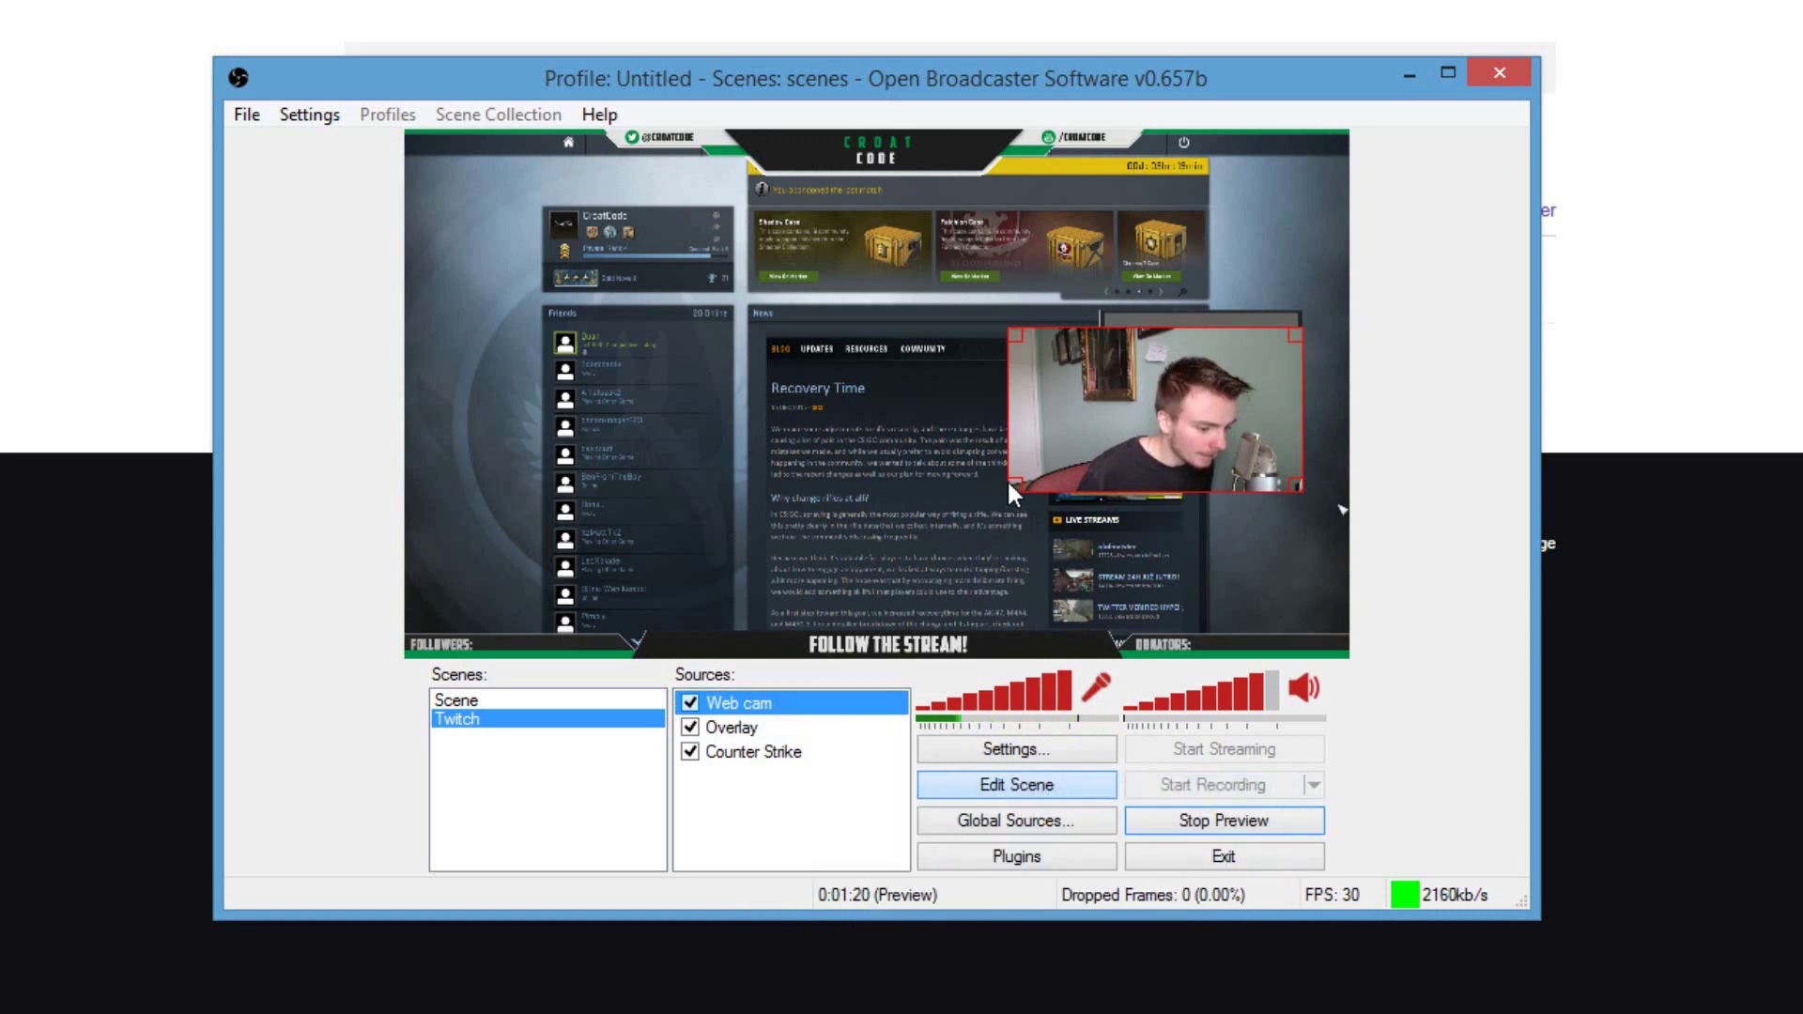
drag(1013, 489, 1142, 381)
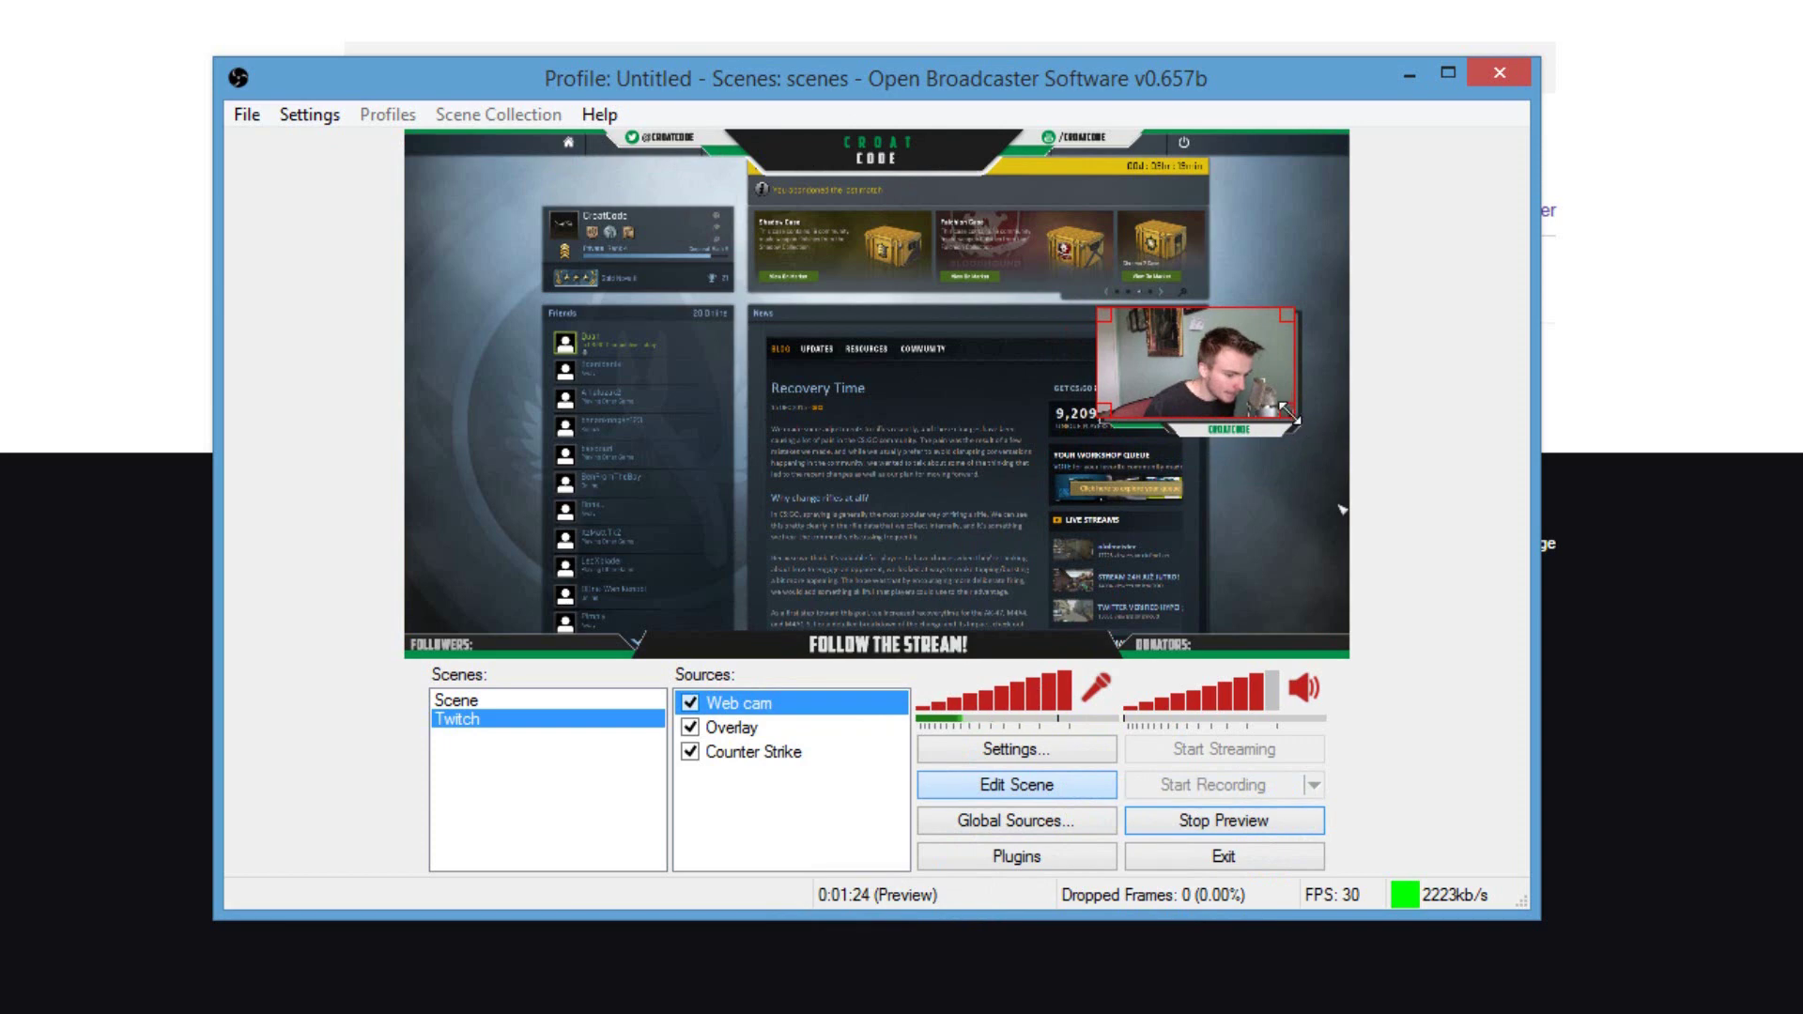
drag(1287, 414, 1300, 419)
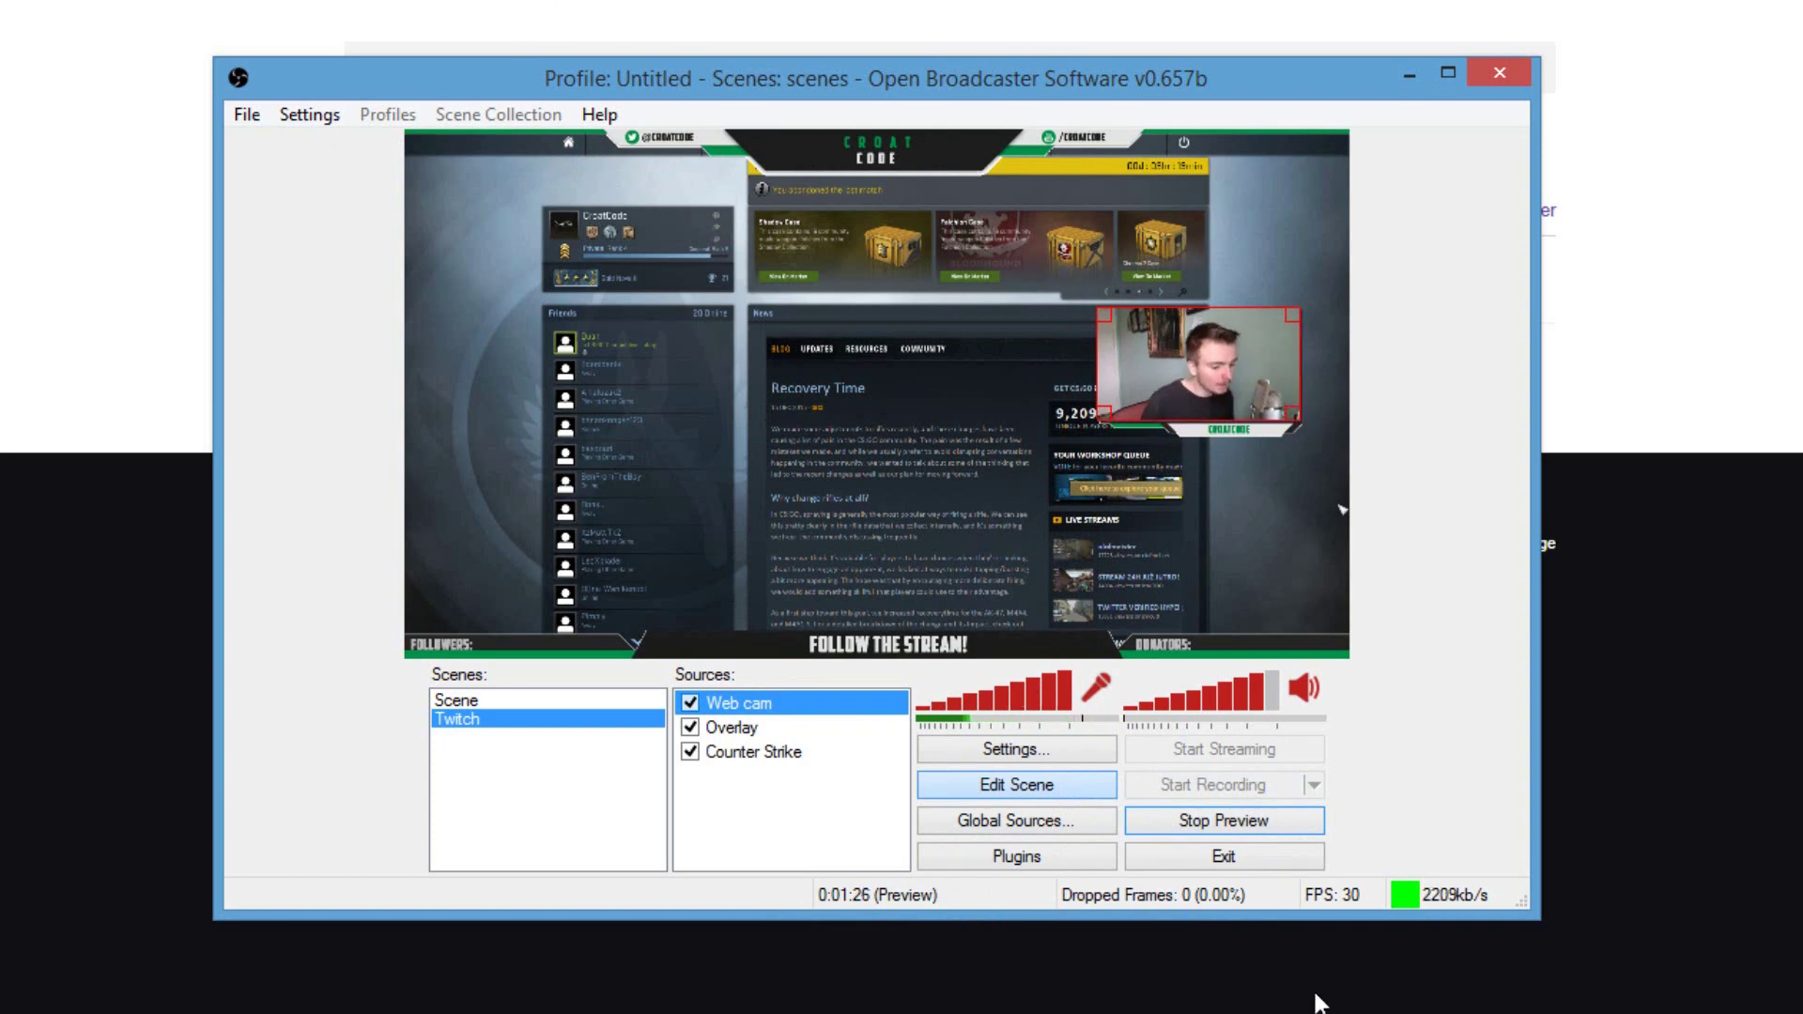
Stop the preview, start streaming to Twitch, and select the stream-key part of Chrome's address
click(1228, 822)
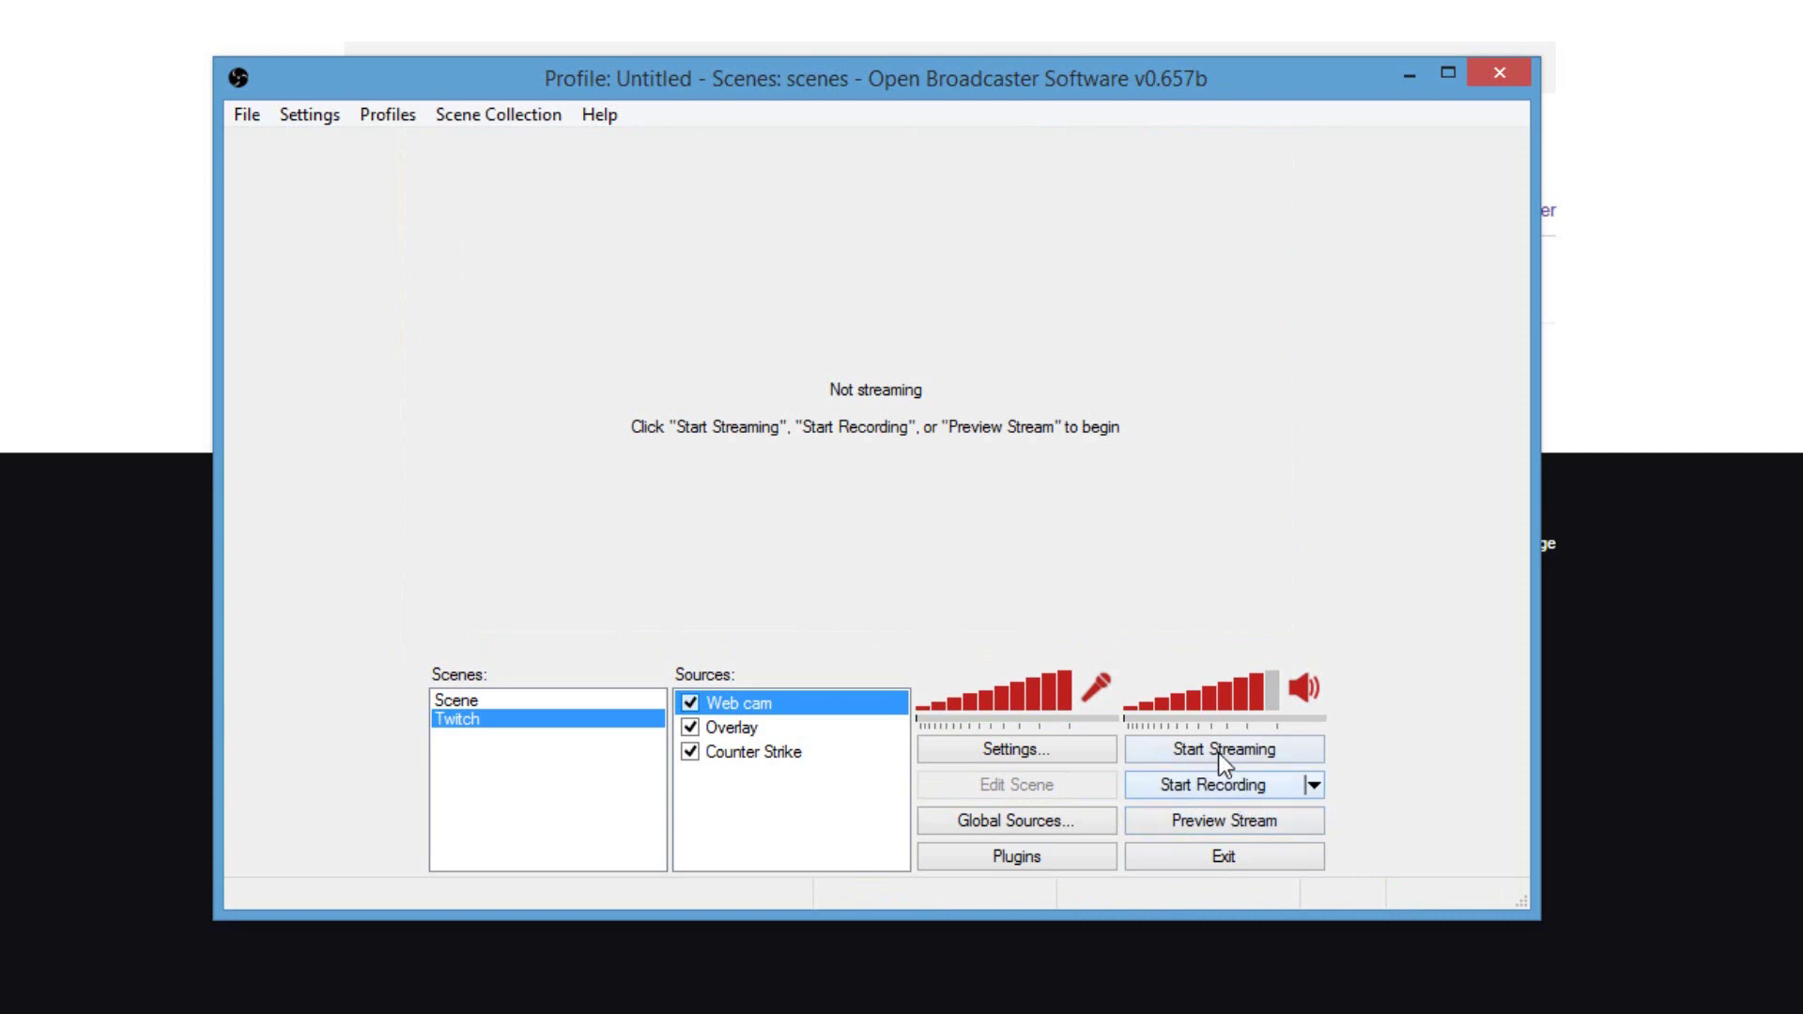
click(1220, 757)
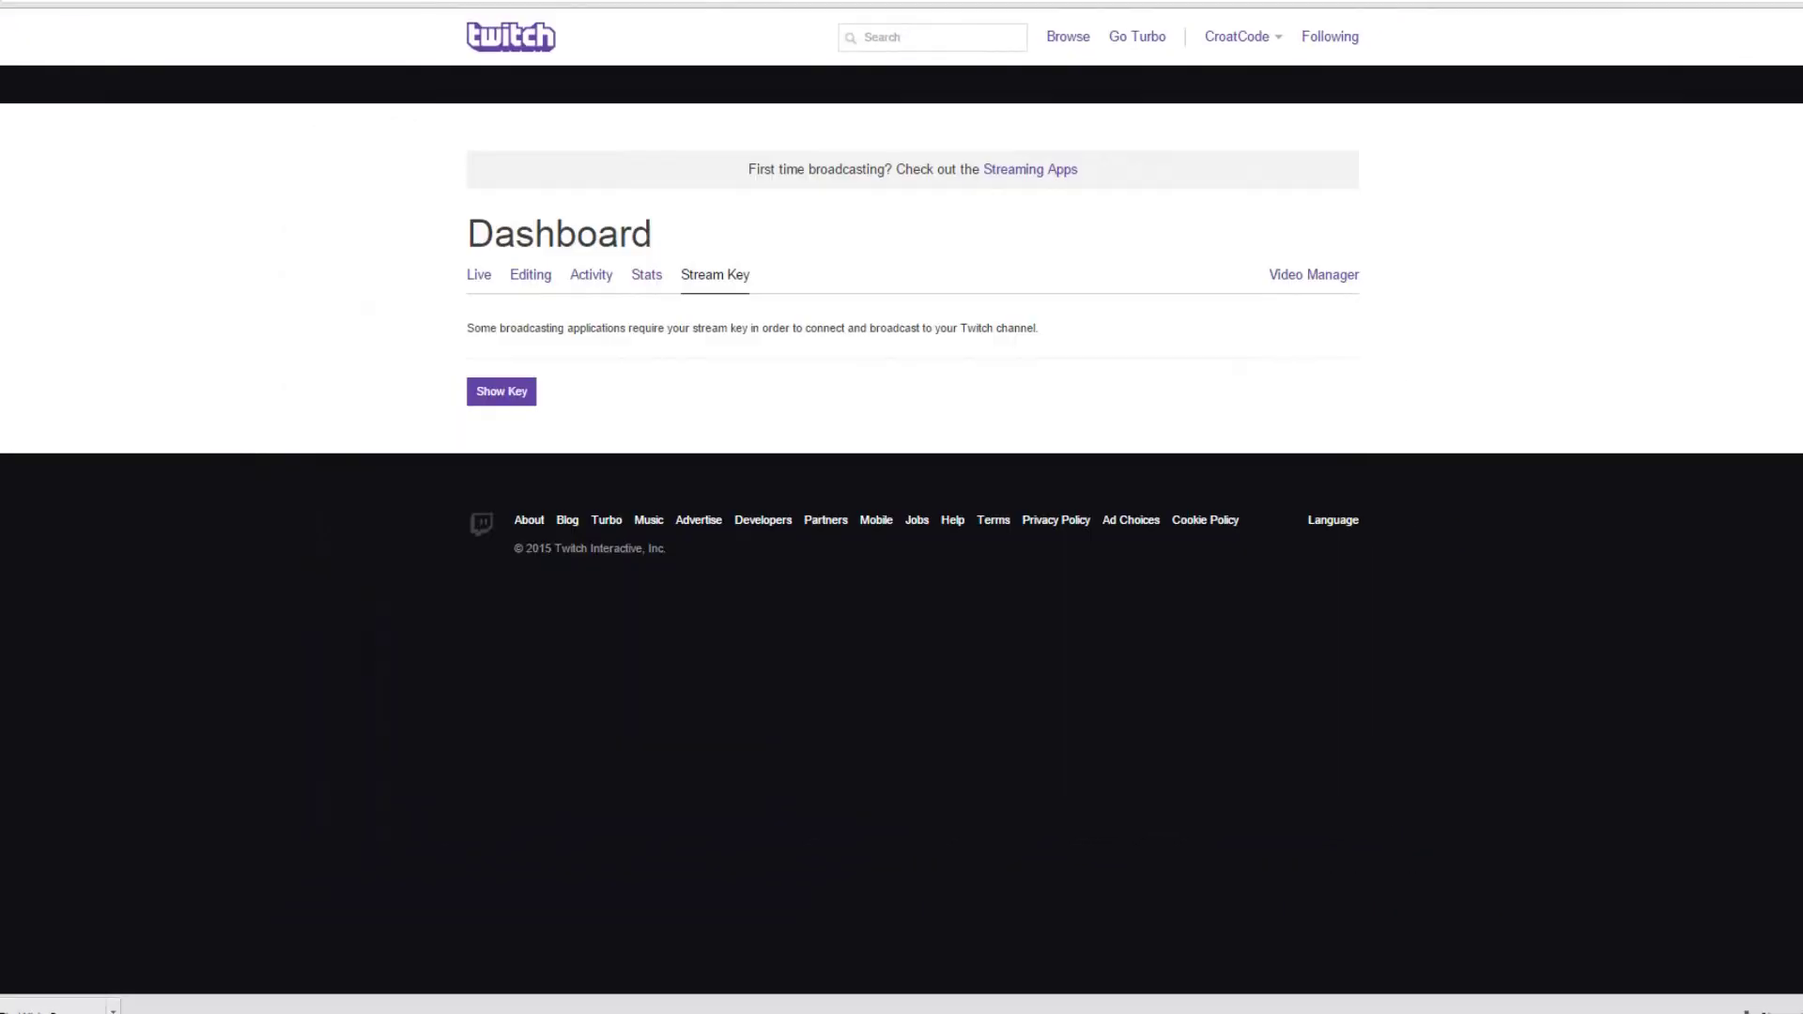
drag(422, 41, 278, 43)
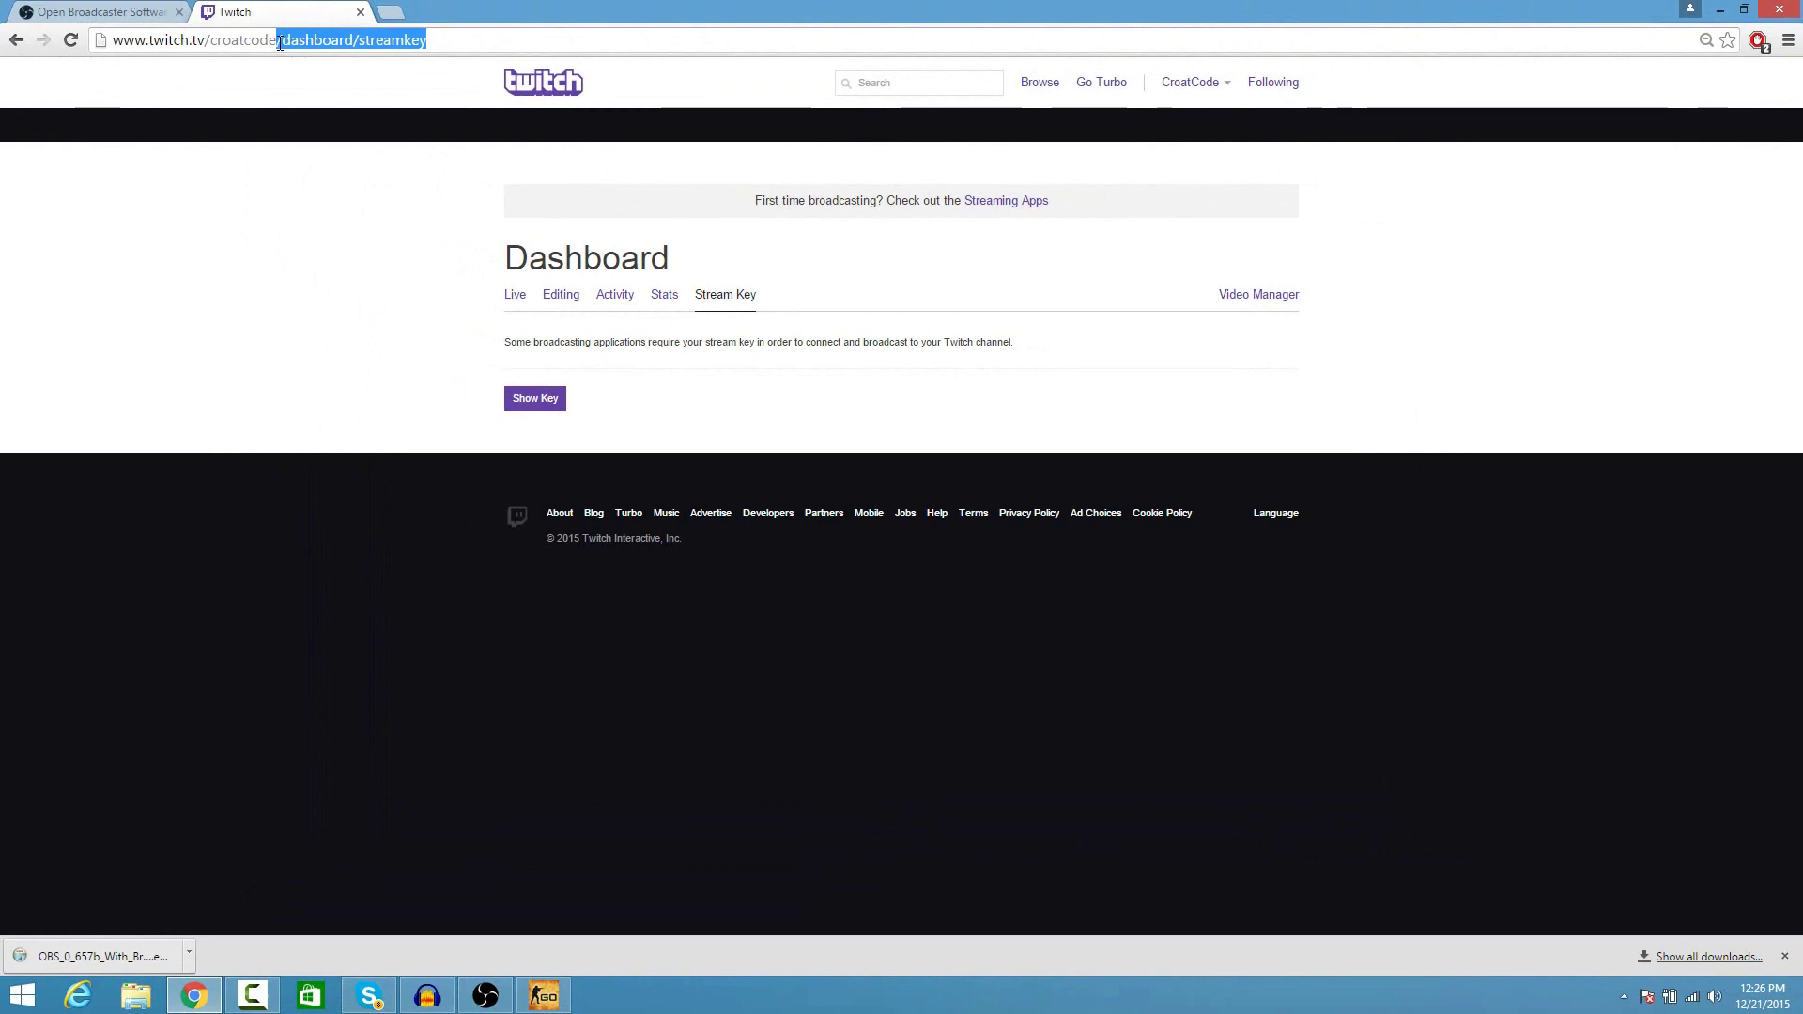
Trim the Twitch address to load the live CroatCode channel page, then return to OBS
key(BackSpace)
key(Return)
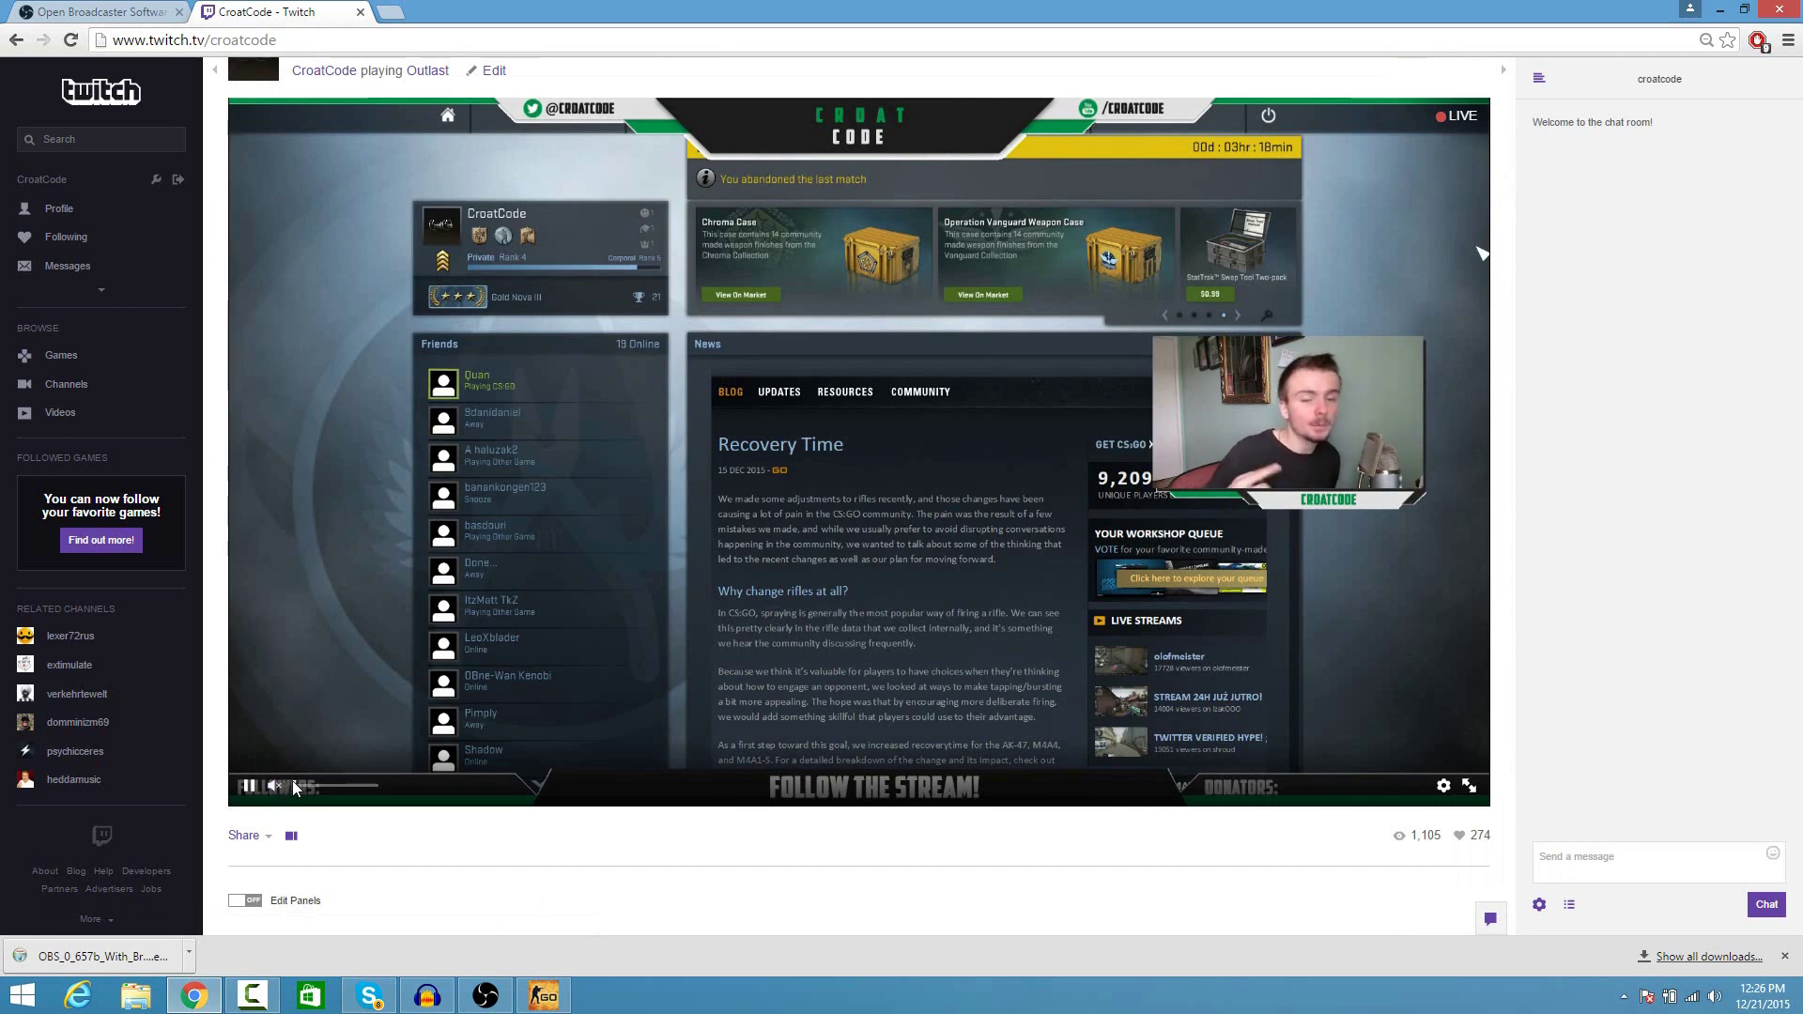
click(478, 991)
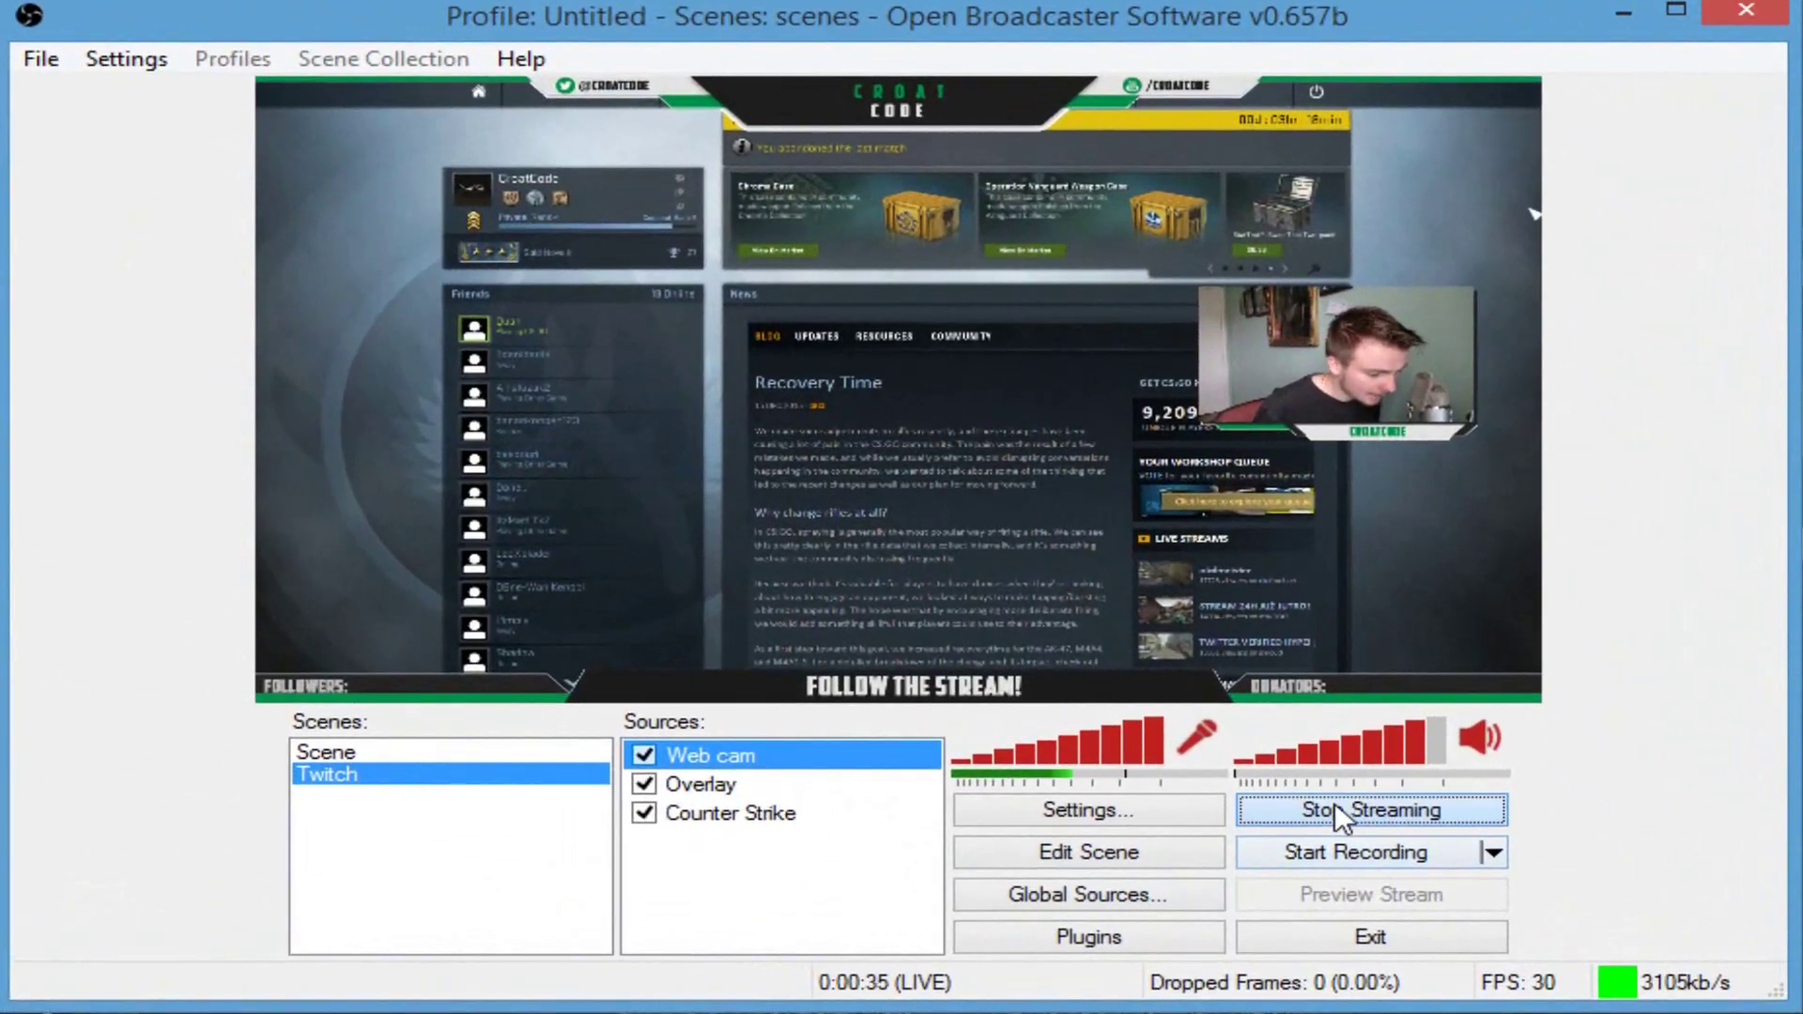
Stop the live stream and delete the Counter Strike source
click(1336, 805)
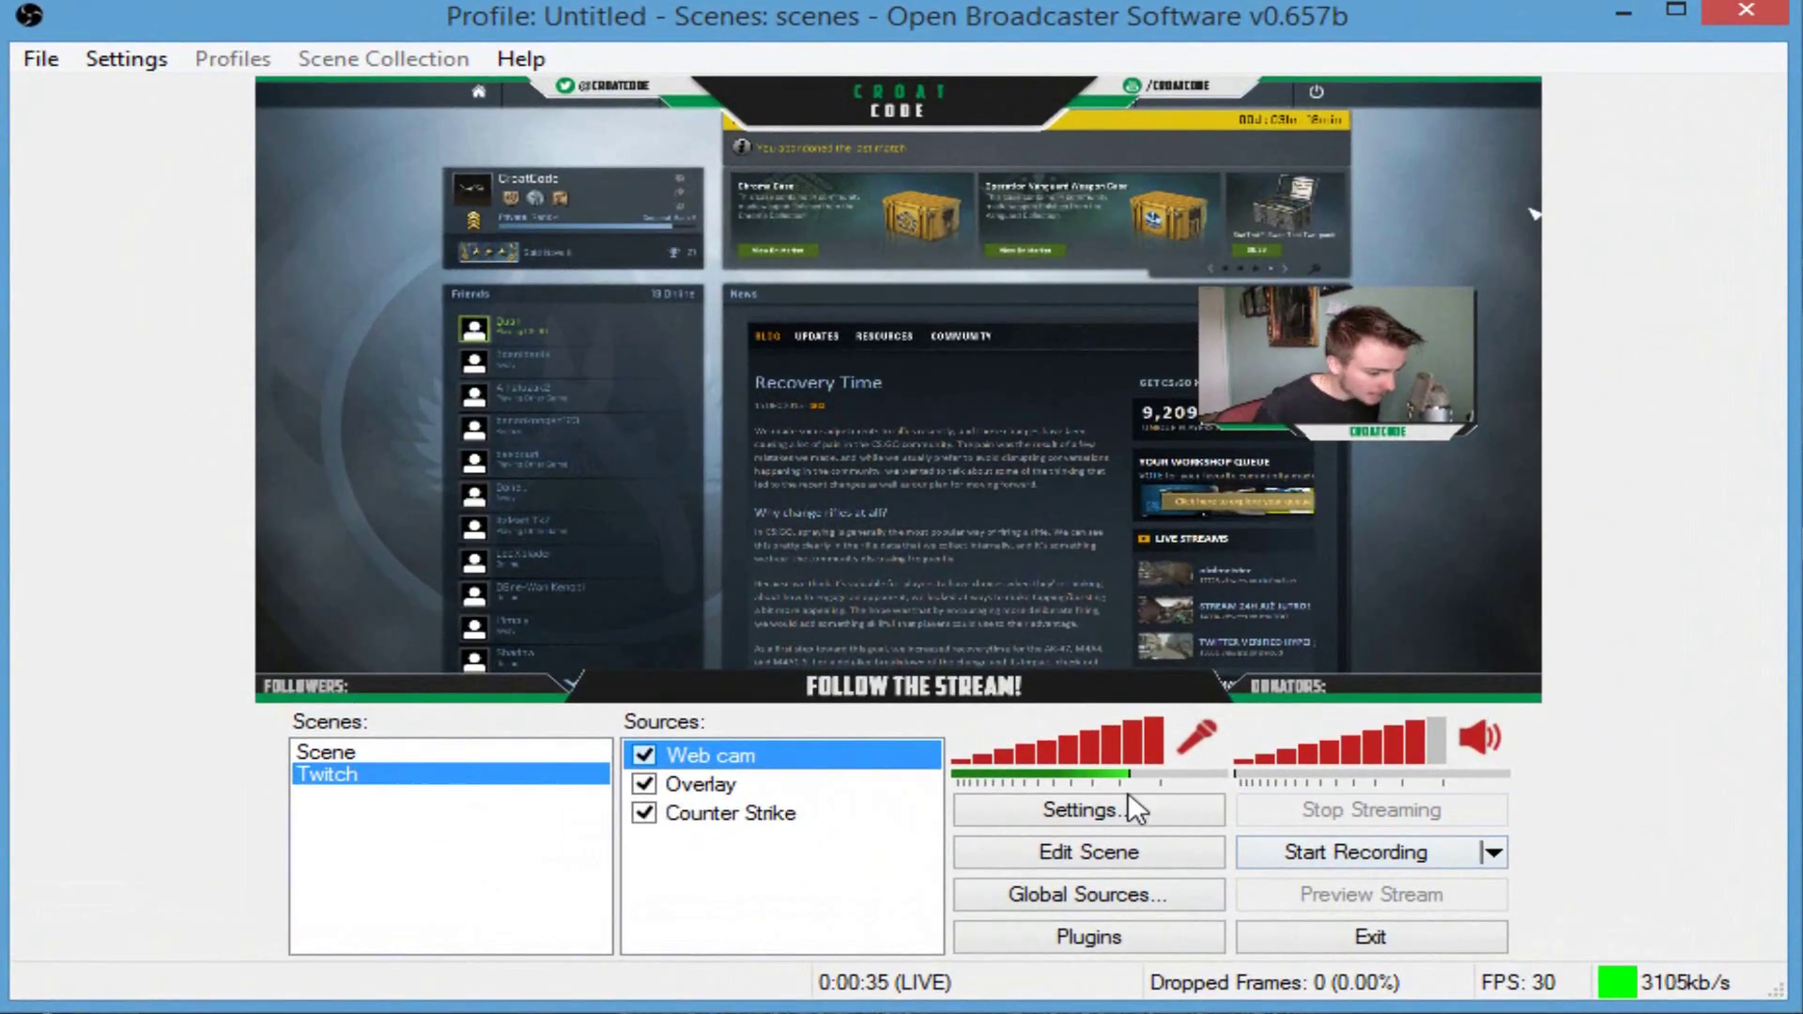
click(751, 813)
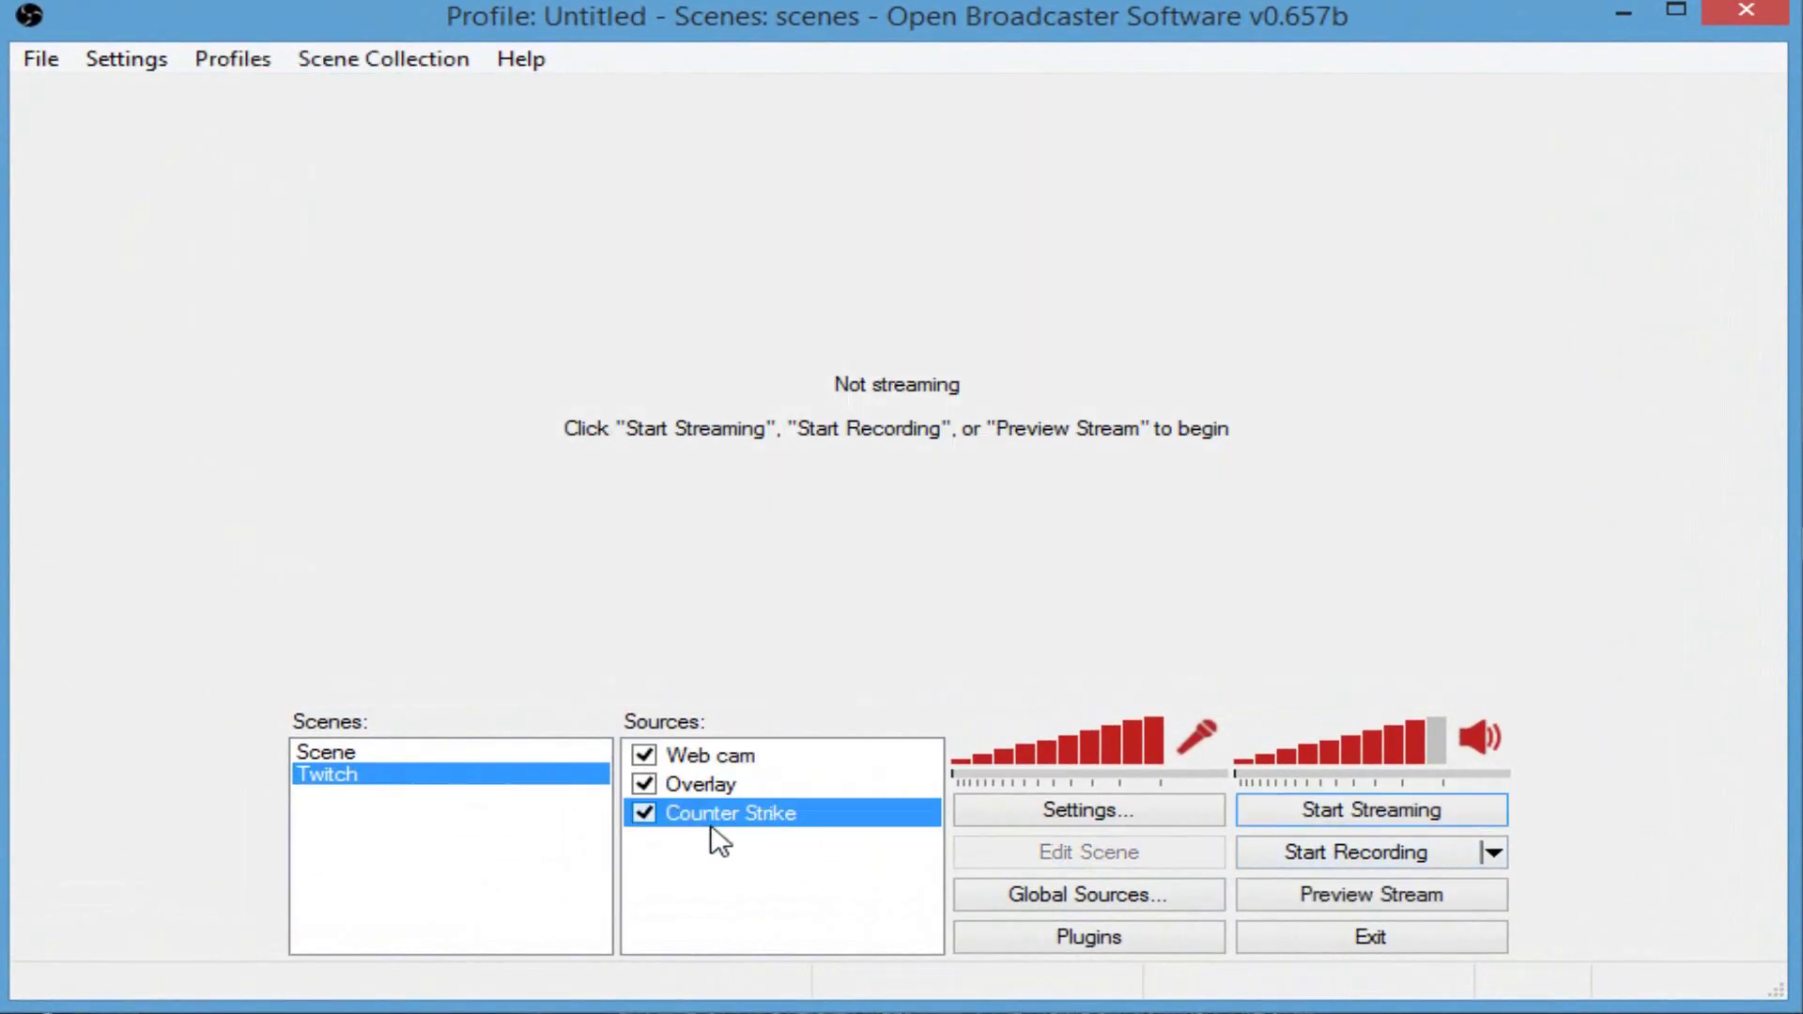
key(Delete)
key(Return)
Add a Monitor Capture source named 'PC Screen' and preview the scene
right_click(714, 823)
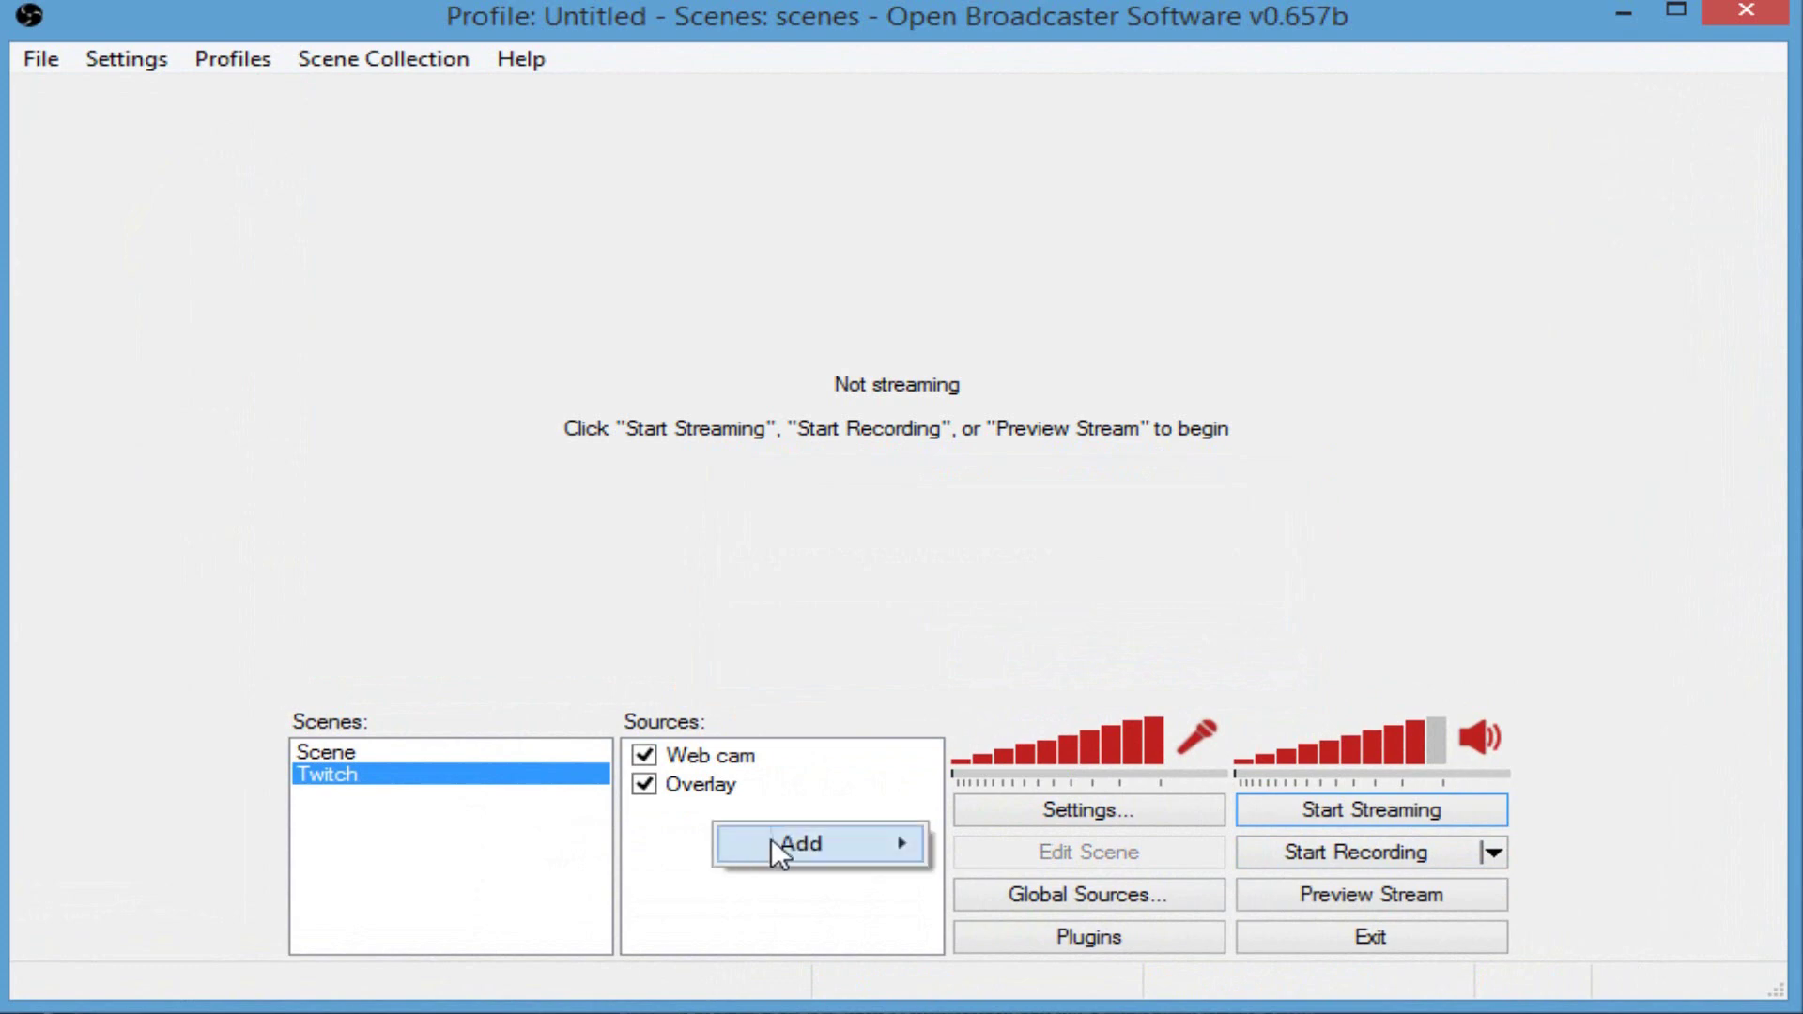
mouse_move(901, 842)
click(1041, 879)
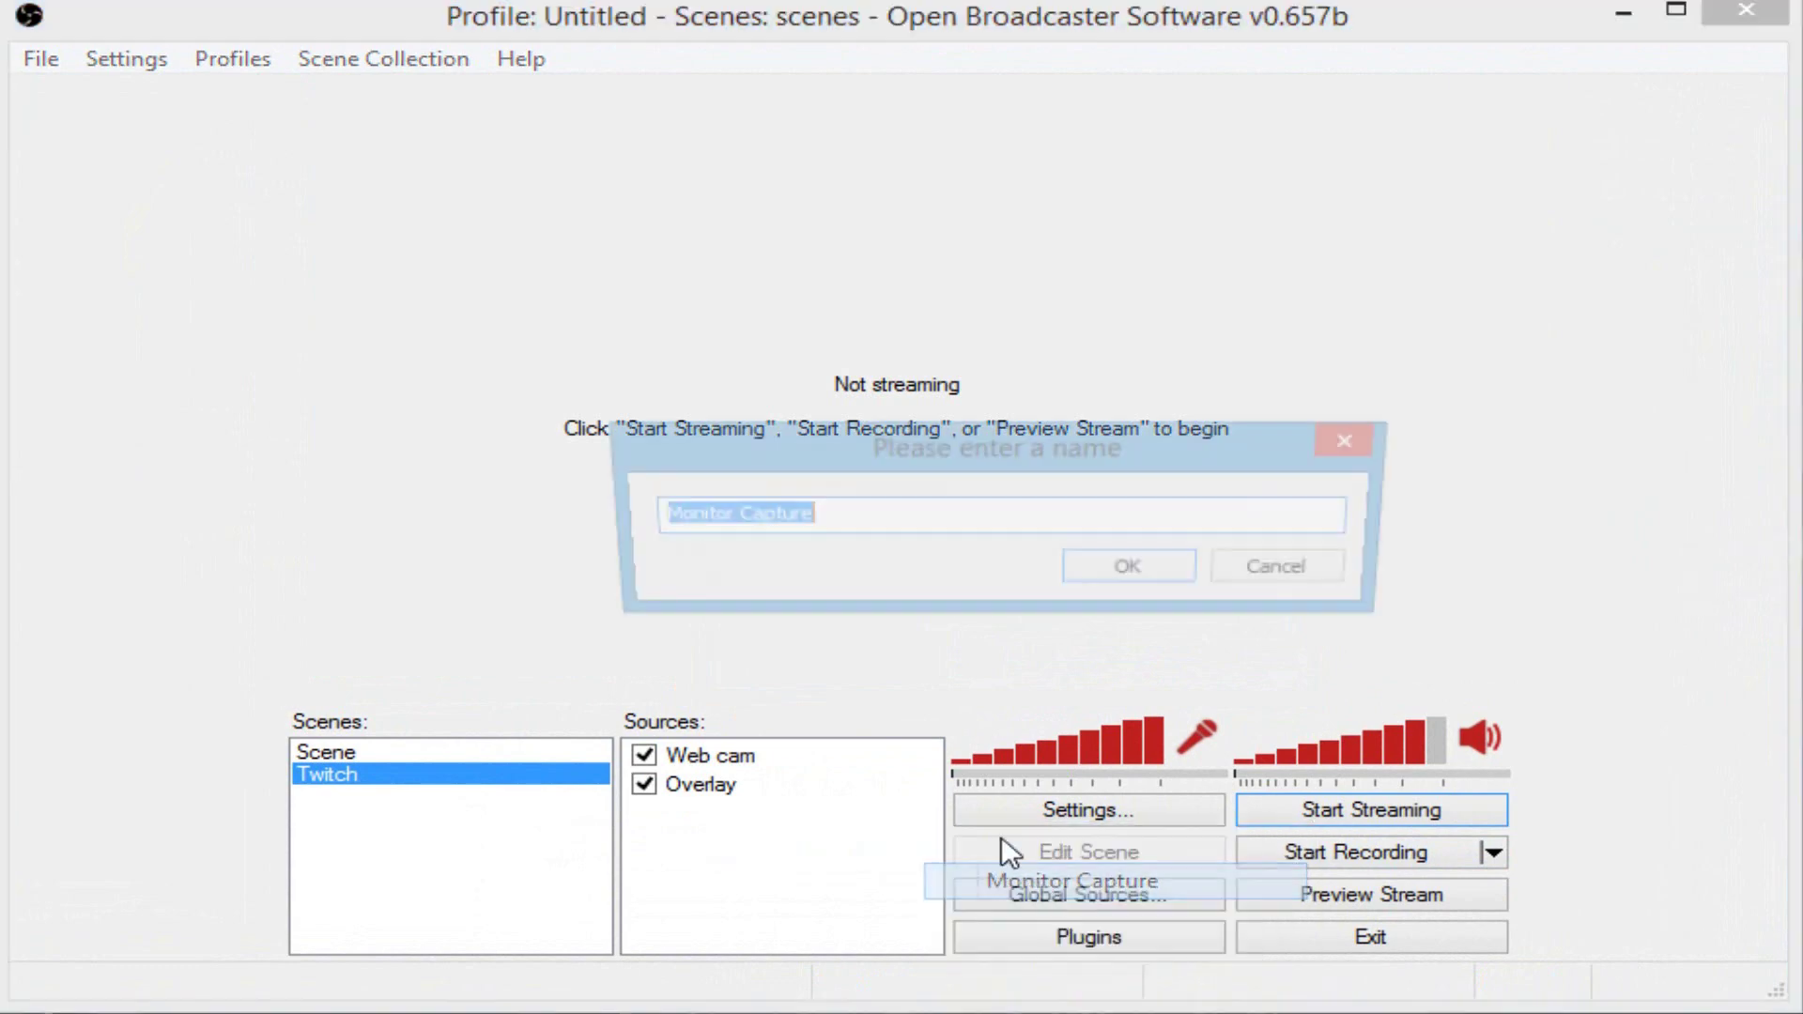
text(PC )
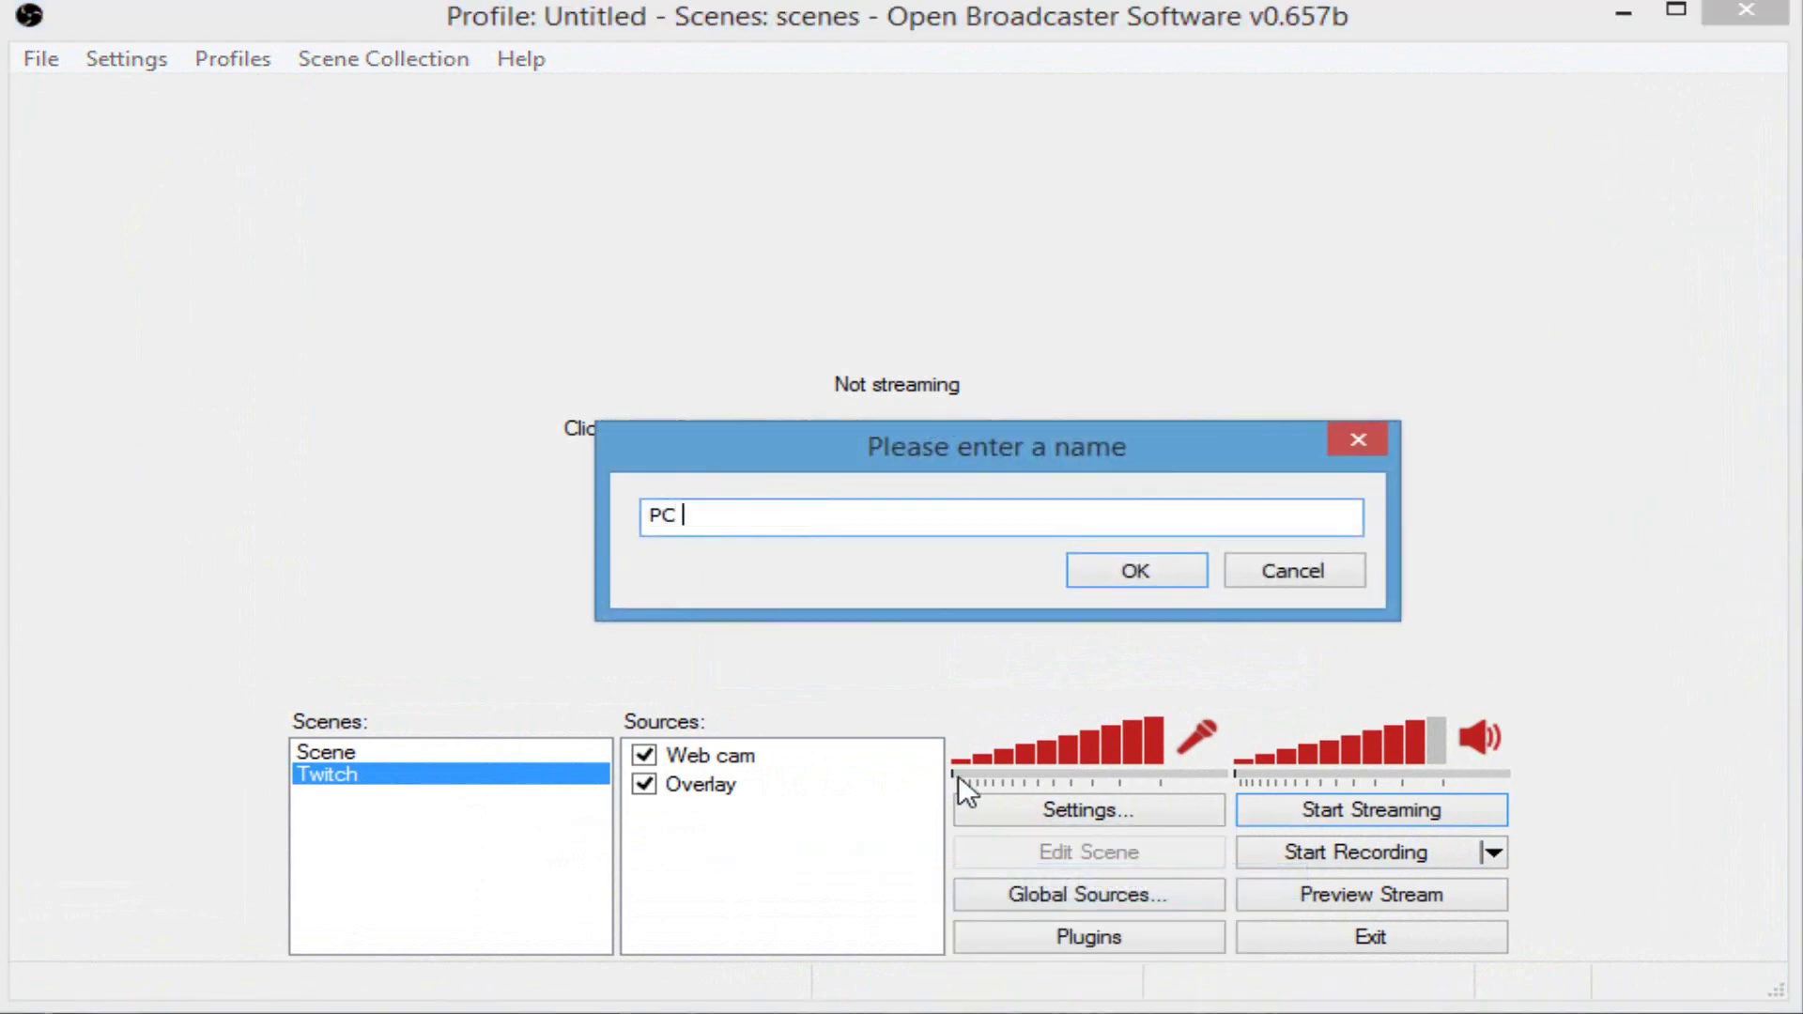
text(Screen)
key(Return)
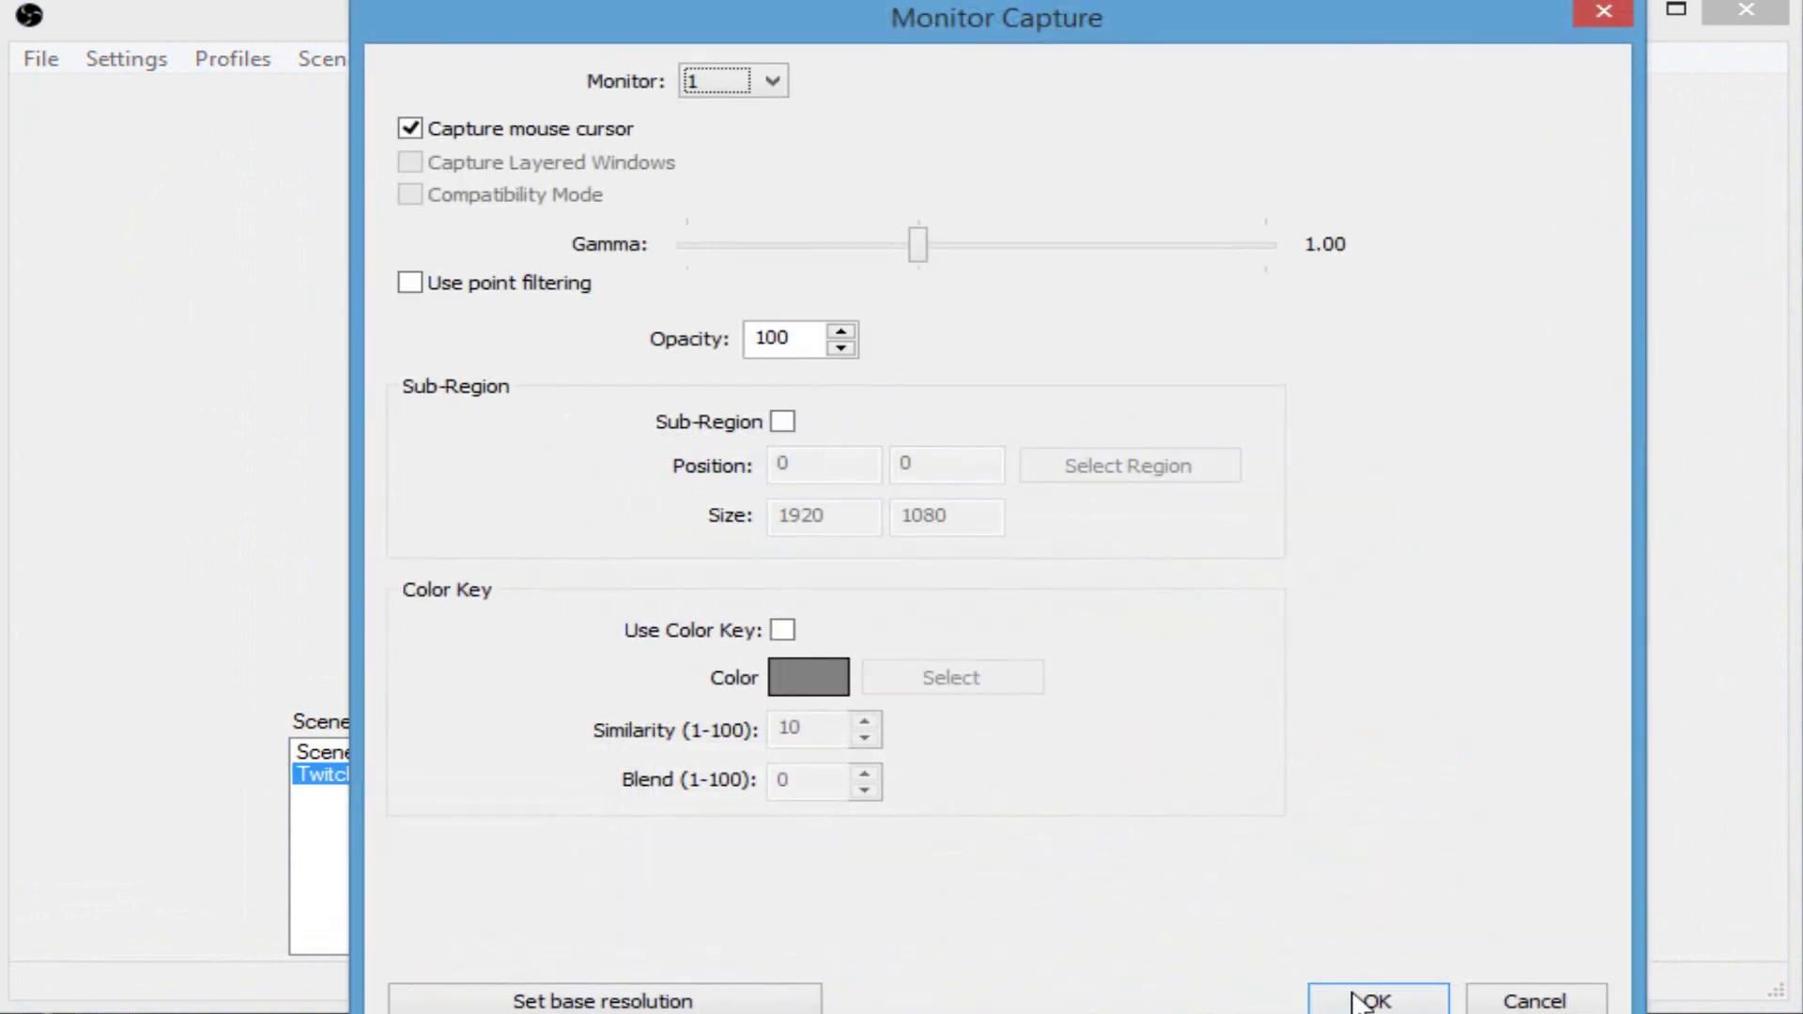
click(1367, 1000)
click(1338, 898)
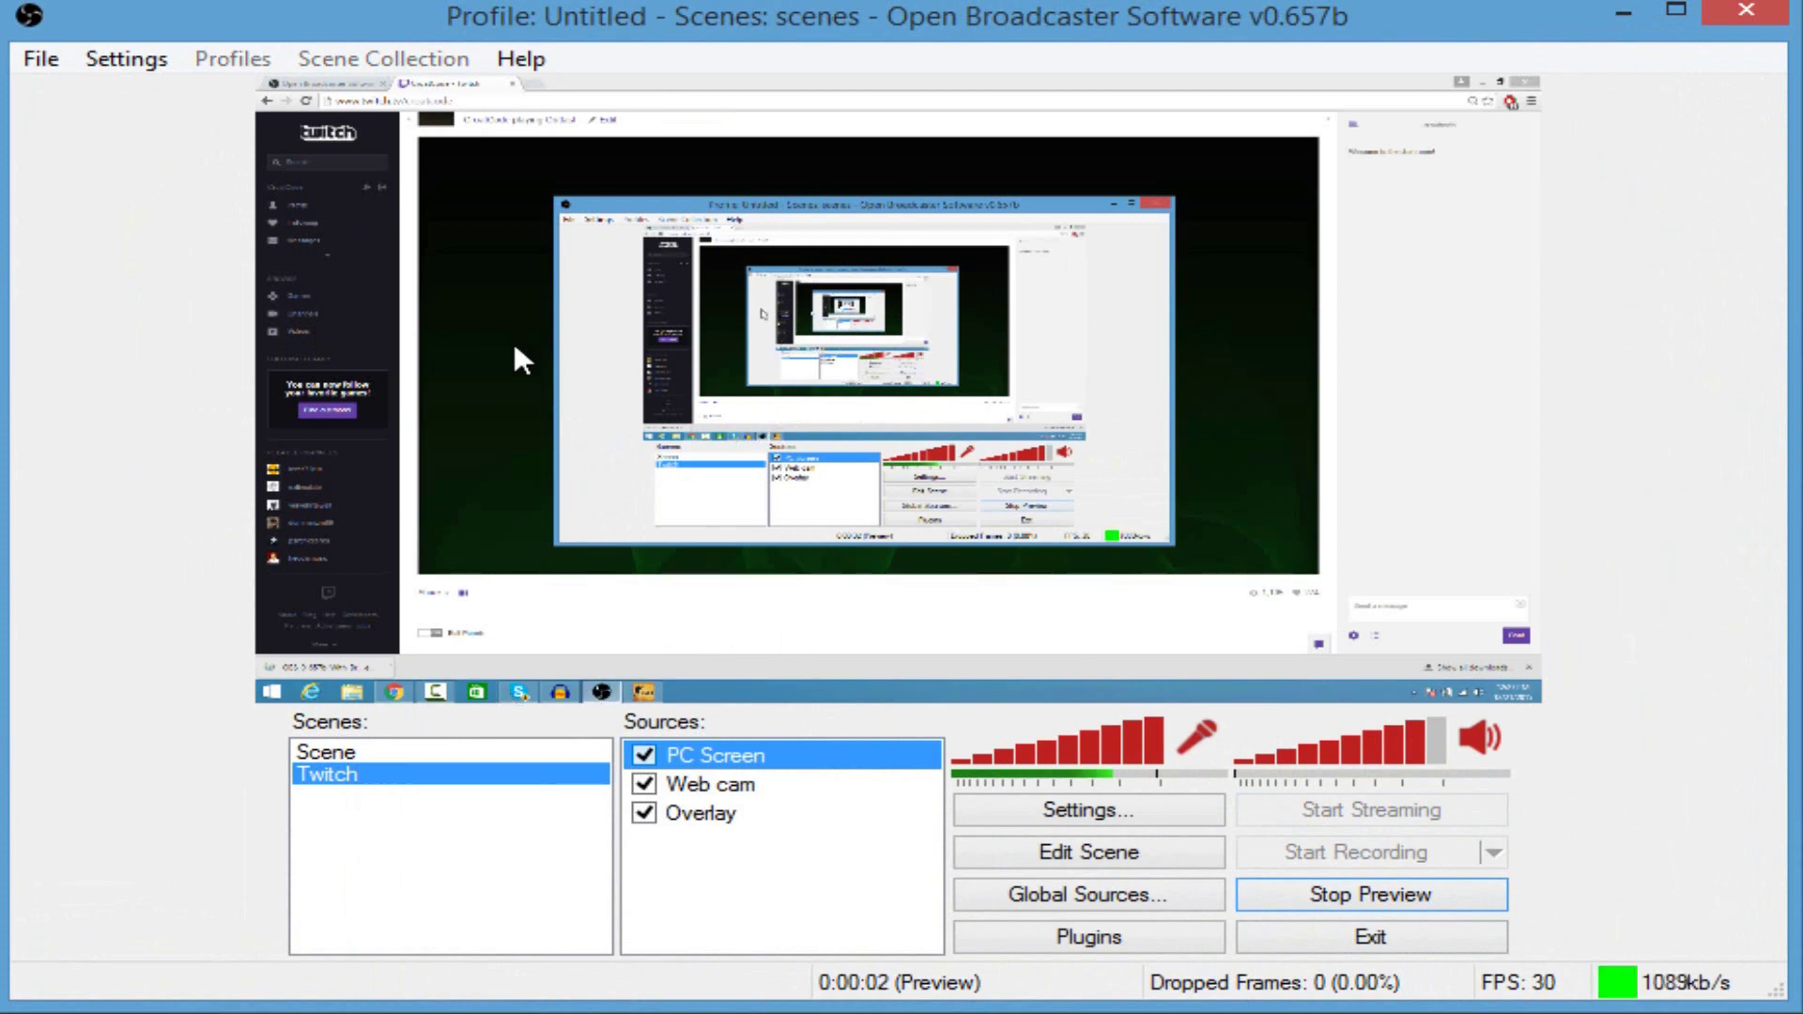
Move the Overlay source up the order until it sits above PC Screen
click(712, 814)
right_click(712, 813)
mouse_move(972, 890)
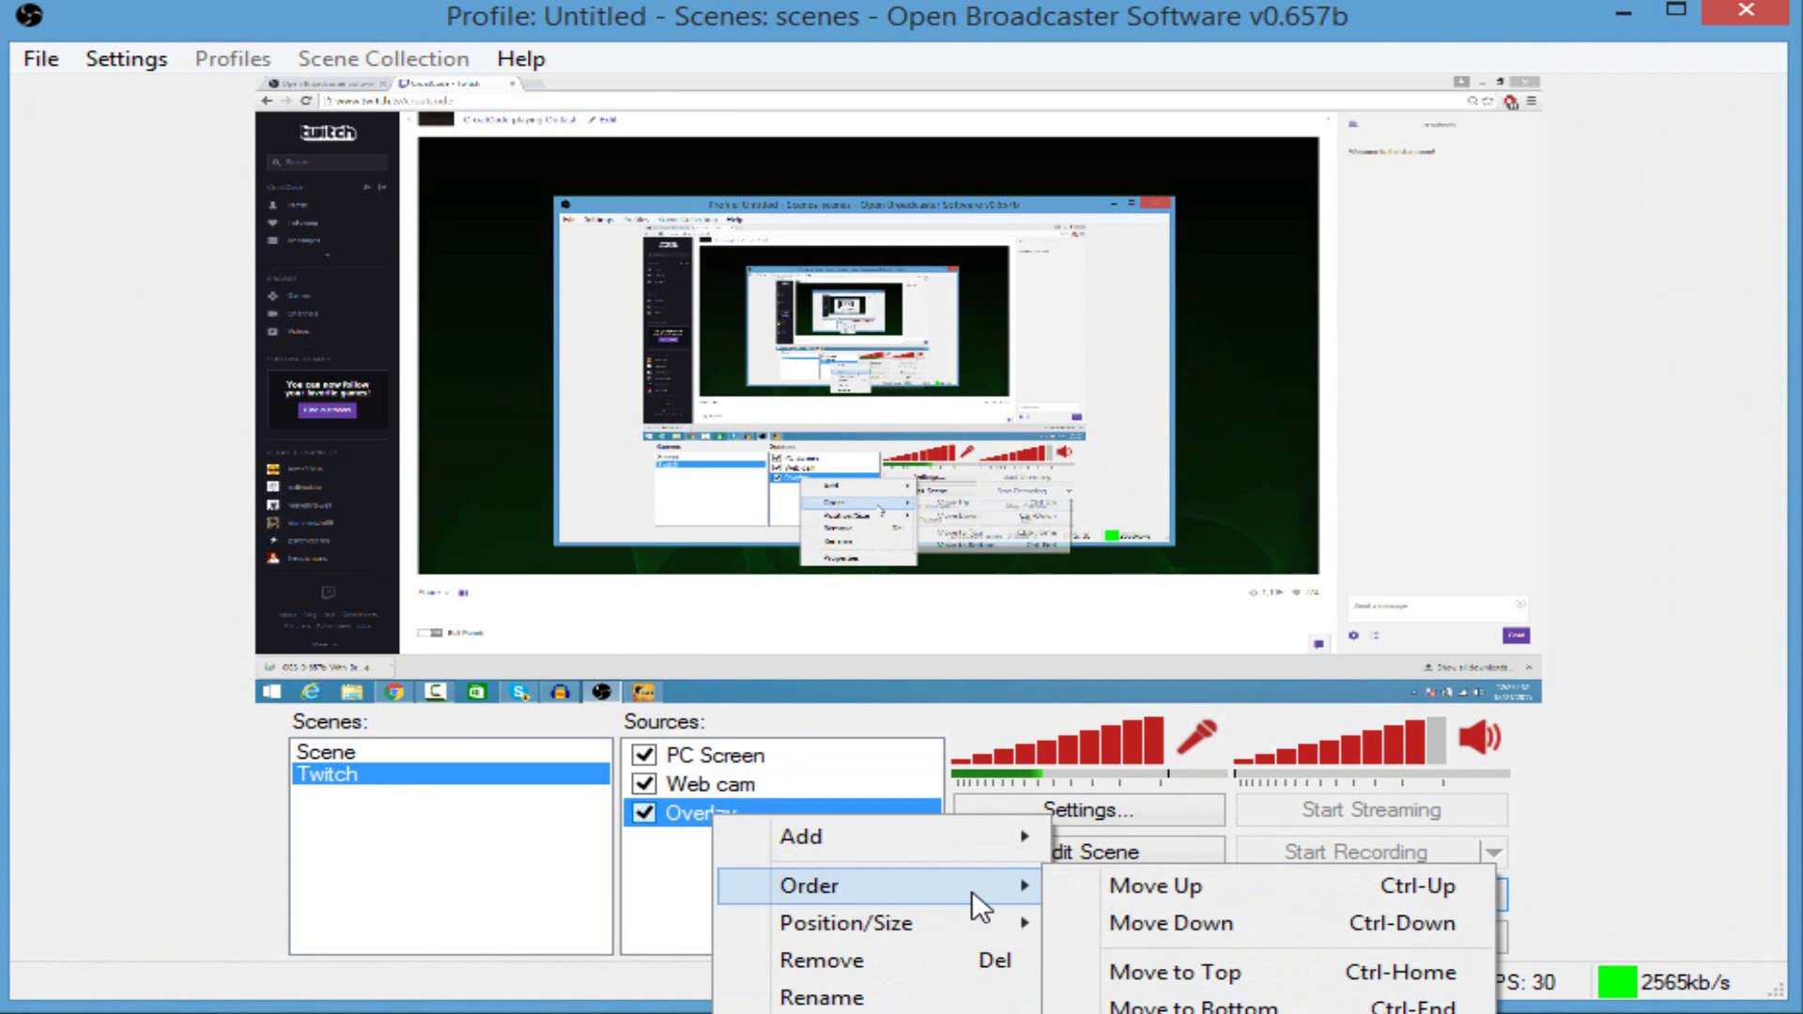
click(1101, 881)
right_click(800, 792)
mouse_move(982, 861)
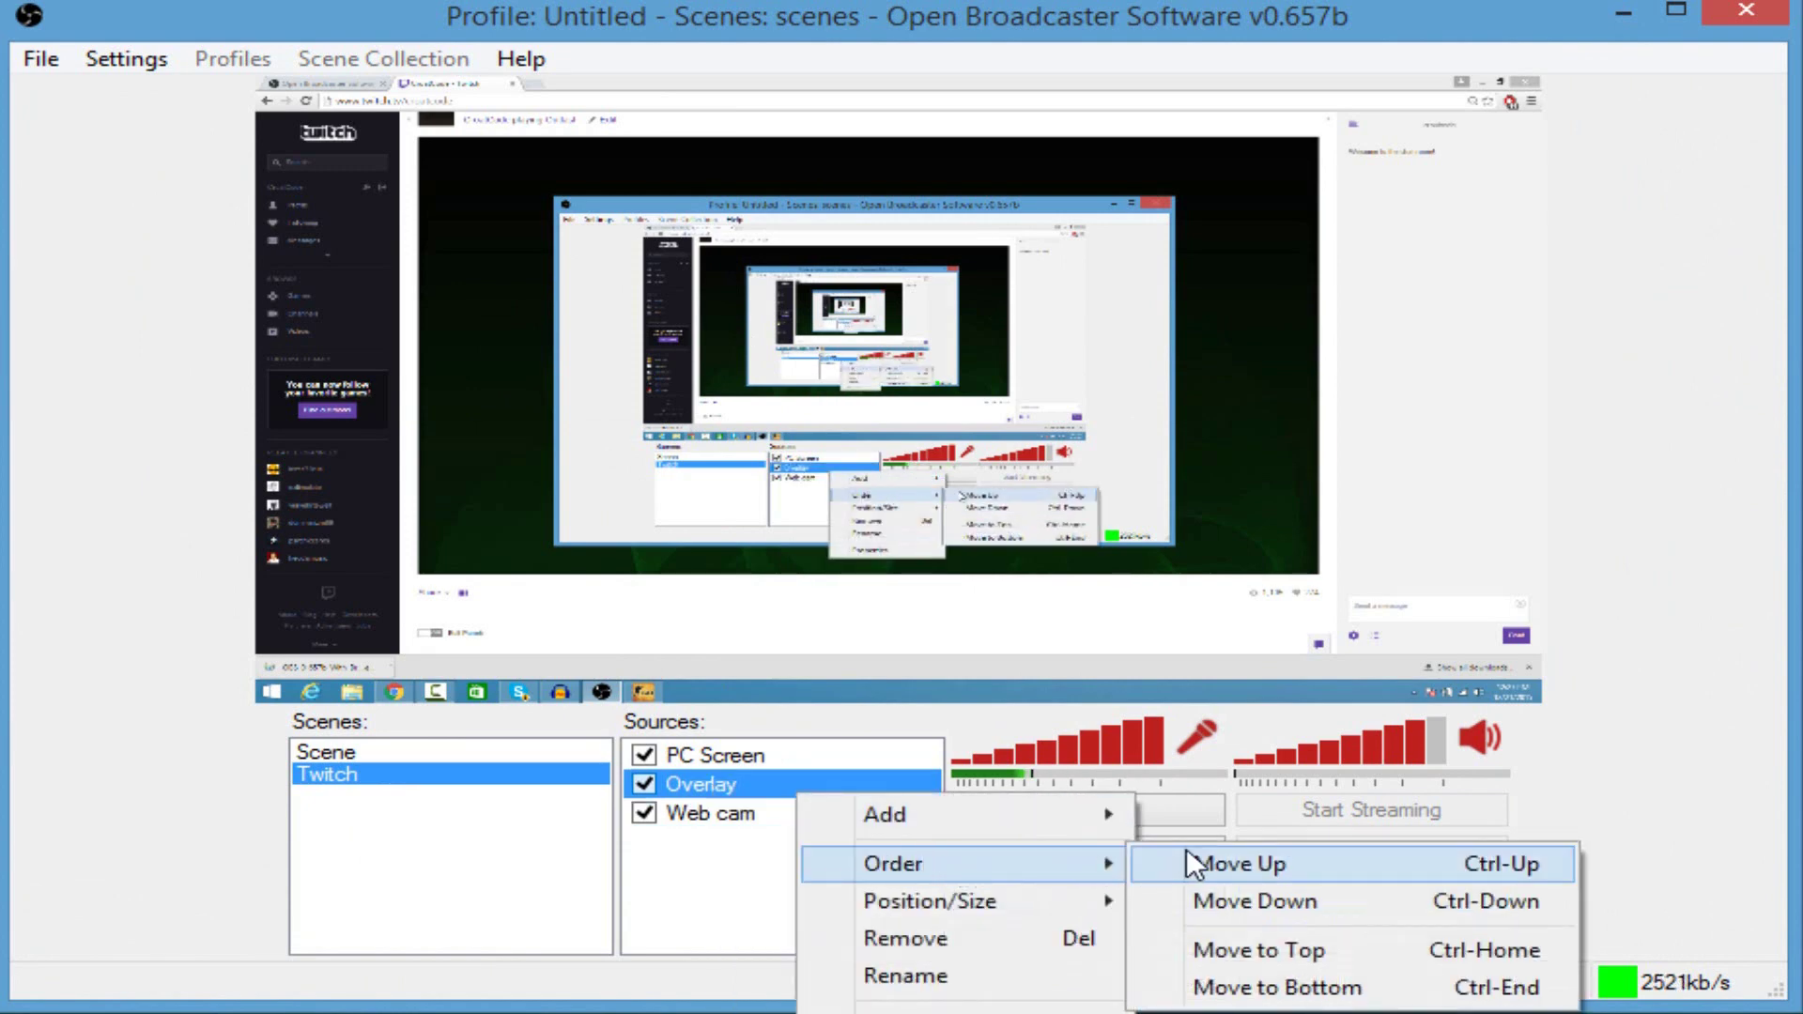
click(1185, 857)
Move the Web cam source to the top of the source stack
right_click(731, 811)
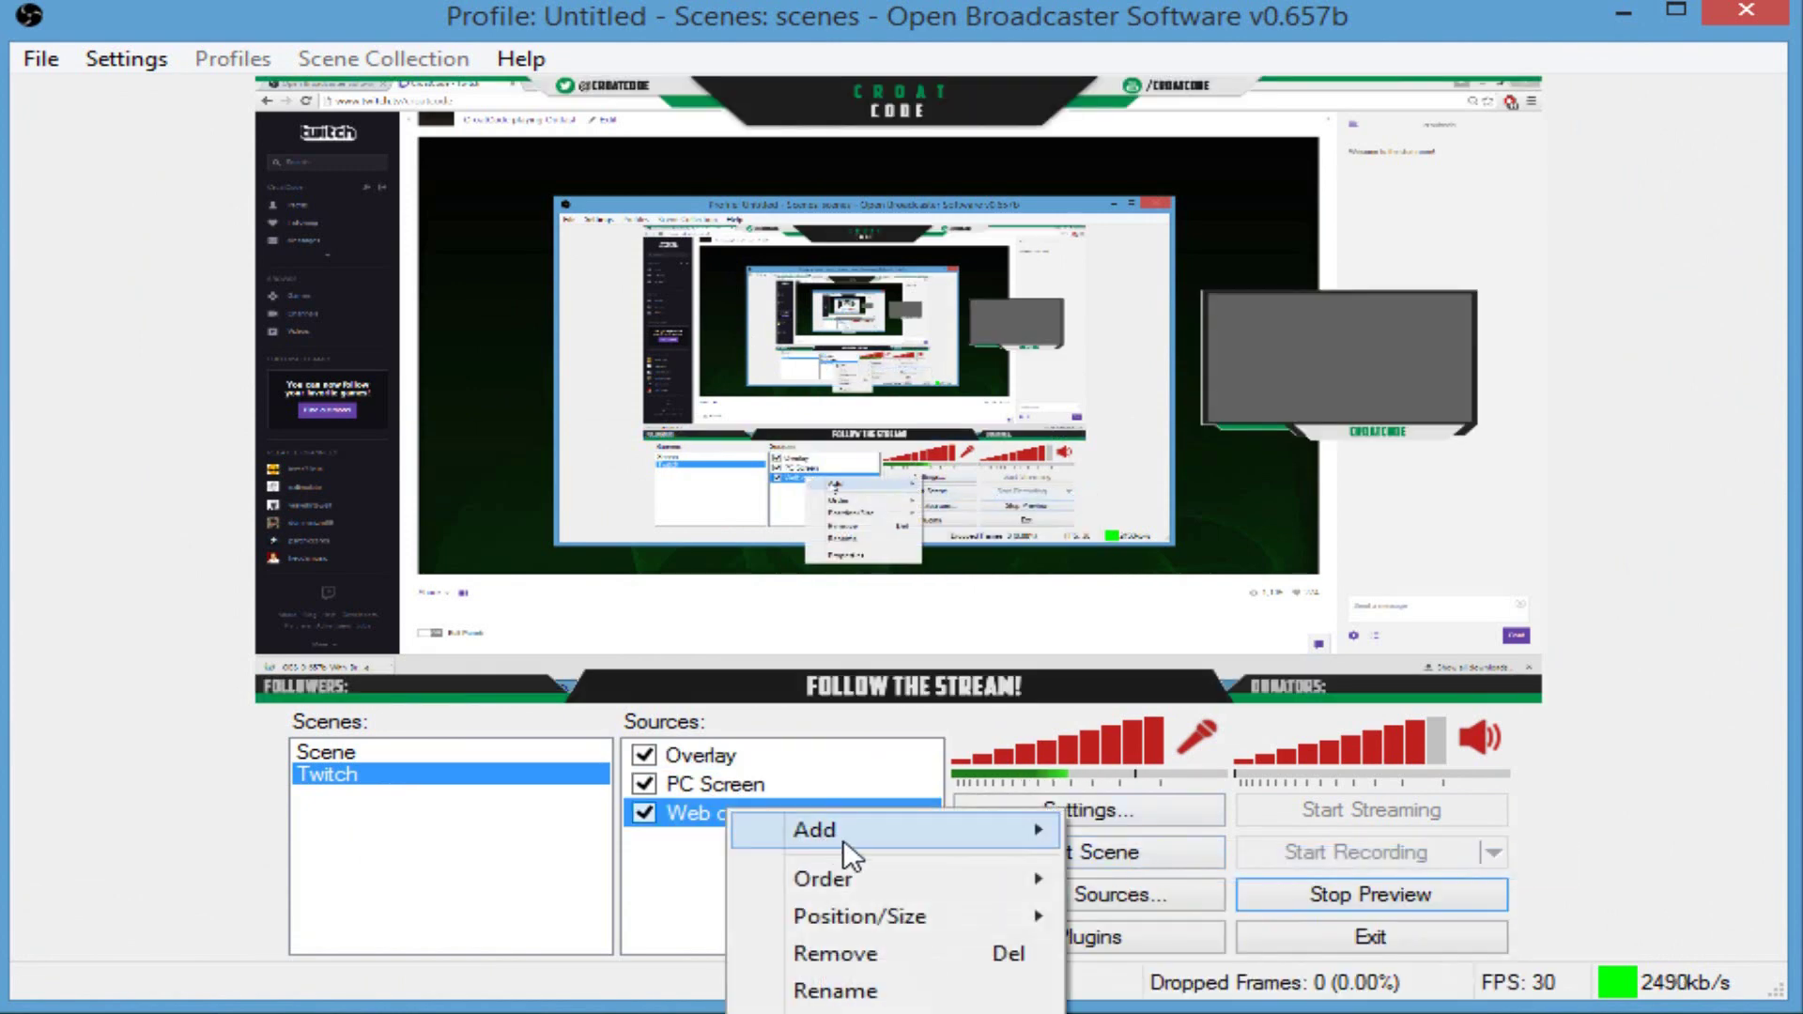
mouse_move(950, 870)
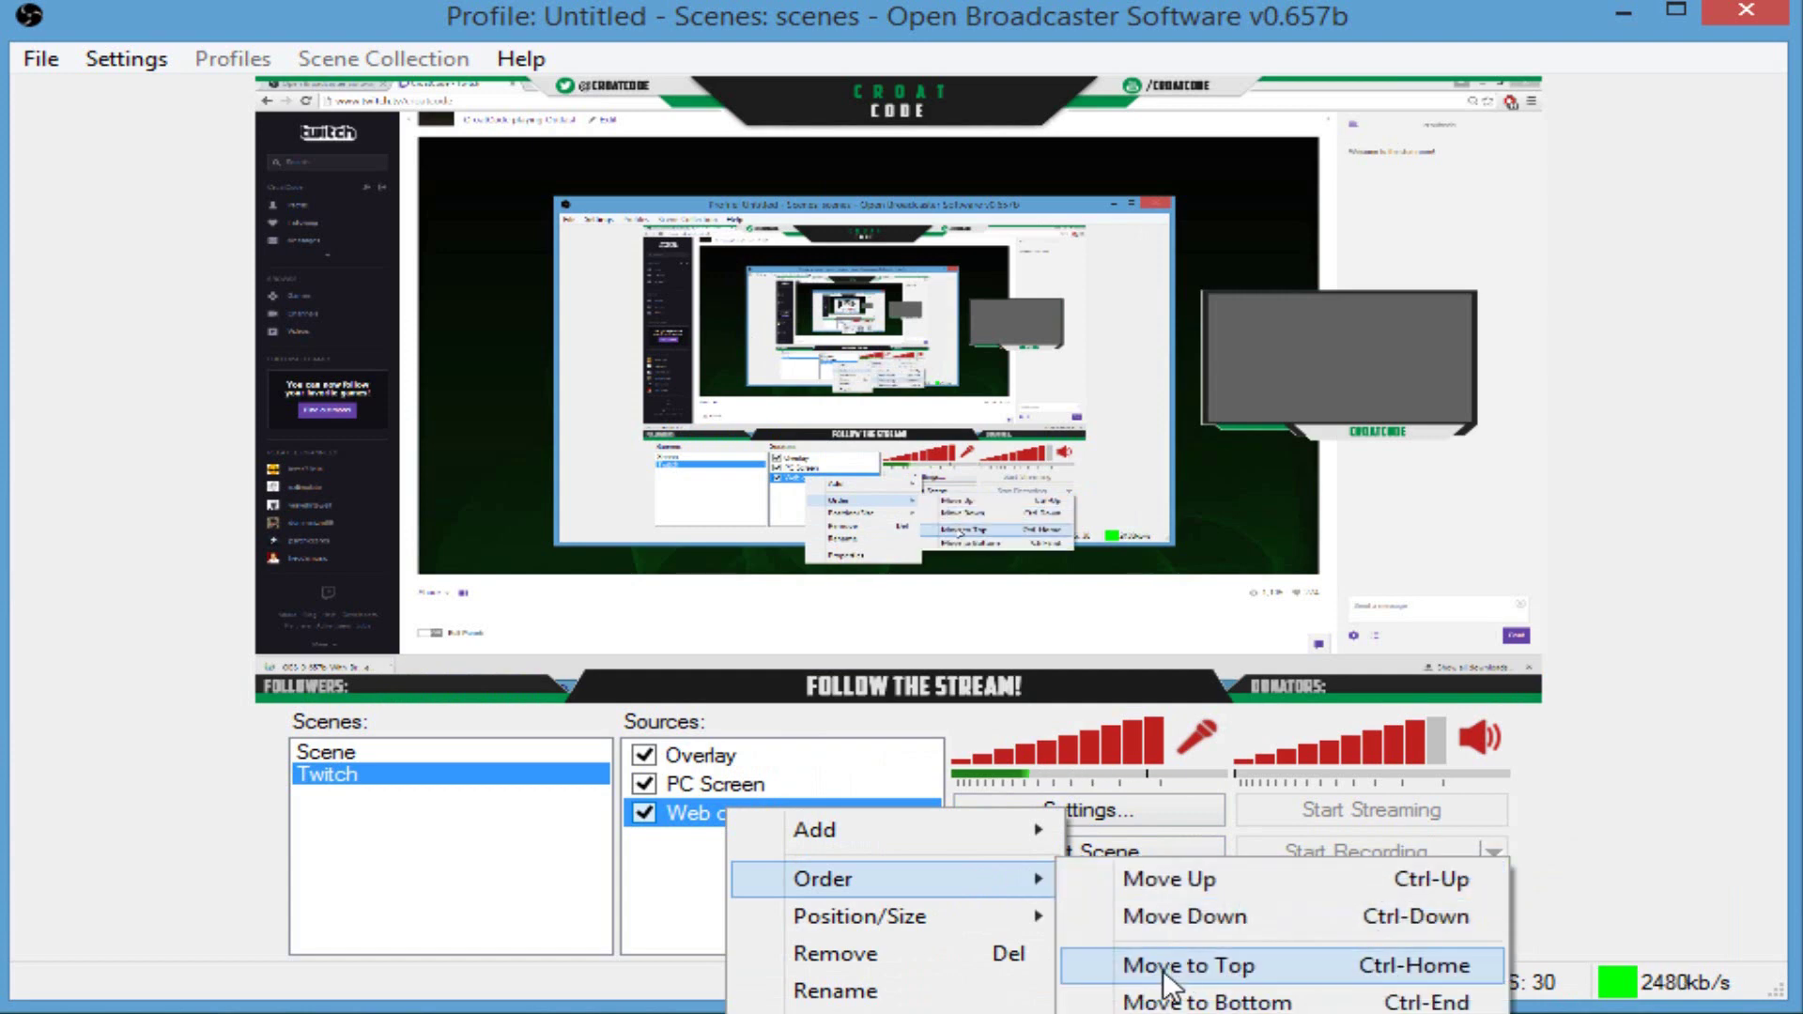
click(1199, 981)
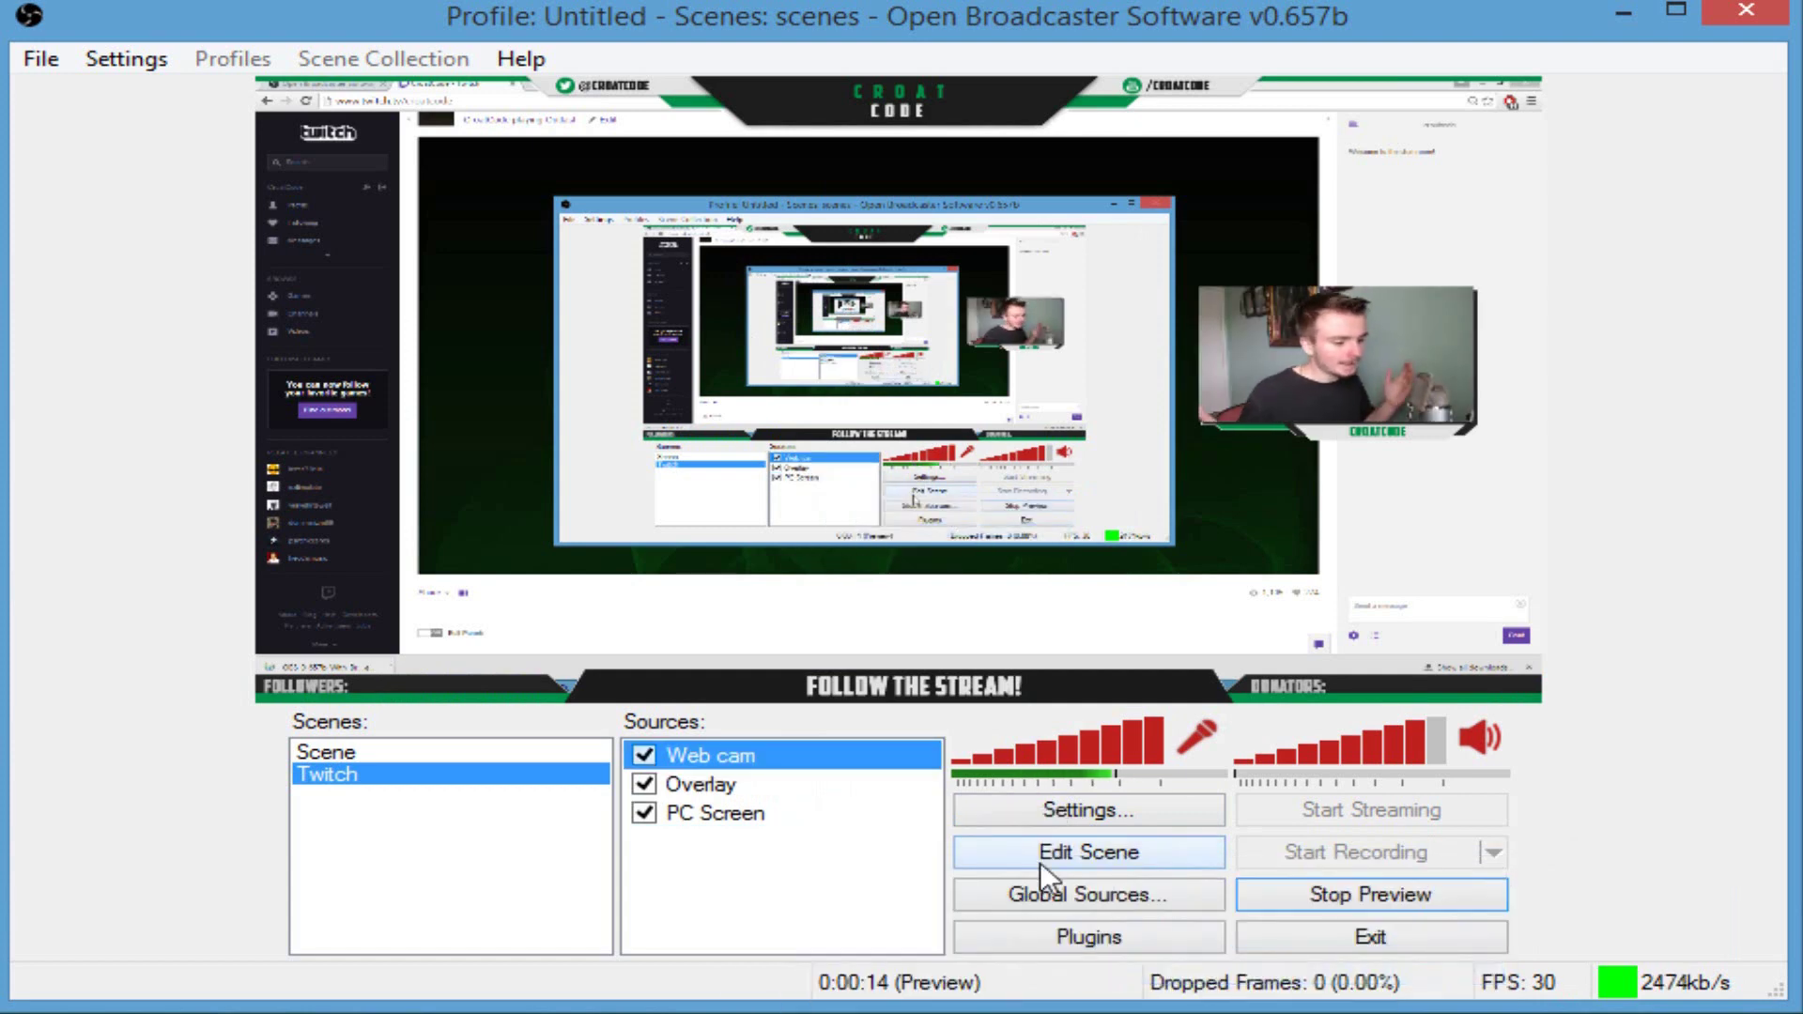